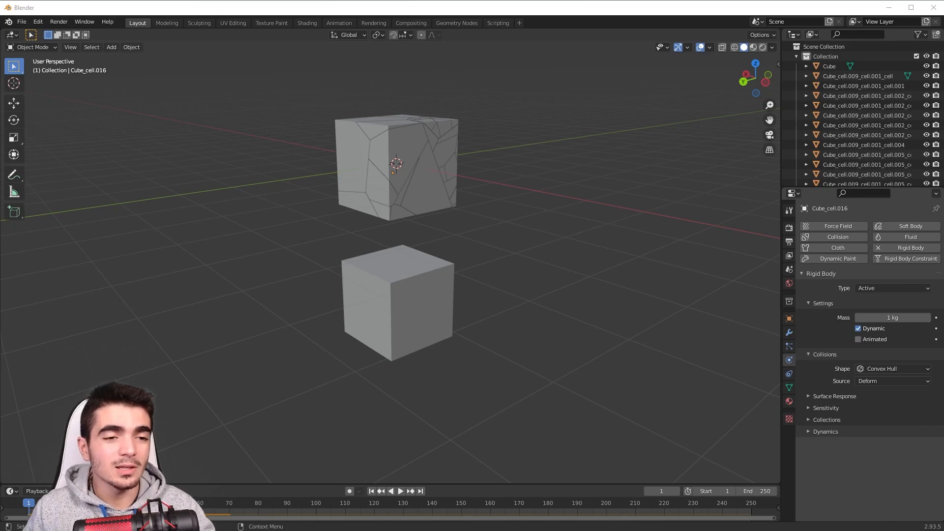
# Step: Inspect the fractured cube, play its rigid body shatter simulation onto the solid cube, and return to the first frame
pyautogui.keyDown('alt'); pyautogui.moveTo(506, 153); pyautogui.dragTo(585, 124, button='middle'); pyautogui.keyUp('alt')
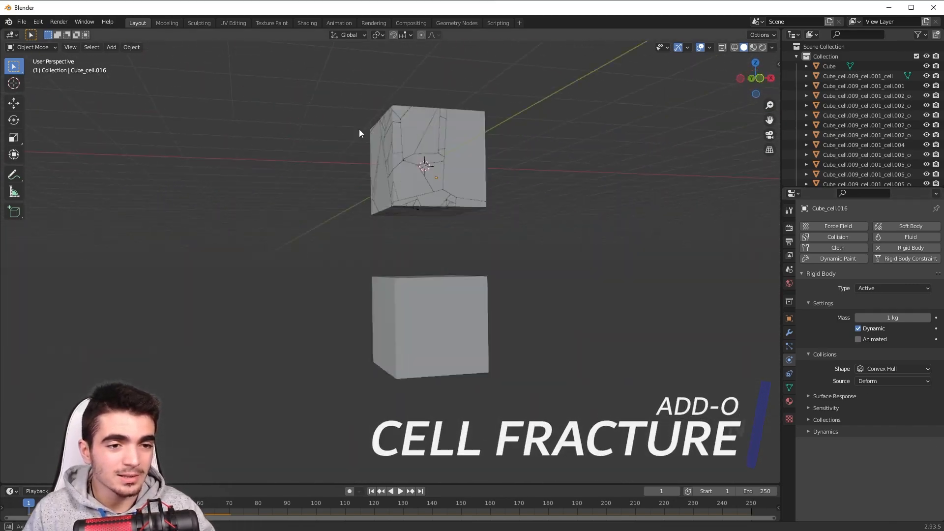
pyautogui.moveTo(359, 130); pyautogui.dragTo(328, 155, button='middle')
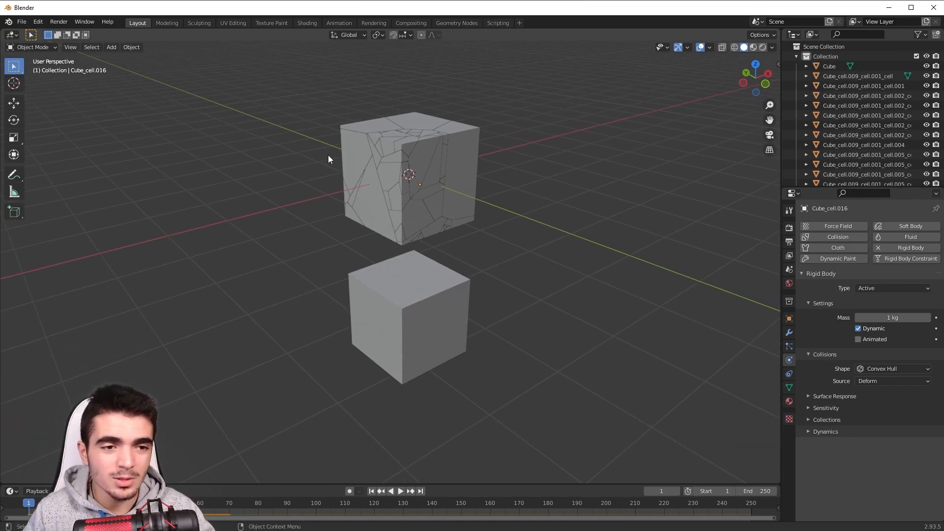
pyautogui.moveTo(322, 146); pyautogui.dragTo(410, 182, button='middle')
pyautogui.press('space')
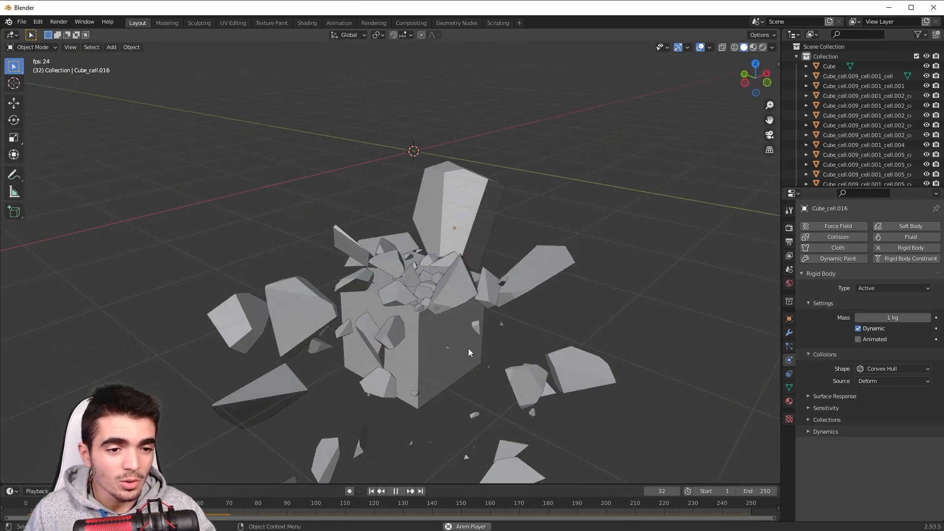
pyautogui.moveTo(482, 335); pyautogui.dragTo(475, 363, button='middle')
pyautogui.press('space')
pyautogui.scroll(-4, 475, 362)
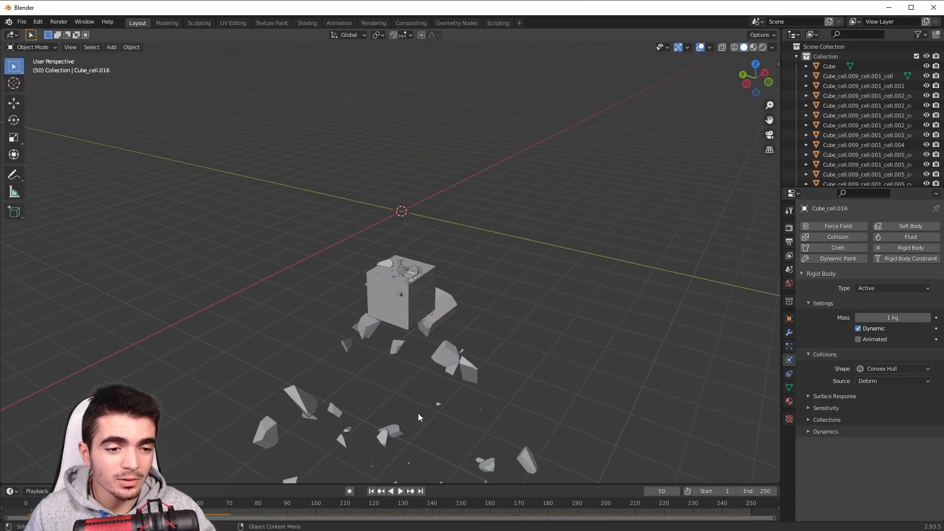
pyautogui.click(373, 492)
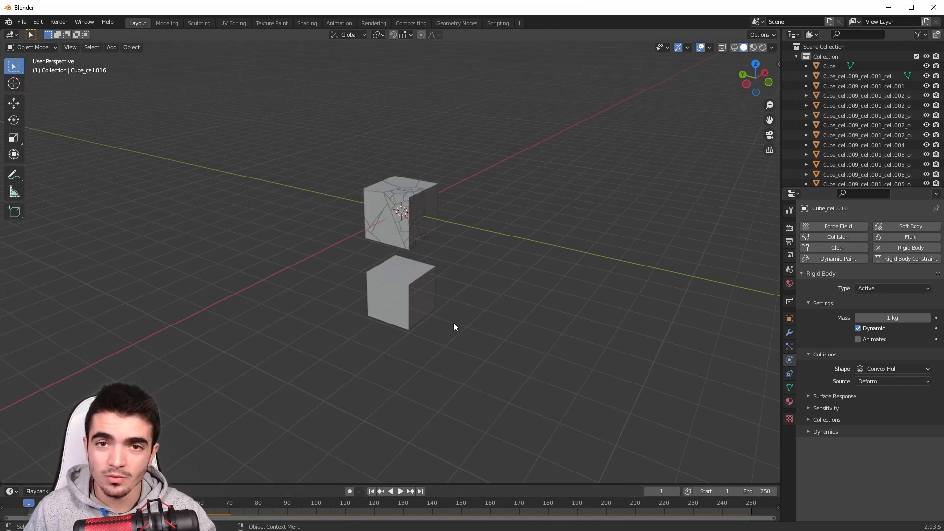
# Step: Replay the shatter simulation from another viewing angle, stop it, and go back to the start frame
pyautogui.moveTo(453, 322); pyautogui.dragTo(468, 281, button='middle')
pyautogui.press('space')
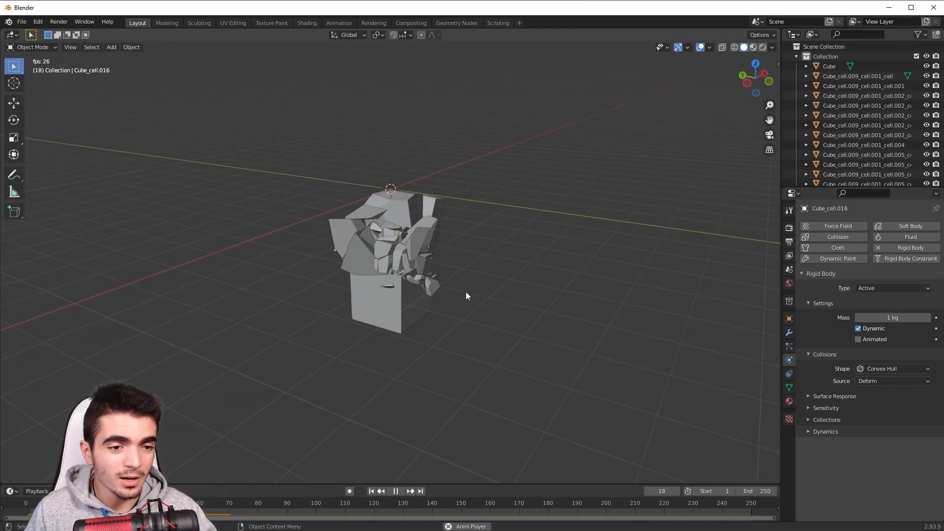
pyautogui.press('space')
pyautogui.click(371, 491)
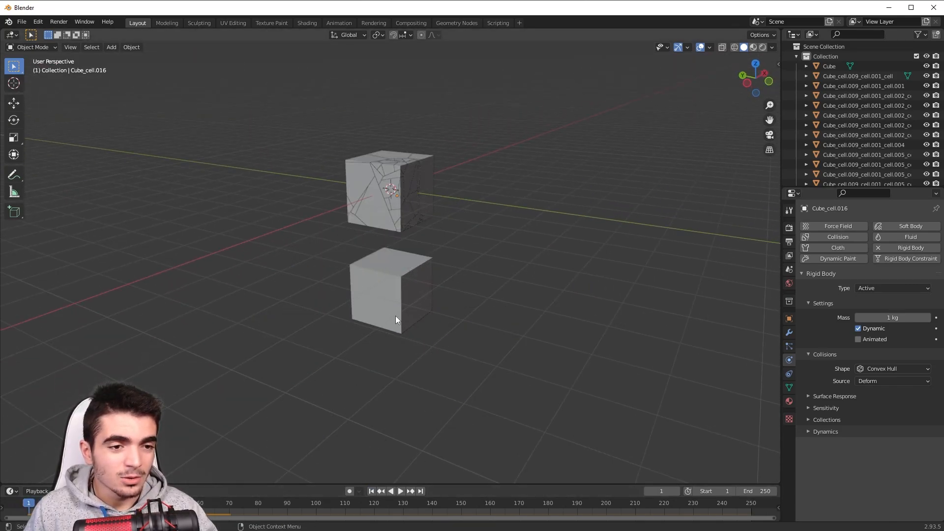
pyautogui.moveTo(385, 310); pyautogui.dragTo(388, 302, button='middle')
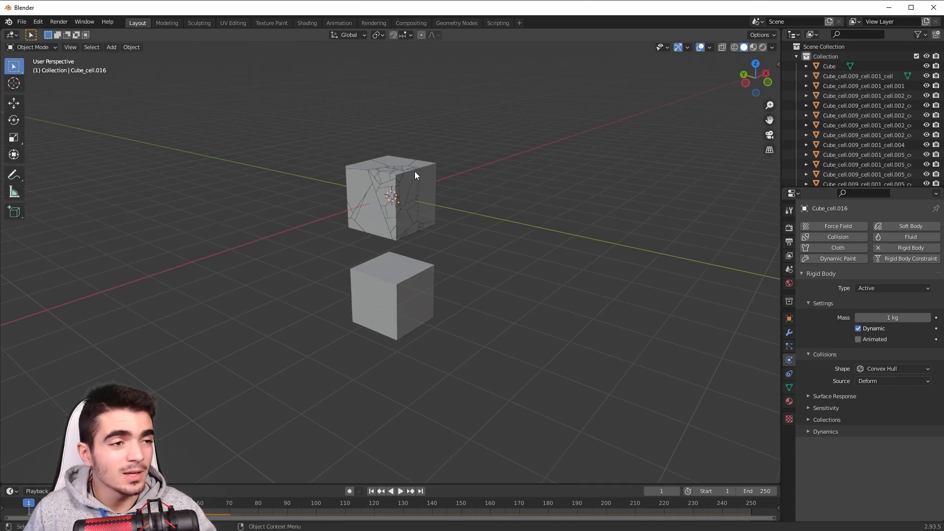
# Step: Open the add-on preferences and search the add-ons for "cell"
pyautogui.click(38, 22)
pyautogui.click(68, 161)
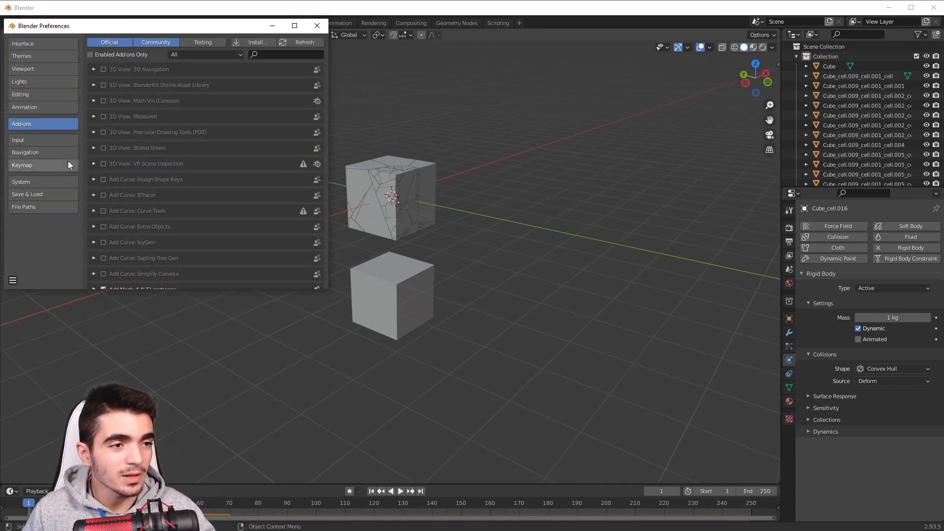
pyautogui.moveTo(105, 27); pyautogui.dragTo(344, 97)
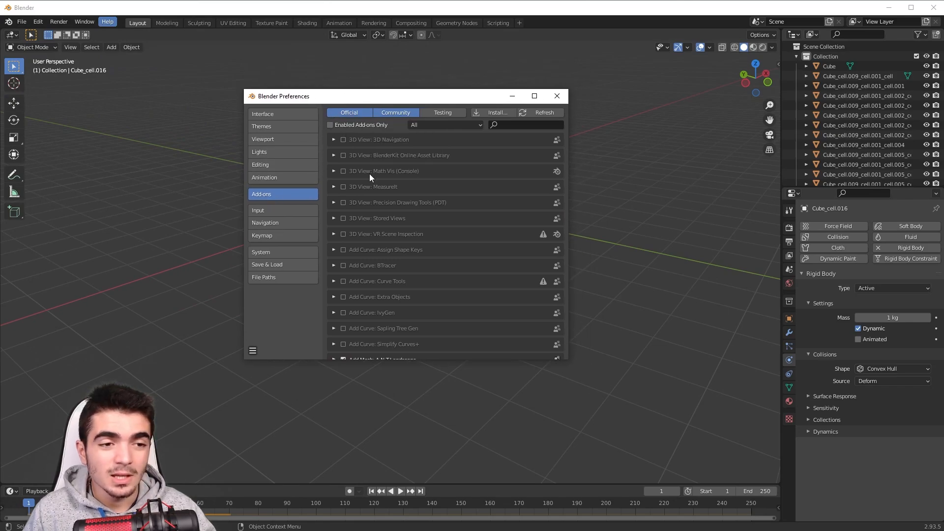
pyautogui.click(520, 126)
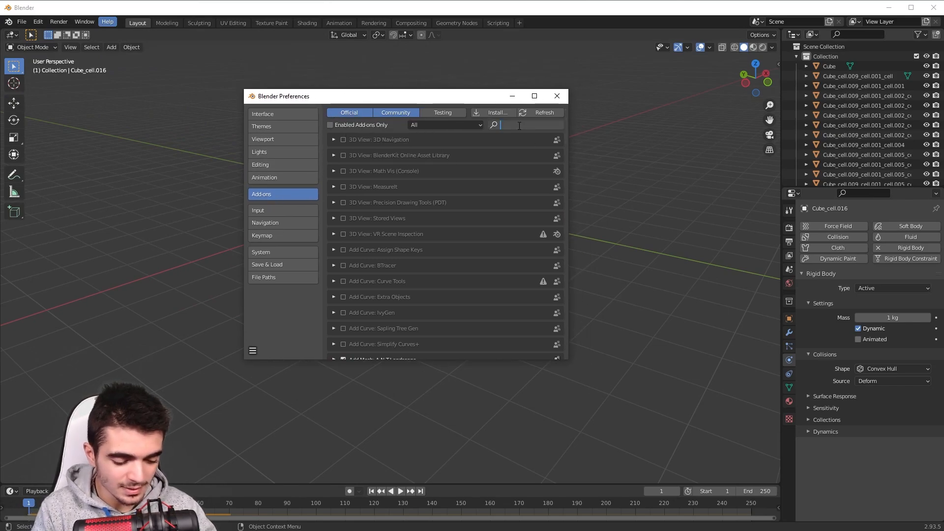
pyautogui.write('cell')
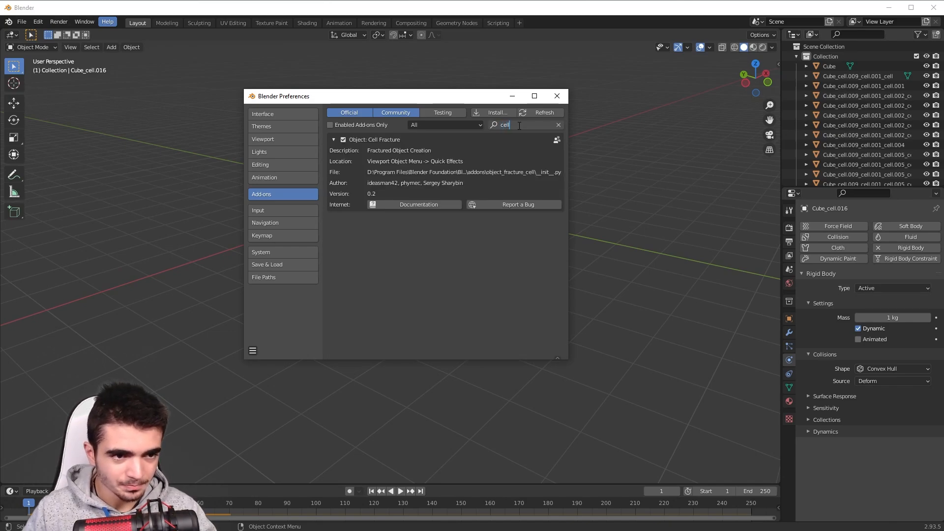
pyautogui.press('Return')
# Step: Toggle the Object: Cell Fracture add-on off and back on, check its details, and close the preferences
pyautogui.click(334, 140)
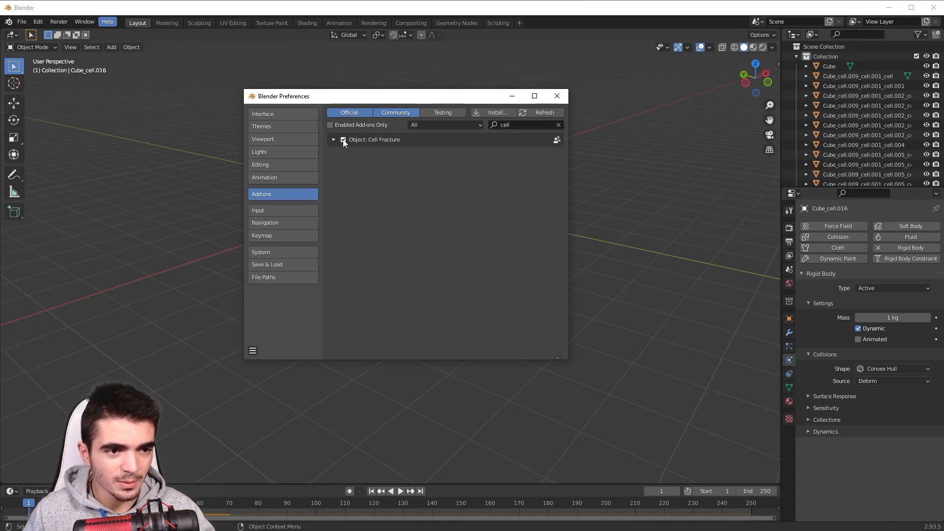
pyautogui.click(343, 140)
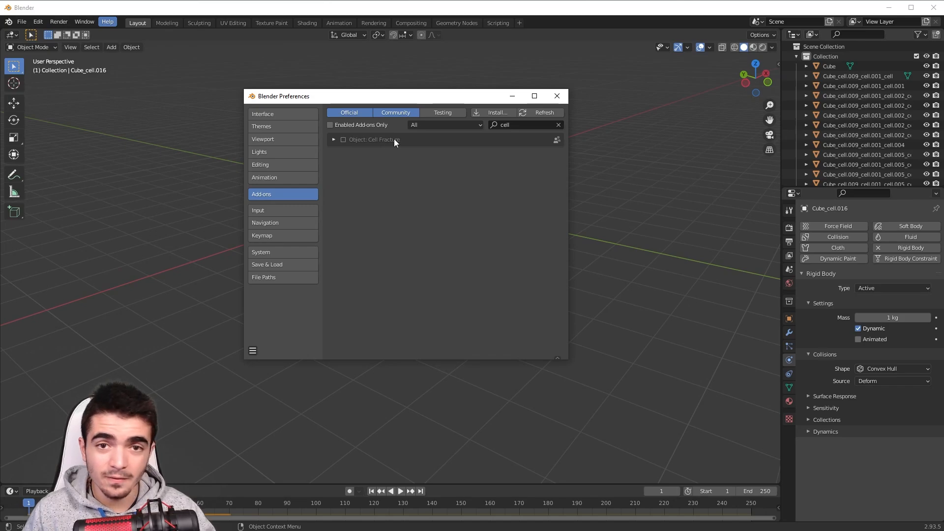
pyautogui.click(344, 139)
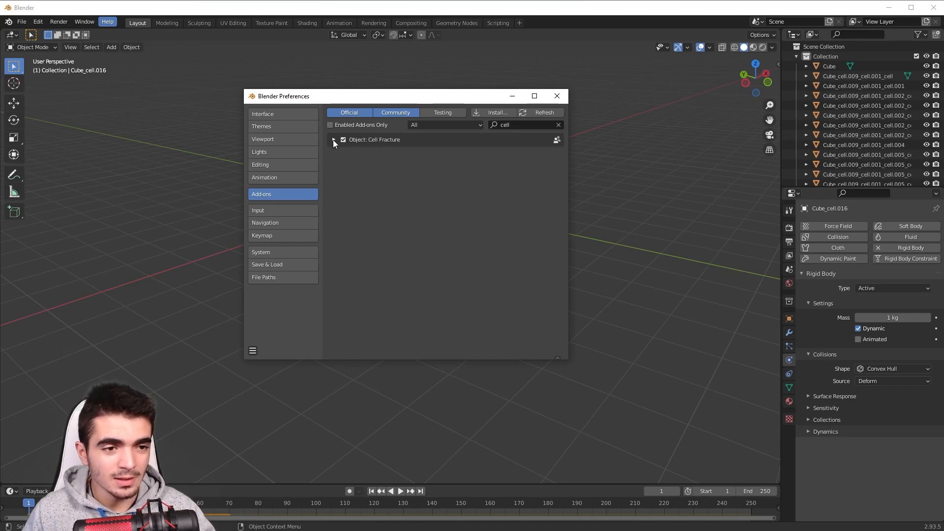
pyautogui.click(333, 139)
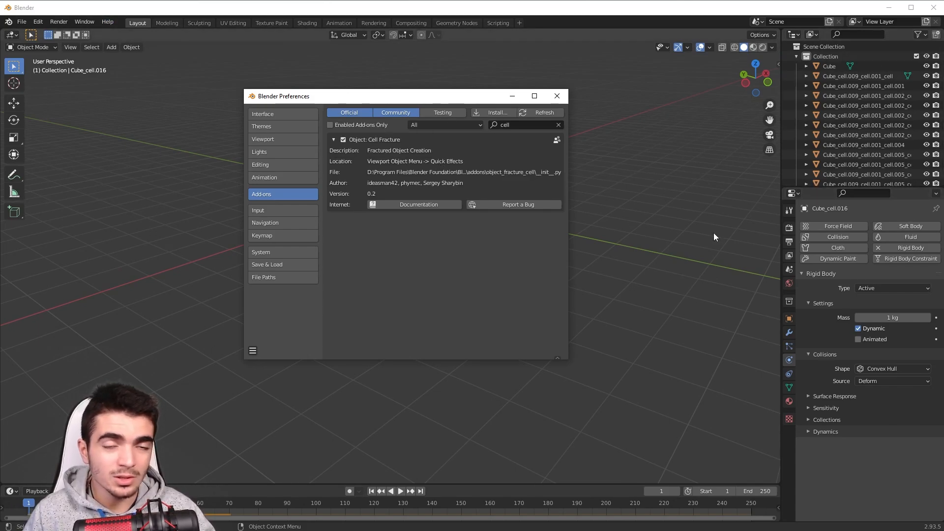
pyautogui.click(334, 139)
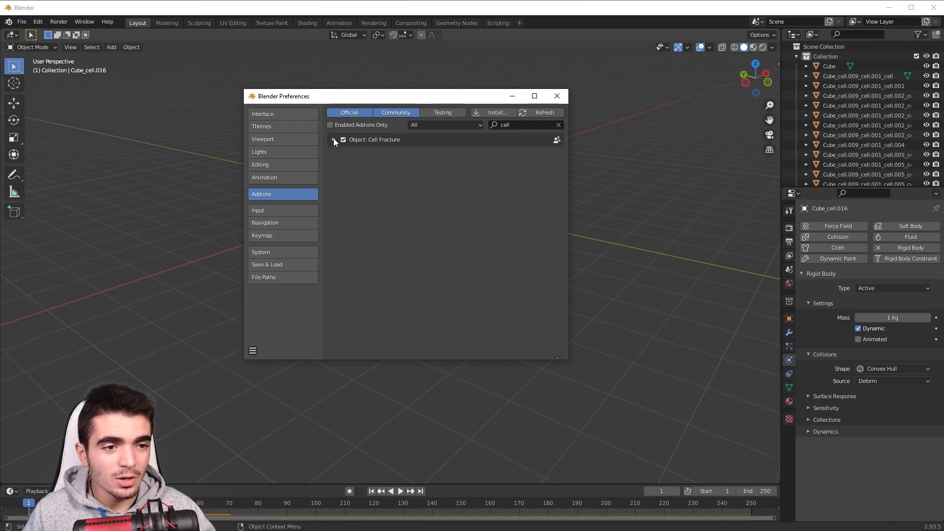
pyautogui.click(334, 139)
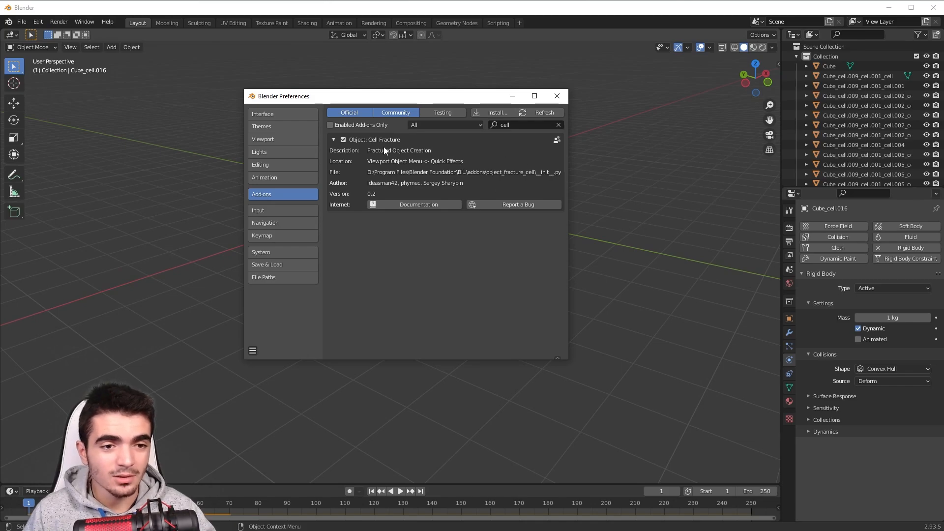
pyautogui.click(556, 96)
# Step: Start a new General file and discard the changes to the current scene
pyautogui.moveTo(527, 199); pyautogui.dragTo(366, 96, button='middle')
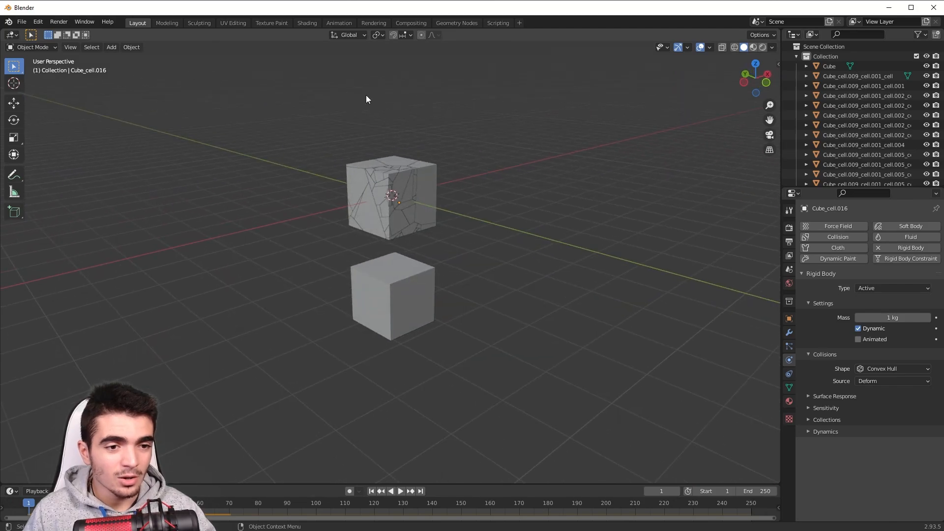
pyautogui.press('a')
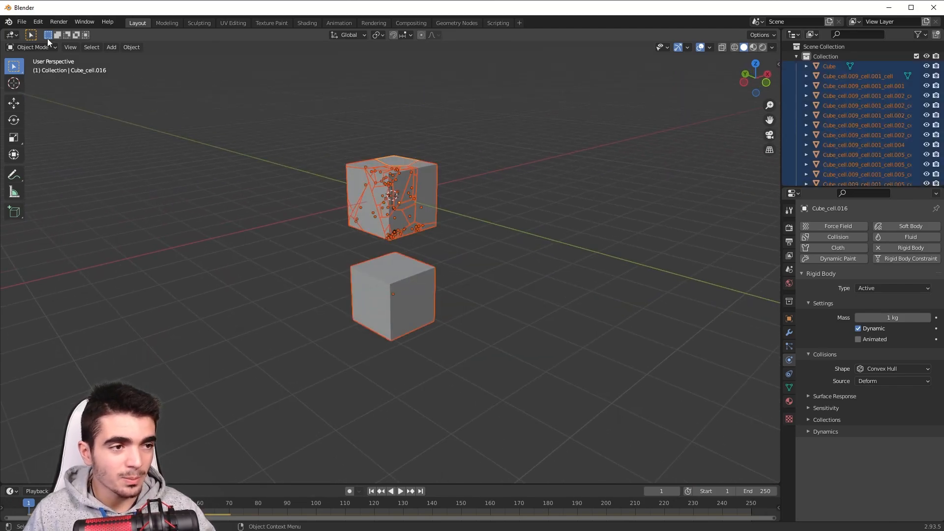
pyautogui.click(23, 22)
pyautogui.moveTo(38, 29)
pyautogui.click(145, 36)
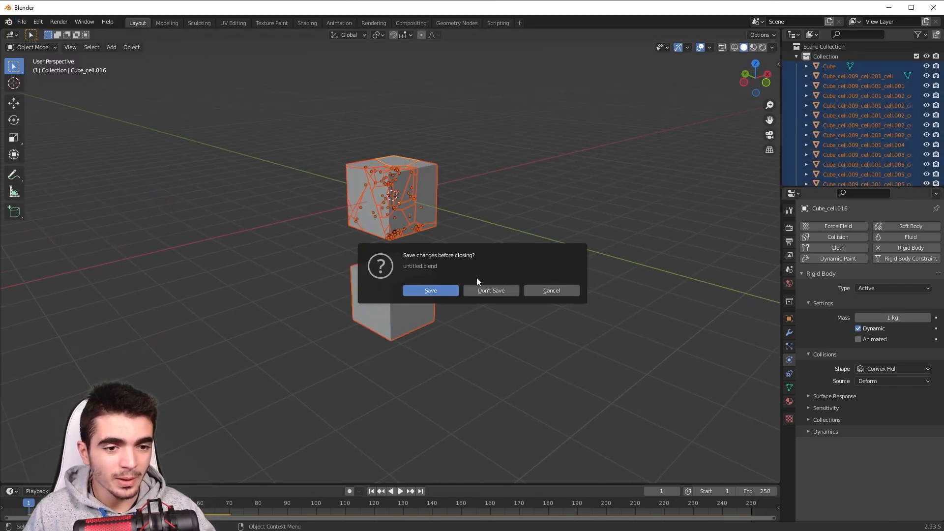
pyautogui.click(491, 291)
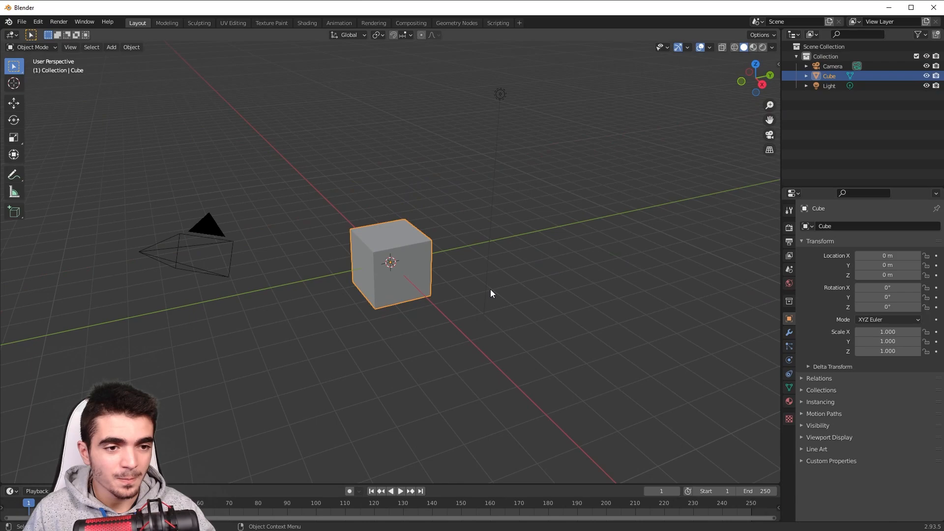
# Step: Delete the camera and the light from the default scene
pyautogui.click(187, 245)
pyautogui.keyDown('shift'); pyautogui.click(499, 95); pyautogui.keyUp('shift')
pyautogui.press('Delete')
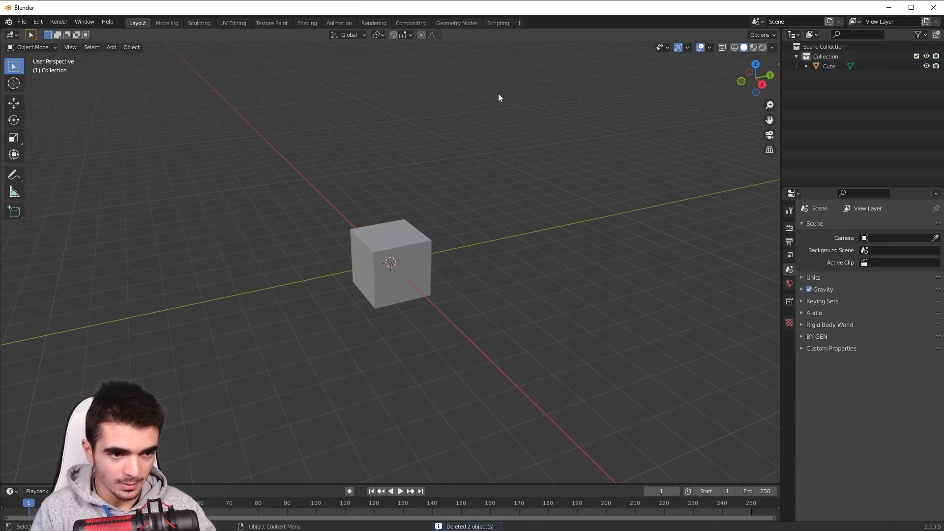
# Step: Select the default cube and open the Cell Fracture quick effect settings for it
pyautogui.scroll(1, 420, 149)
pyautogui.click(414, 213)
pyautogui.moveTo(414, 212); pyautogui.dragTo(291, 124, button='middle')
pyautogui.click(138, 46)
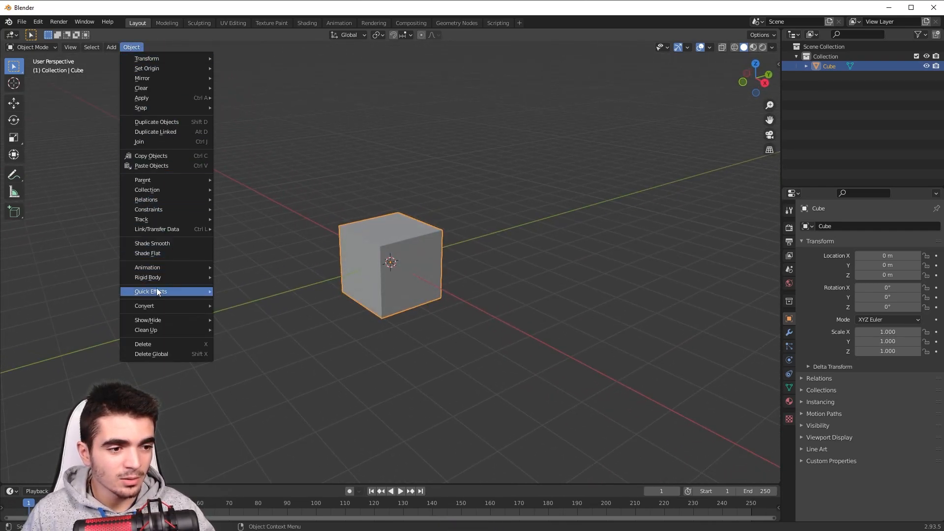
pyautogui.moveTo(152, 293)
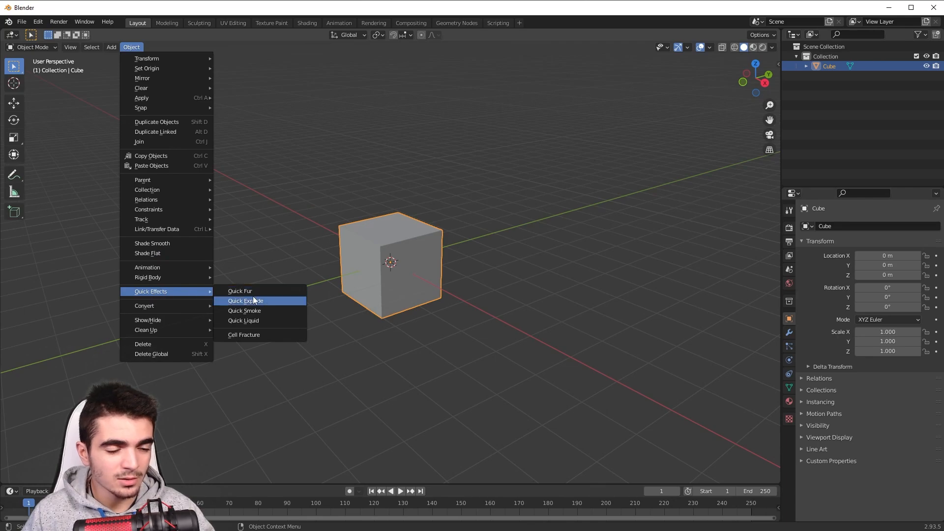
pyautogui.click(244, 336)
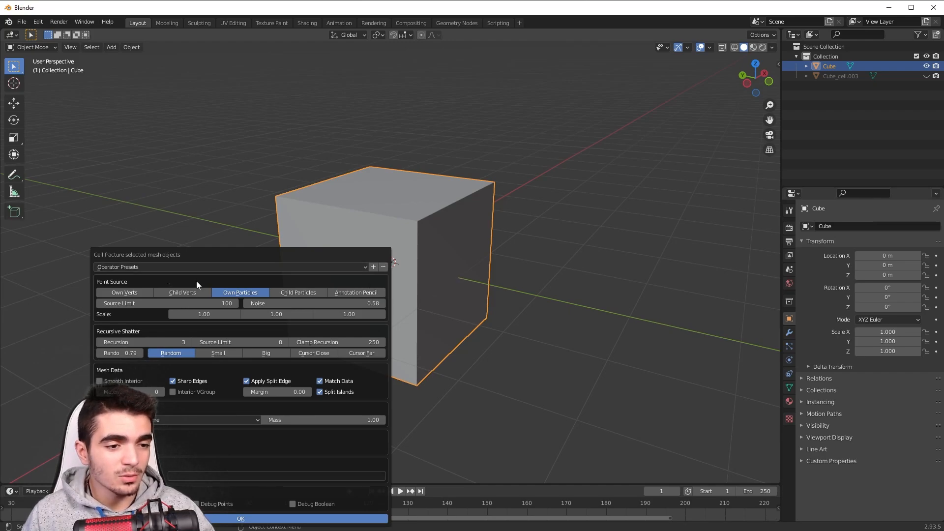
# Step: Set the fracture noise to 0.54, run Cell Fracture on the cube, and inspect the resulting pieces
pyautogui.click(309, 303)
pyautogui.write('0')
pyautogui.press('Return')
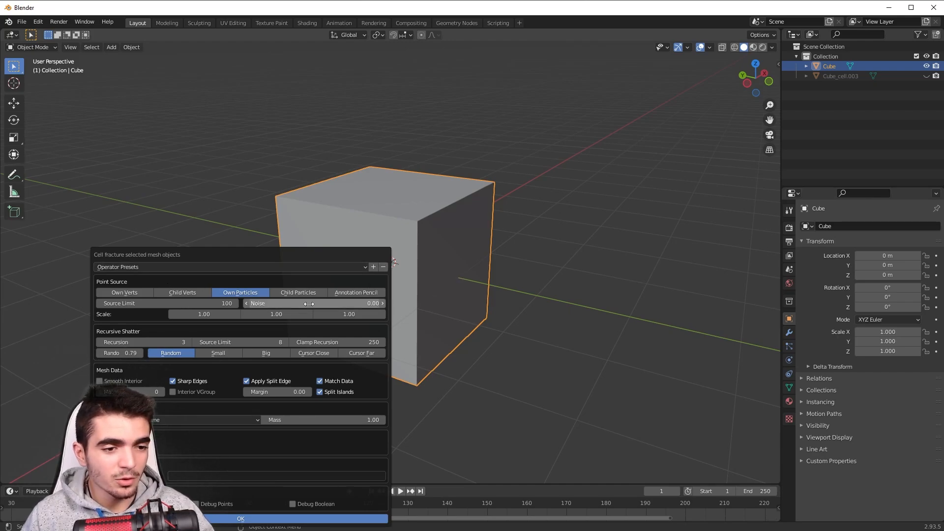
pyautogui.moveTo(309, 304)
pyautogui.mouseDown()
pyautogui.moveTo(340, 304)
pyautogui.moveTo(299, 303)
pyautogui.mouseUp()
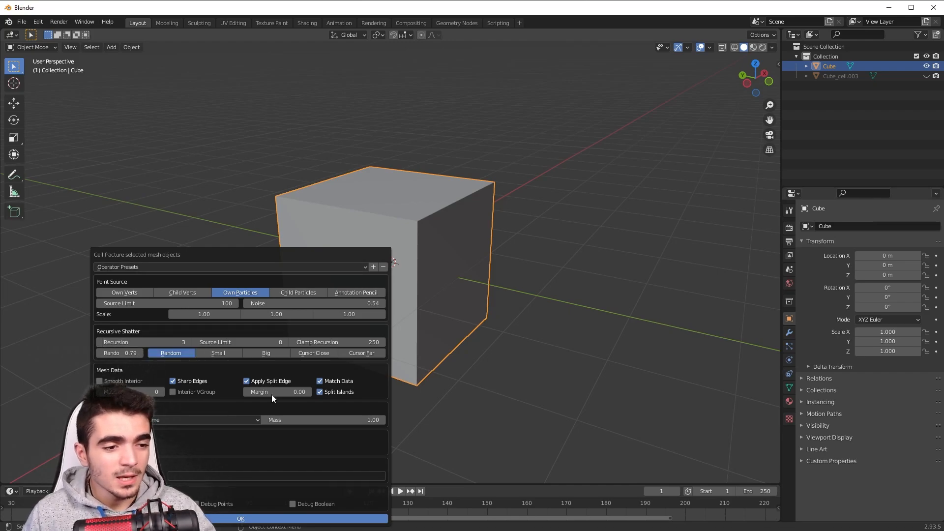
pyautogui.click(219, 521)
pyautogui.scroll(2, 404, 278)
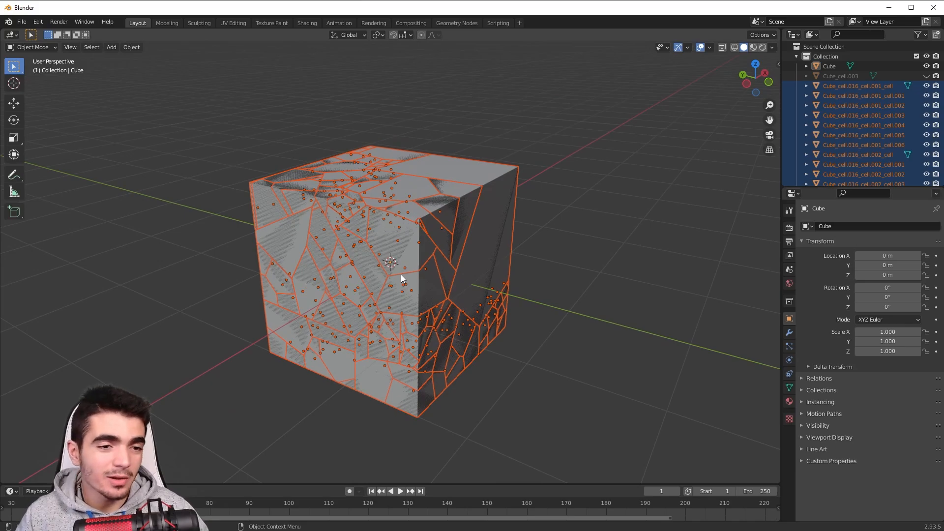
pyautogui.moveTo(402, 279); pyautogui.dragTo(249, 214, button='middle')
pyautogui.scroll(-4, 290, 282)
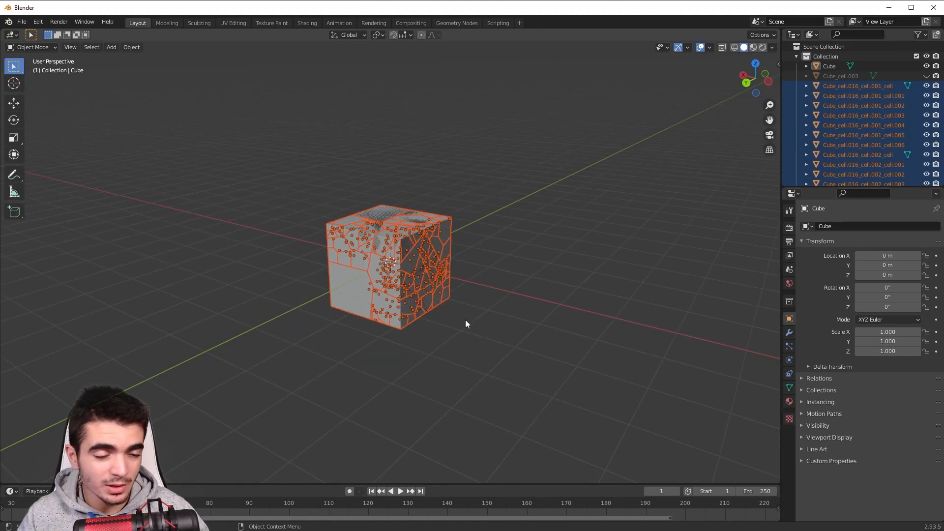
# Step: Move the selected fracture pieces straight up along the Z axis, clear of the original cube
pyautogui.scroll(1, 453, 317)
pyautogui.press('g')
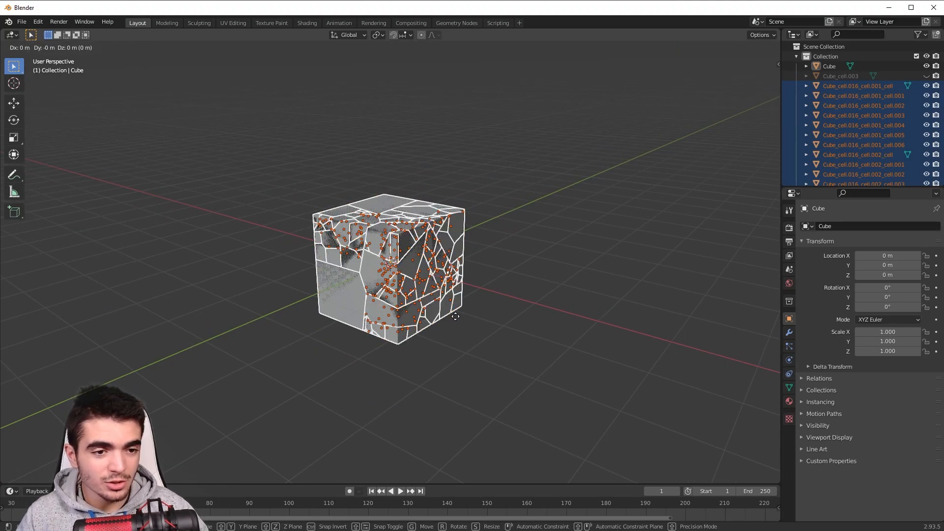
pyautogui.press('z')
pyautogui.click(471, 131)
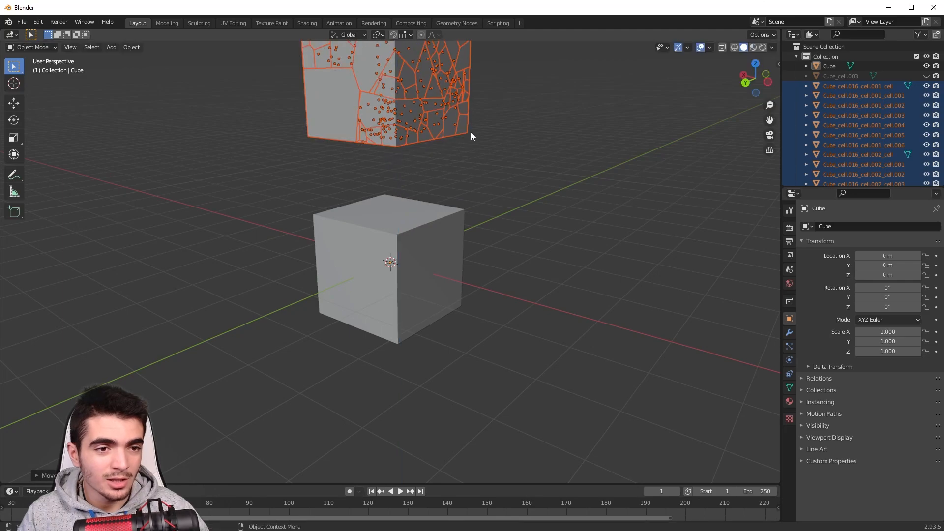
pyautogui.moveTo(470, 131); pyautogui.dragTo(475, 246, button='middle')
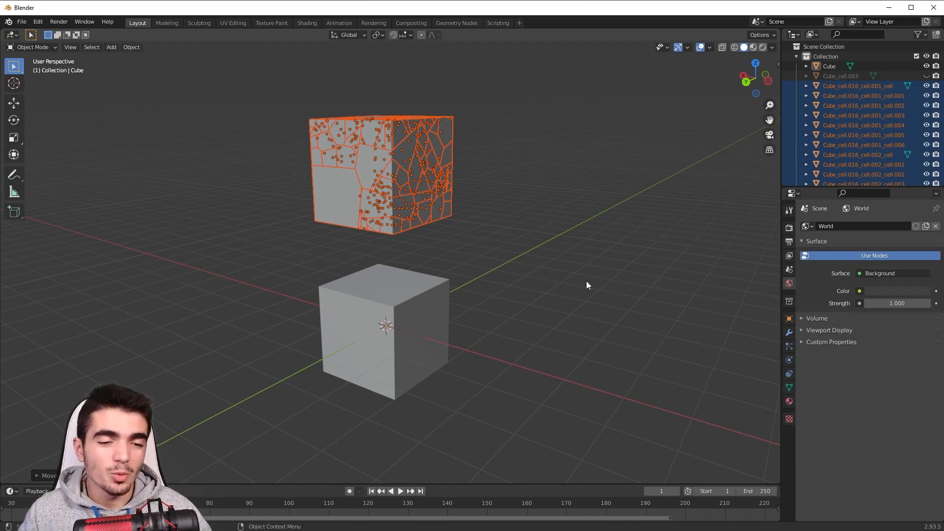
# Step: Add rigid body physics to the active cube
pyautogui.click(789, 361)
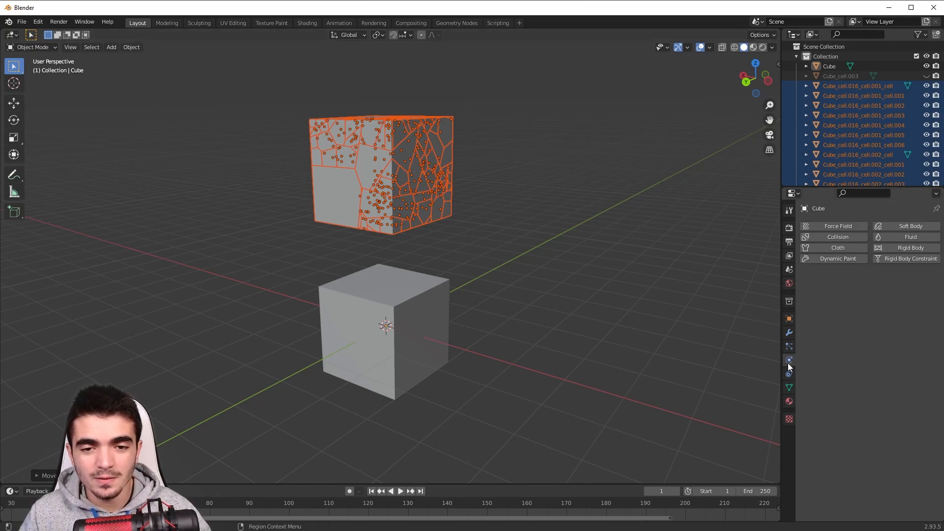
pyautogui.click(896, 248)
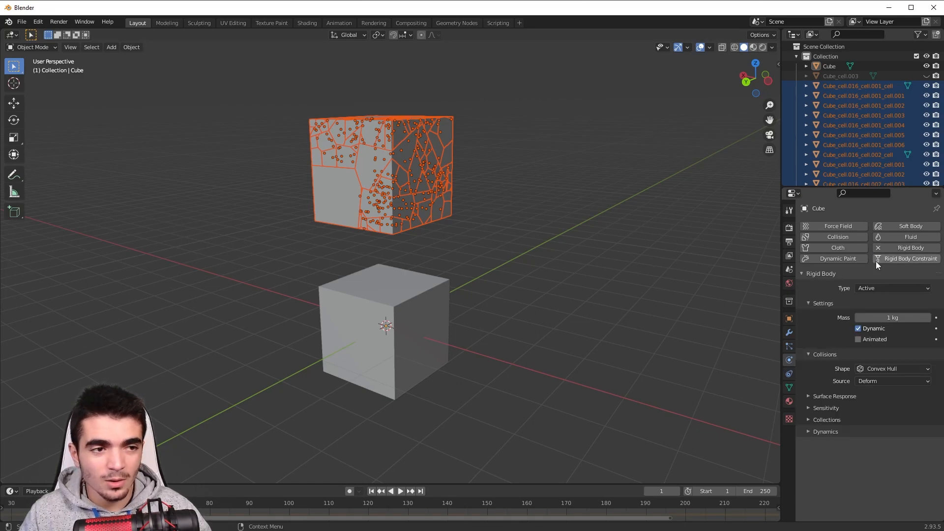
# Step: Copy the active cube's rigid body settings to all selected fracture pieces and check the physics settings of several individual pieces
pyautogui.click(131, 47)
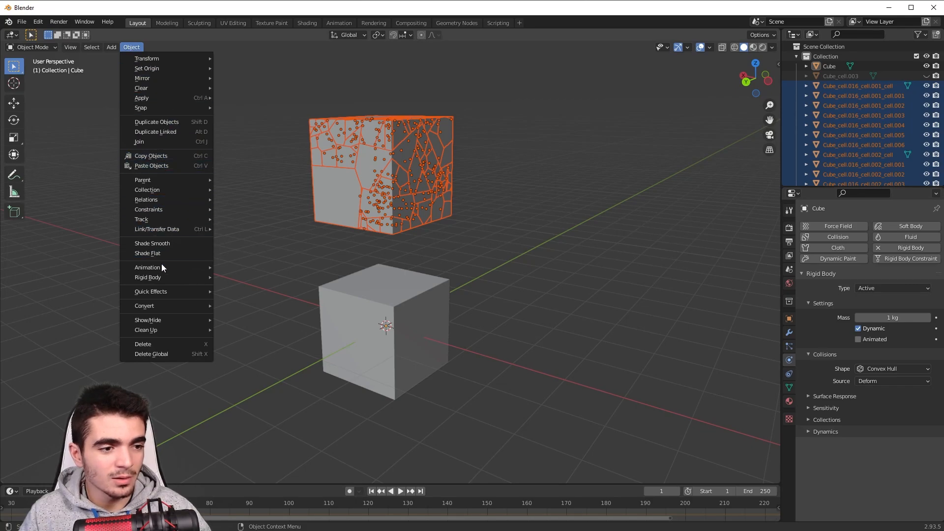
pyautogui.moveTo(157, 279)
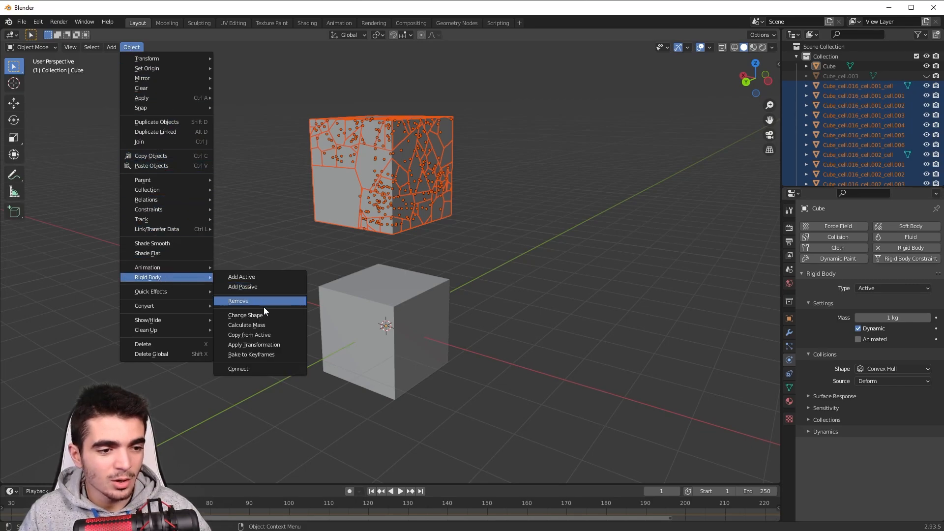
pyautogui.click(248, 335)
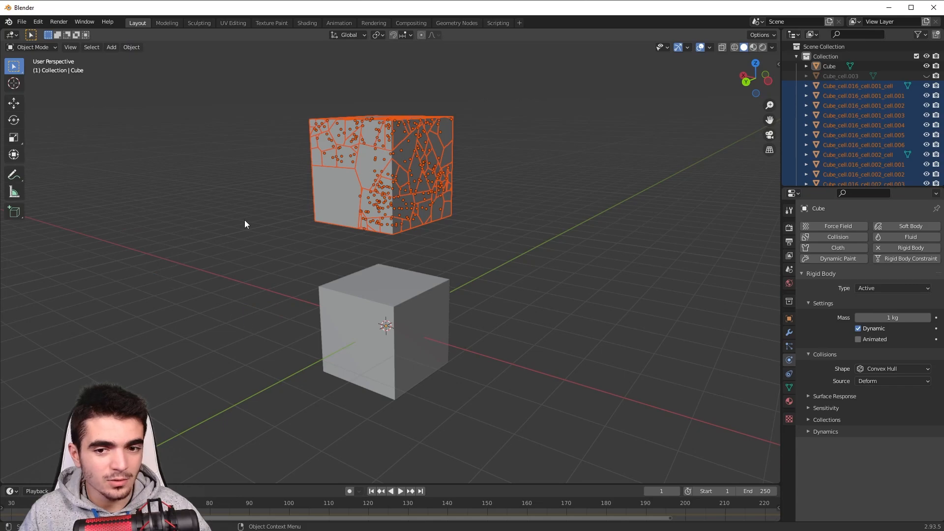
pyautogui.moveTo(244, 220); pyautogui.dragTo(234, 126, button='middle')
pyautogui.moveTo(376, 202); pyautogui.dragTo(398, 165, button='middle')
pyautogui.click(407, 162)
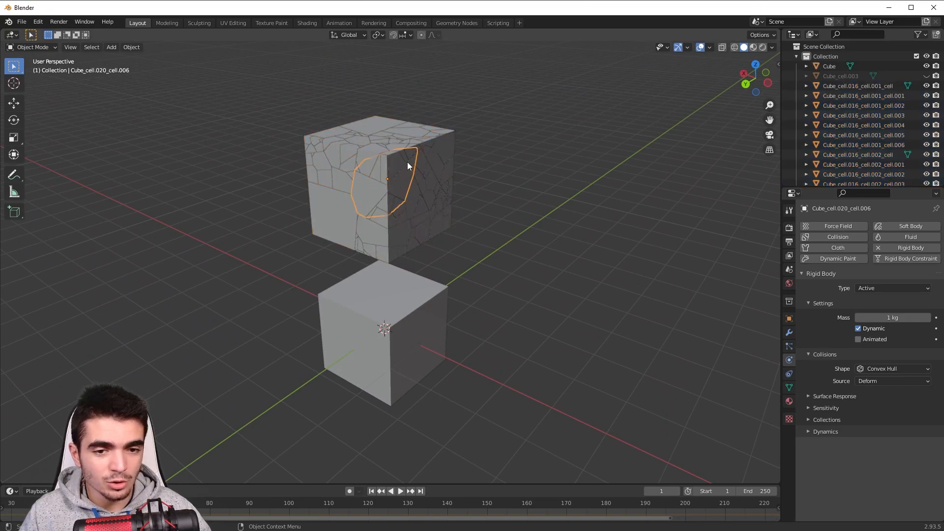
pyautogui.click(375, 146)
pyautogui.click(347, 175)
pyautogui.click(358, 150)
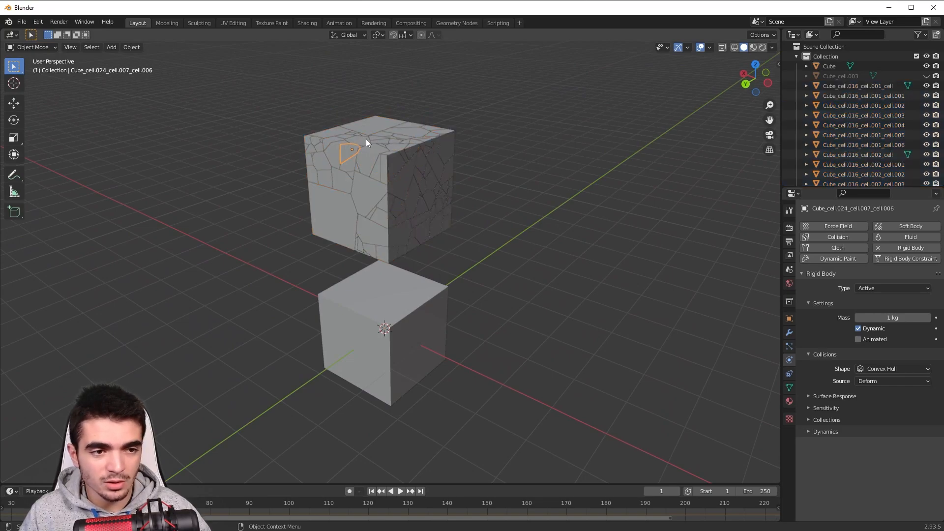
pyautogui.click(414, 170)
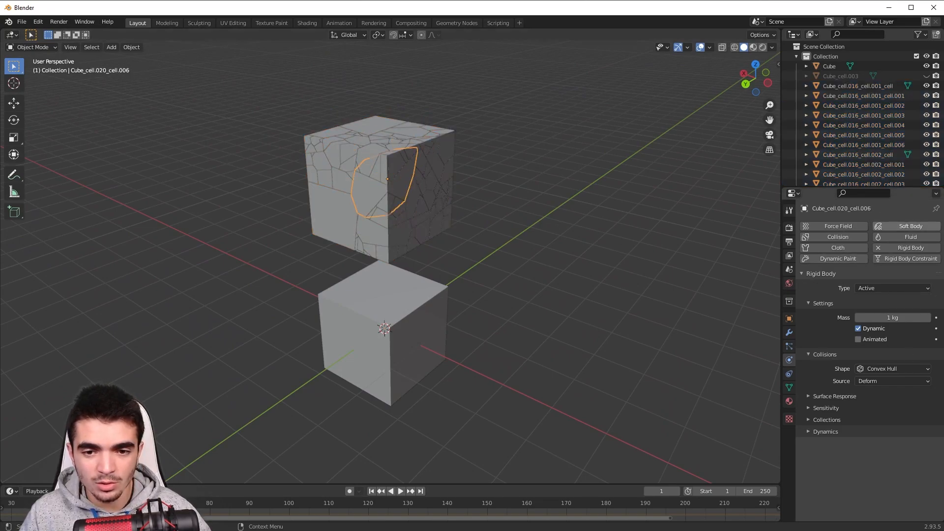
# Step: Play the rigid body simulation to check how both cubes fall, and return to the first frame
pyautogui.moveTo(760, 248); pyautogui.dragTo(584, 220, button='middle')
pyautogui.press('space')
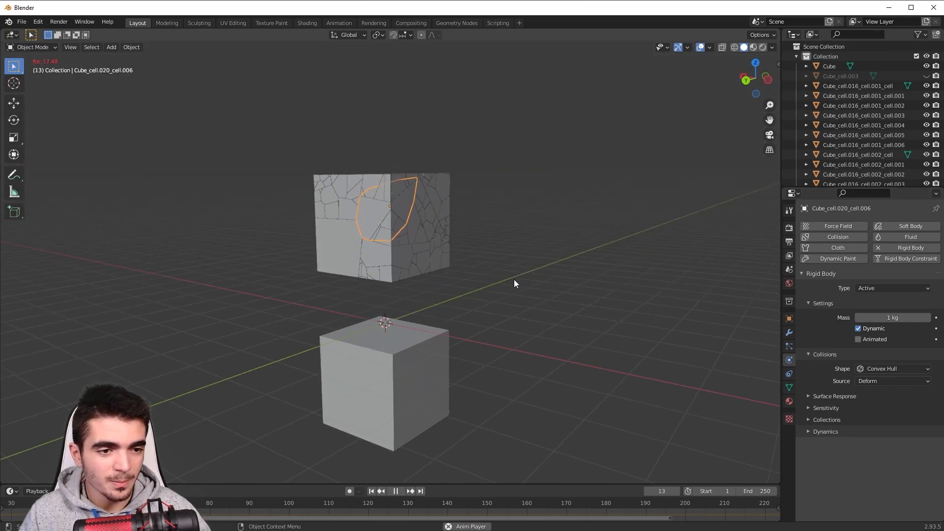
pyautogui.scroll(-5, 487, 324)
pyautogui.press('space')
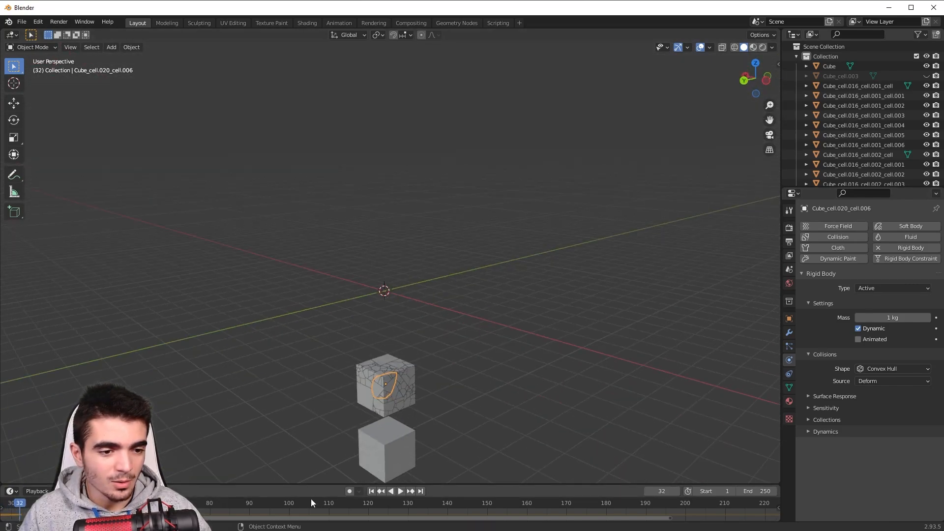
pyautogui.click(372, 492)
pyautogui.scroll(5, 471, 221)
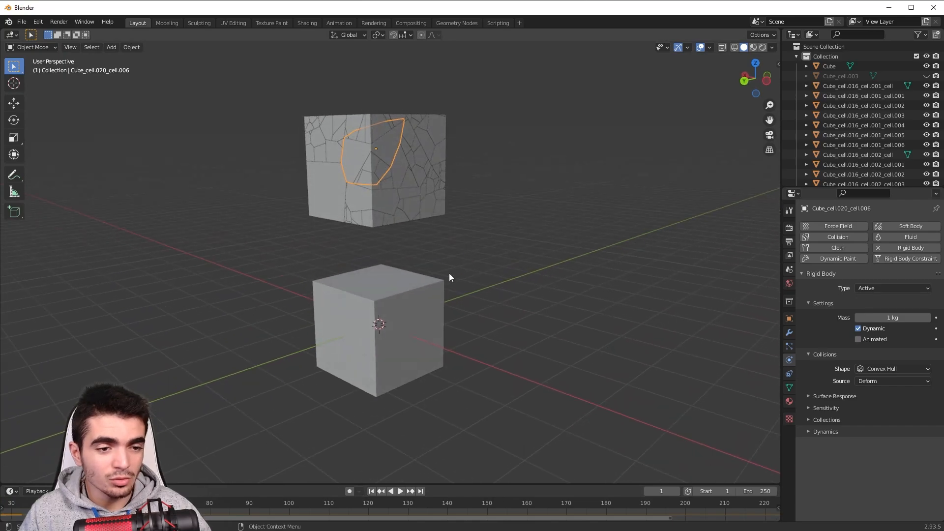
# Step: Set the rigid body type of the solid lower cube to Passive
pyautogui.click(402, 297)
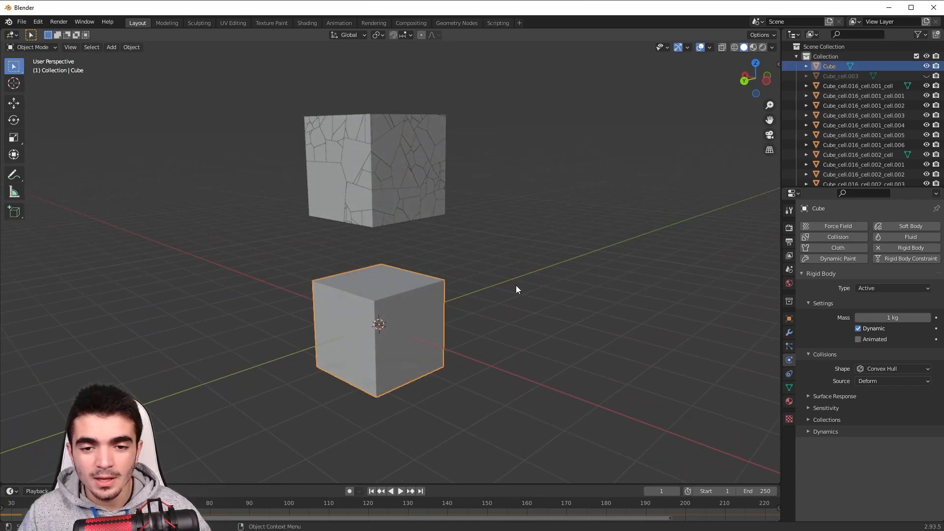
pyautogui.click(869, 289)
pyautogui.click(869, 309)
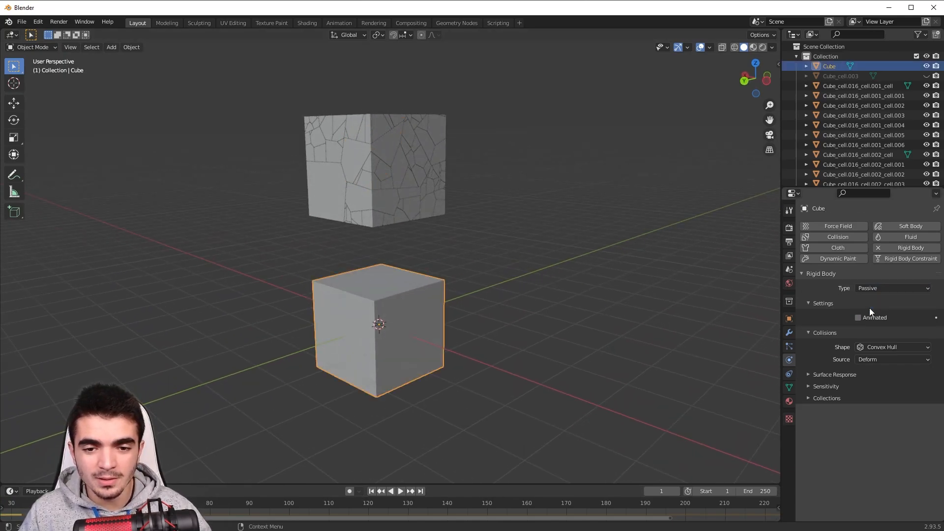
# Step: Play the simulation to watch the fractured cube drop onto the passive cube, and stop playback
pyautogui.scroll(-3, 494, 263)
pyautogui.keyDown('shift'); pyautogui.moveTo(508, 263); pyautogui.dragTo(551, 260, button='middle'); pyautogui.keyUp('shift')
pyautogui.scroll(1, 553, 260)
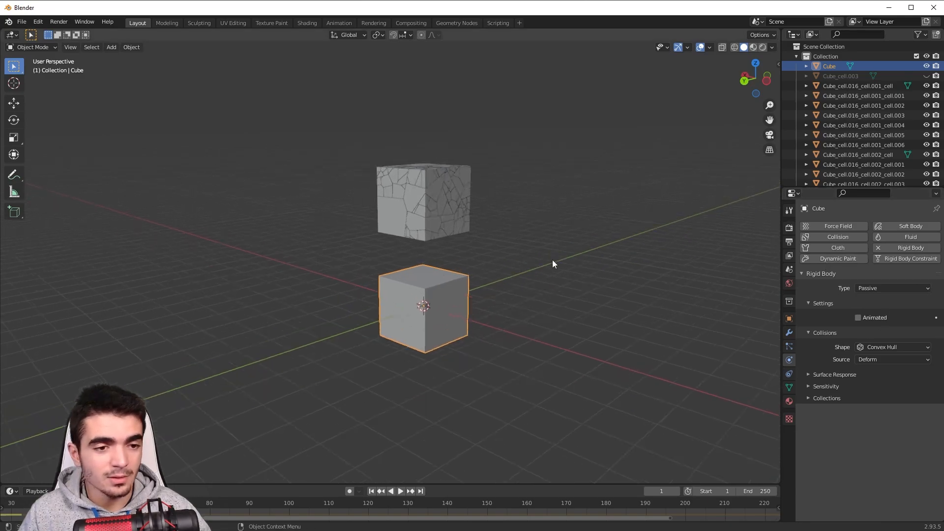
pyautogui.scroll(1, 550, 261)
pyautogui.press('space')
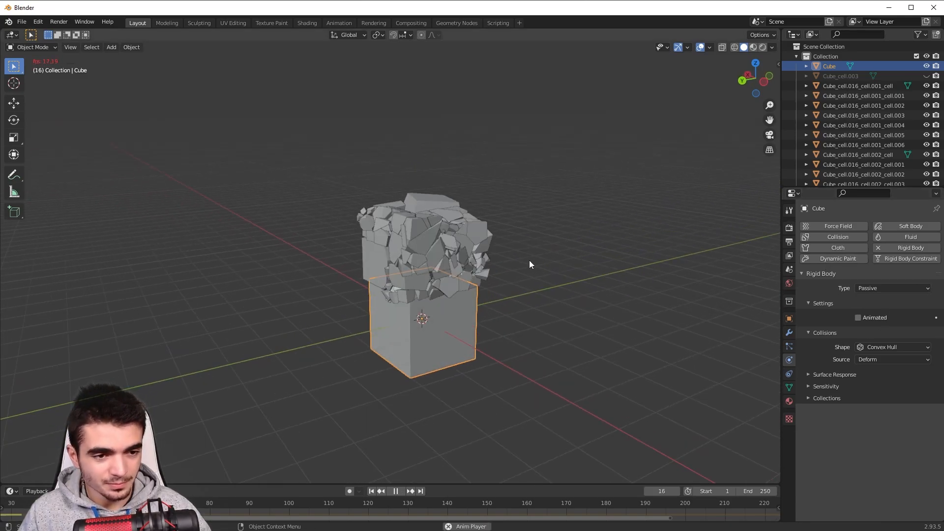
pyautogui.scroll(-3, 529, 261)
pyautogui.press('space')
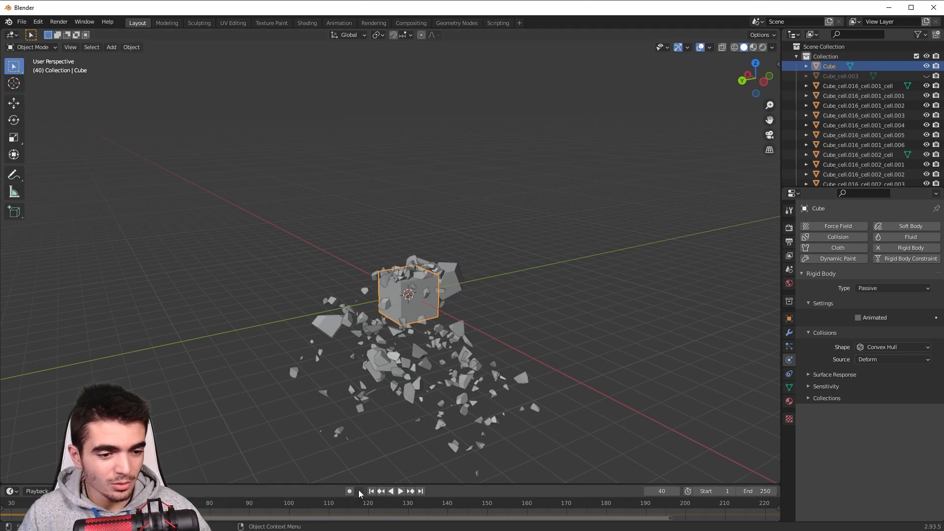
# Step: Replay the shattering from the first frame, pausing during the collision to examine the flying pieces from another angle
pyautogui.hotkey('shift', 'Left')
pyautogui.press('space')
pyautogui.scroll(3, 435, 396)
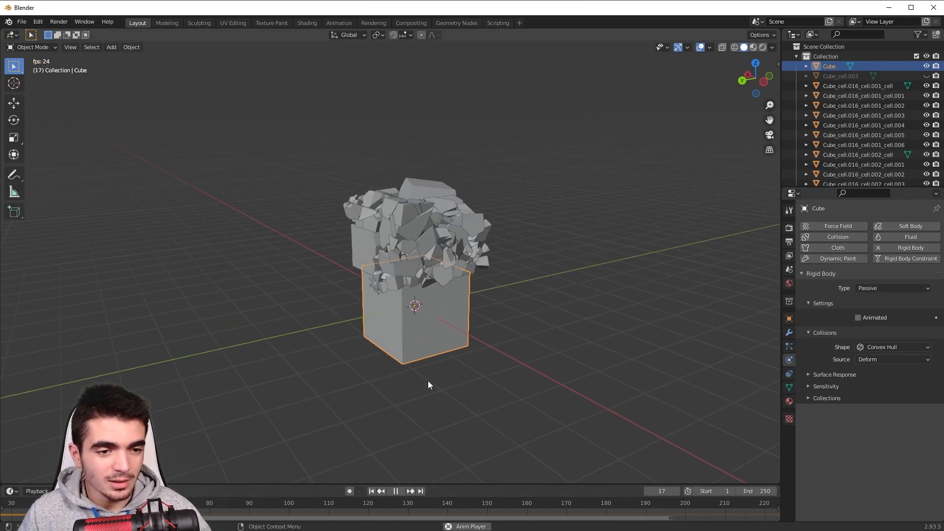
pyautogui.press('space')
pyautogui.scroll(-3, 450, 418)
pyautogui.moveTo(450, 418); pyautogui.dragTo(465, 365, button='middle')
pyautogui.press('space')
pyautogui.press('space')
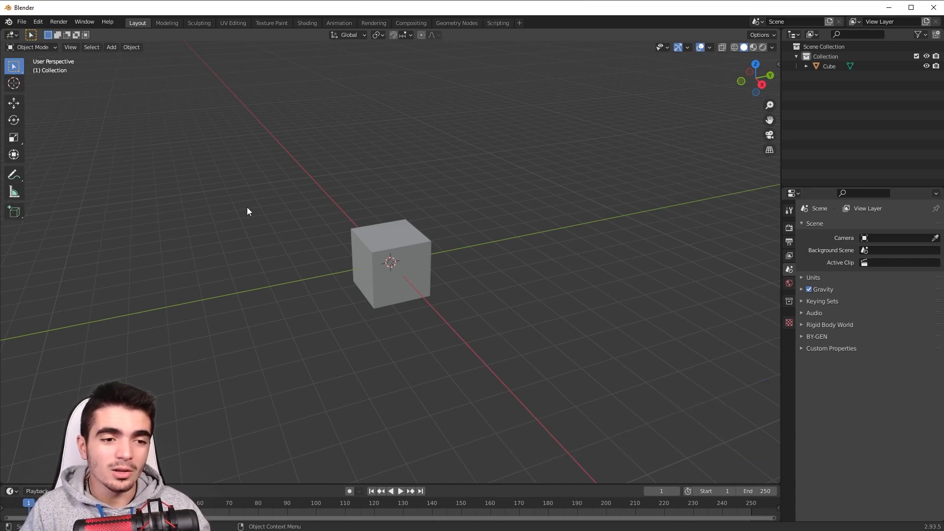
# Step: Select the cube in the new scene and look through its available modifiers without adding one
pyautogui.click(404, 207)
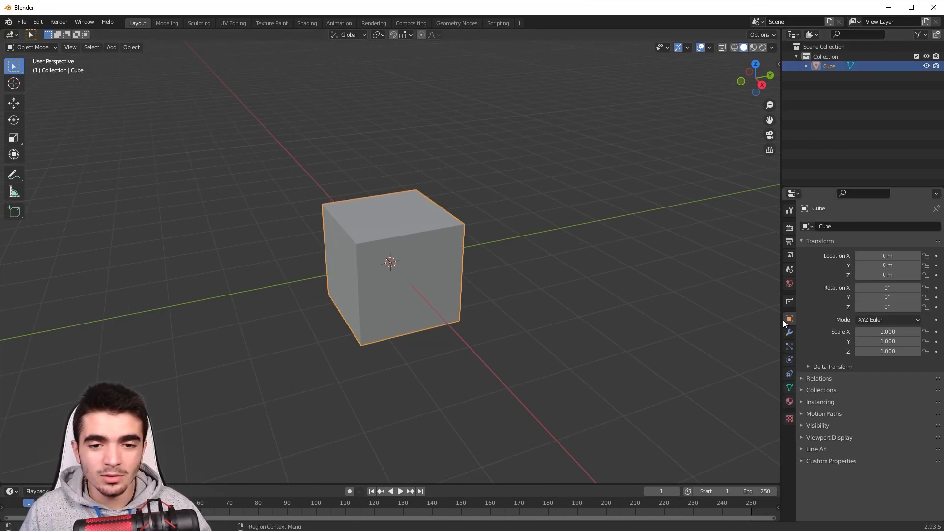
pyautogui.click(790, 331)
pyautogui.click(827, 226)
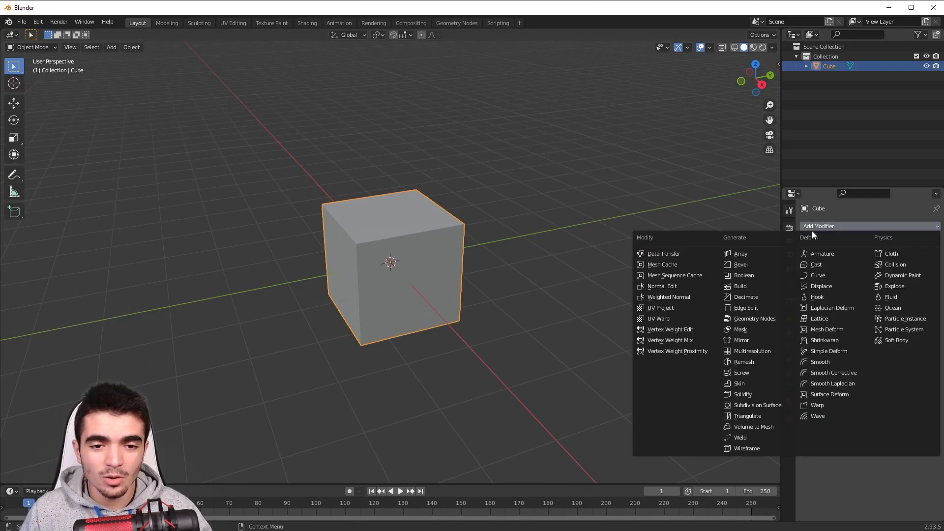
pyautogui.click(837, 227)
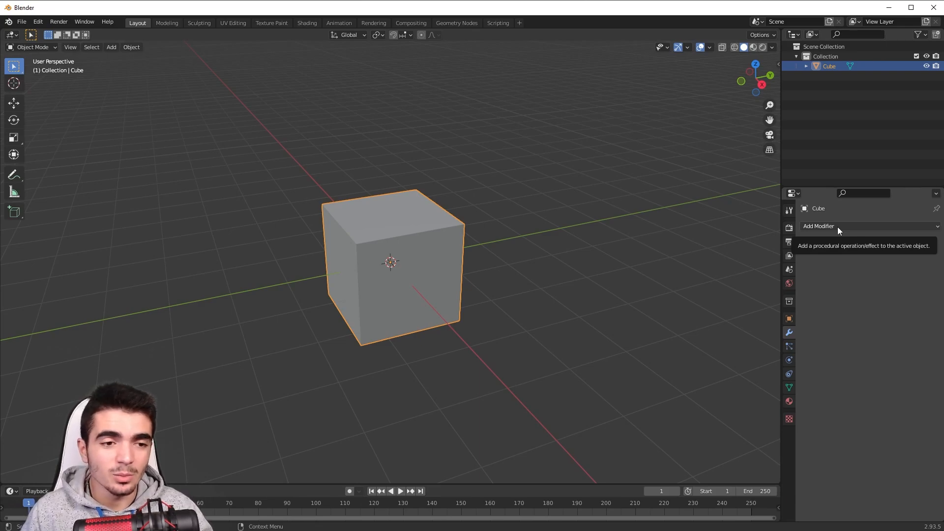
pyautogui.moveTo(593, 249); pyautogui.dragTo(517, 244, button='middle')
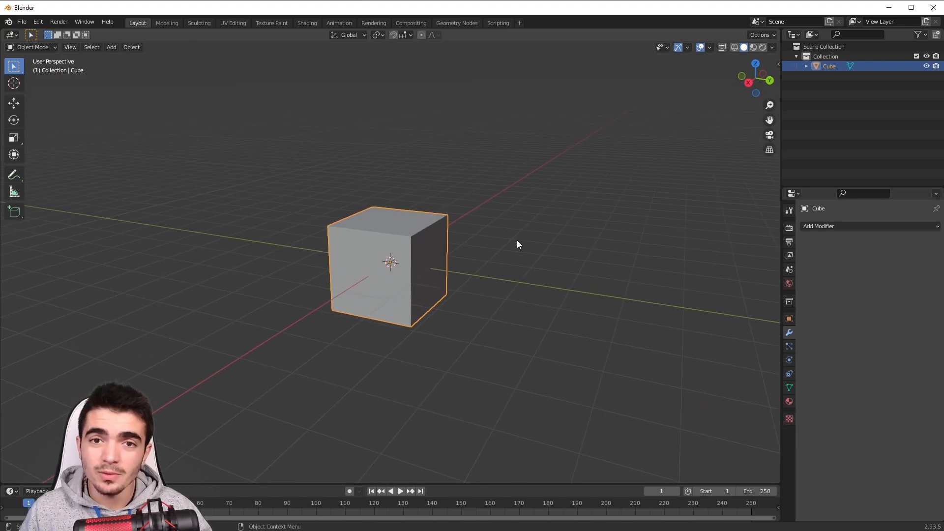
# Step: Search the add-ons in the preferences for "bool", enable Object: Bool Tool, and close the preferences
pyautogui.click(38, 21)
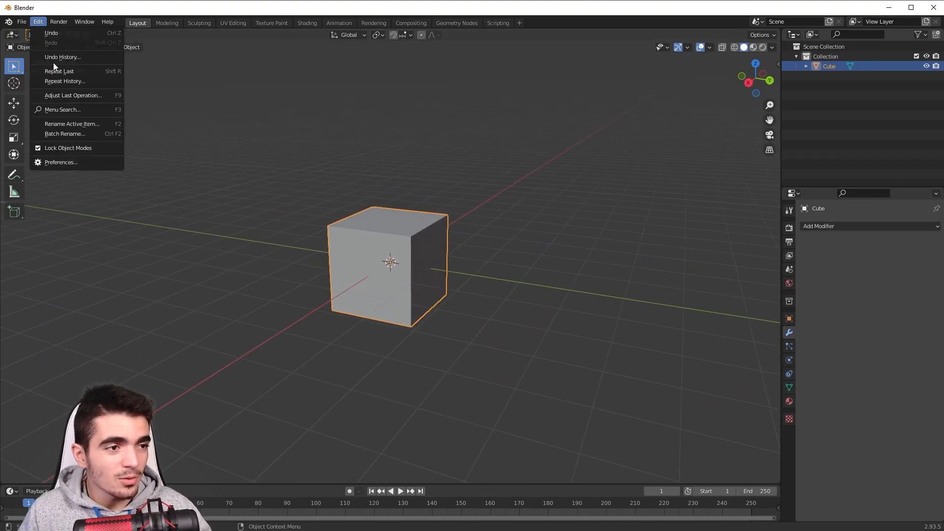
pyautogui.click(69, 164)
pyautogui.click(267, 57)
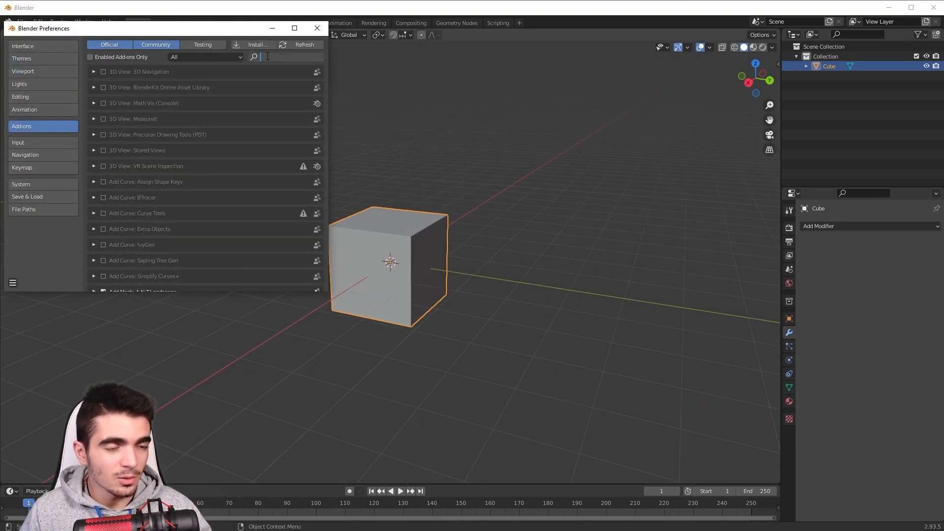
pyautogui.write('bool')
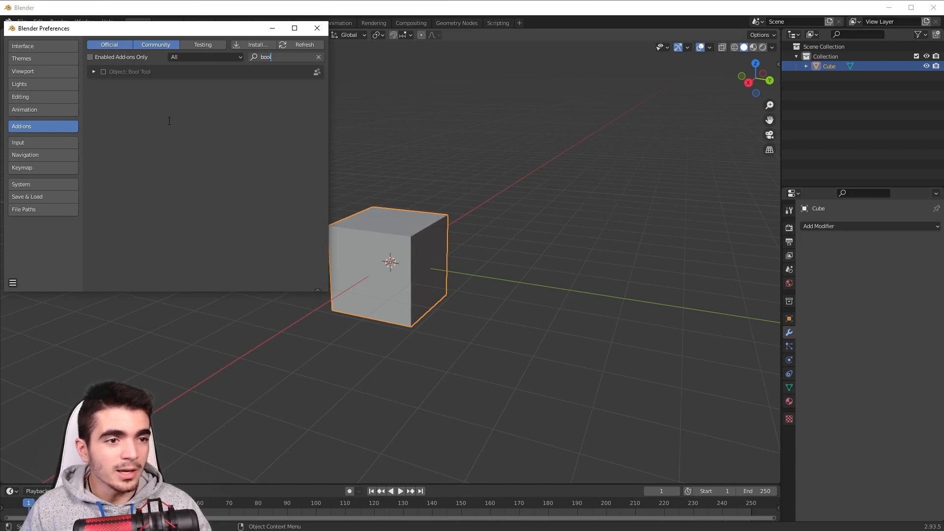
pyautogui.press('Return')
pyautogui.click(103, 72)
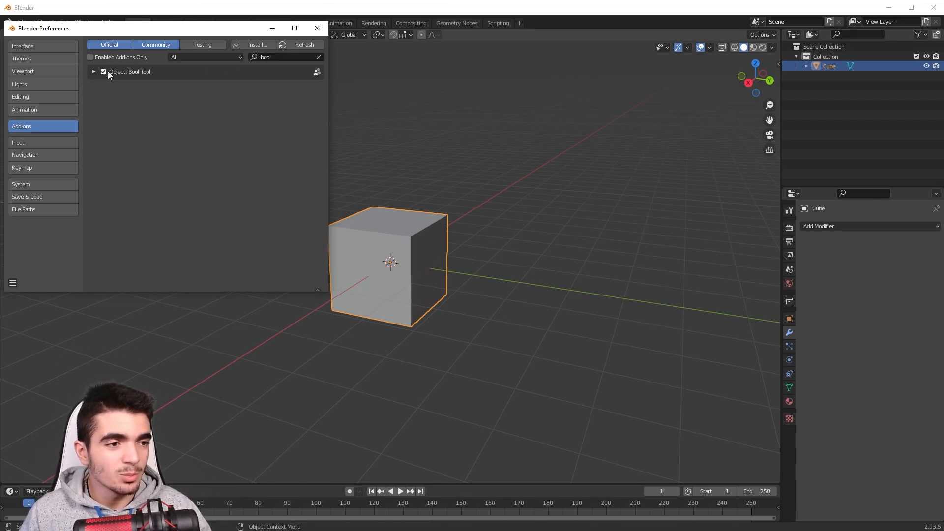
pyautogui.click(318, 28)
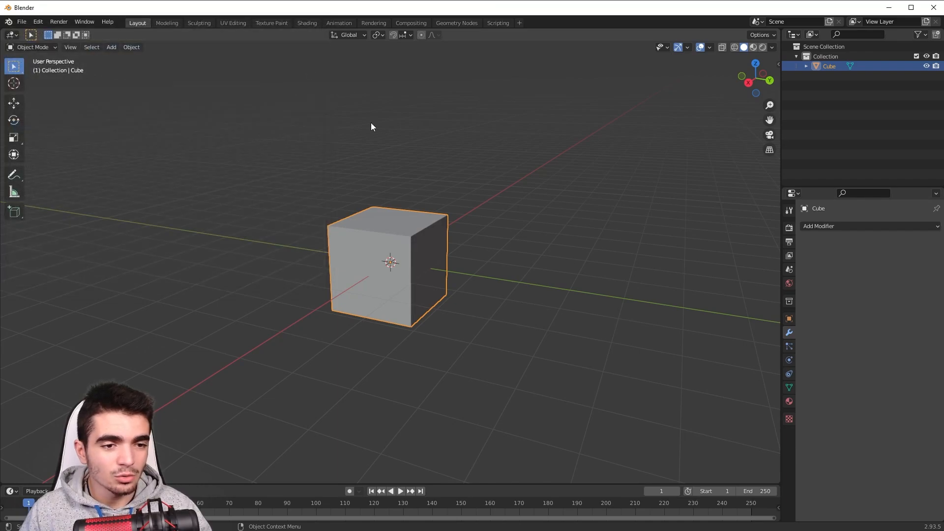
# Step: Show the viewport sidebar and expand the Bool Tool section containing the Auto Boolean and Brush Boolean operations
pyautogui.press('b')
pyautogui.press('Escape')
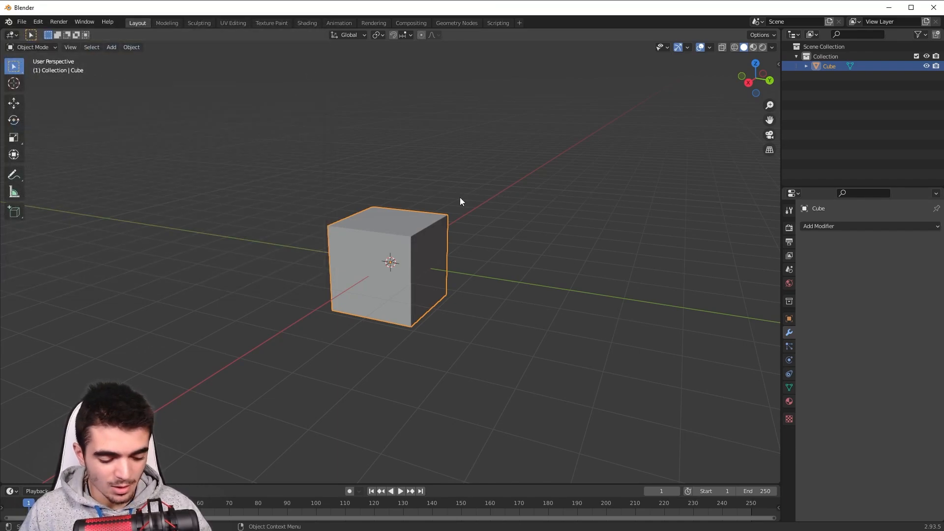
pyautogui.press('n')
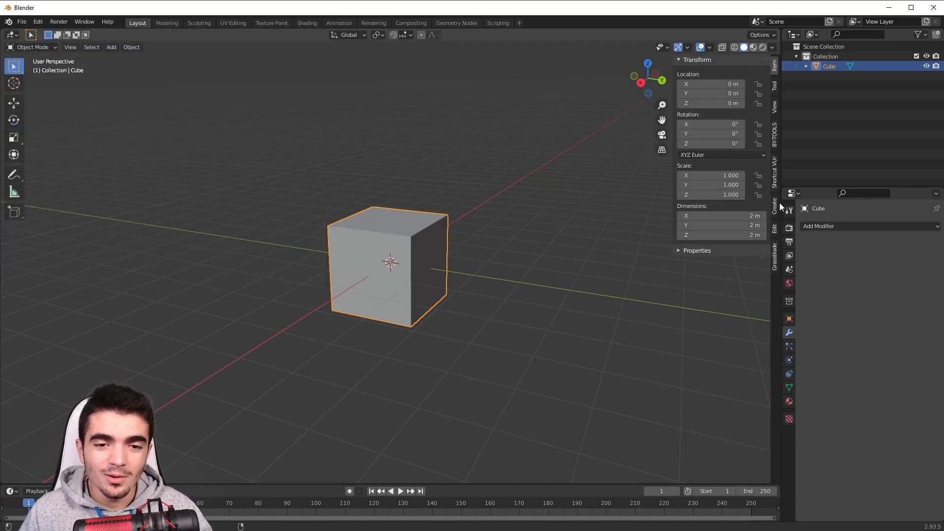
pyautogui.click(775, 230)
pyautogui.scroll(2, 570, 187)
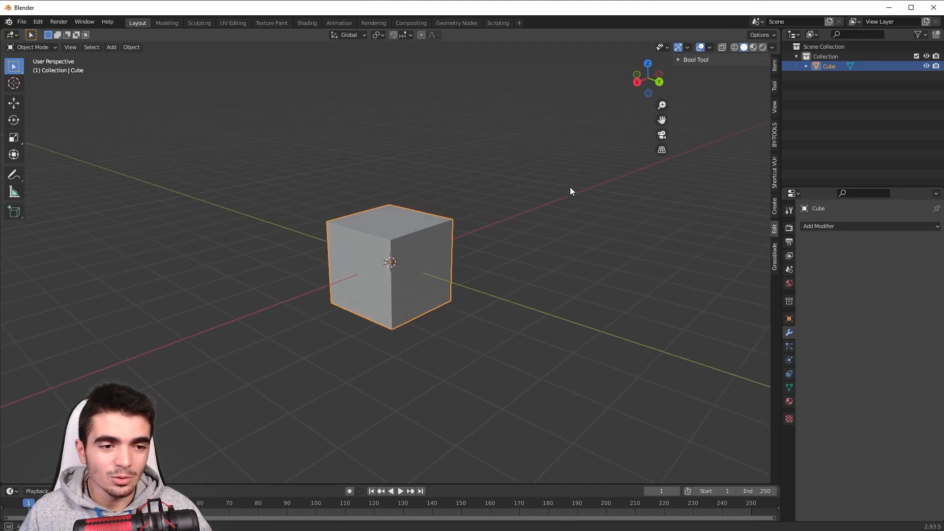
pyautogui.click(684, 60)
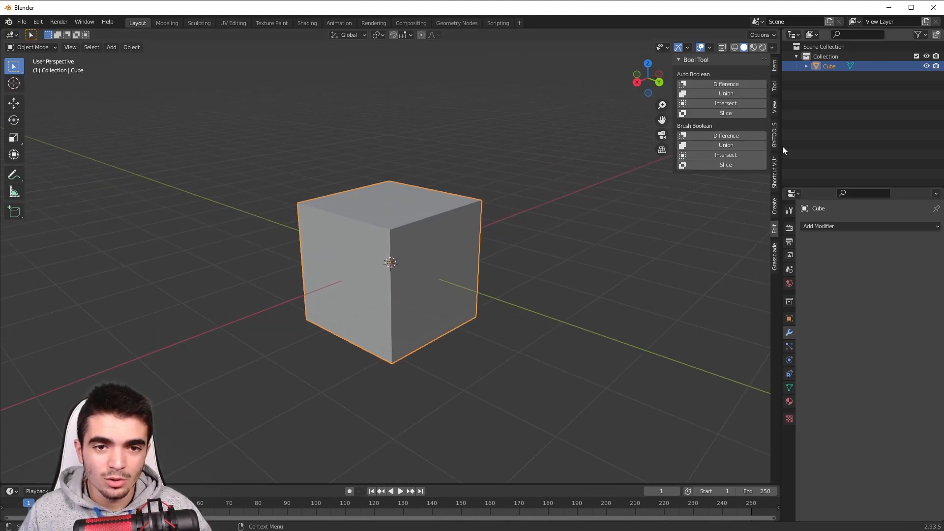
pyautogui.scroll(-3, 525, 169)
pyautogui.scroll(2, 485, 211)
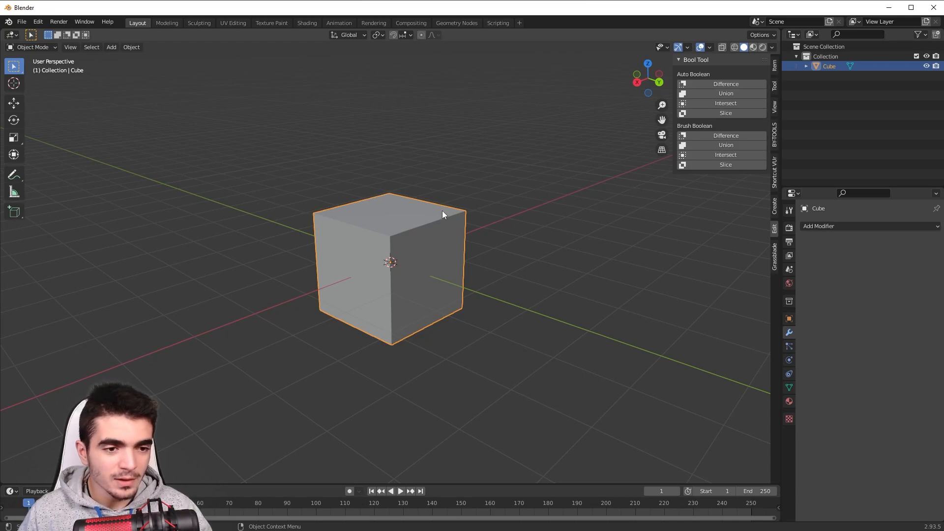
# Step: Add a cylinder mesh at the scene origin, inside the cube
pyautogui.hotkey('shift', 'a')
pyautogui.moveTo(441, 211)
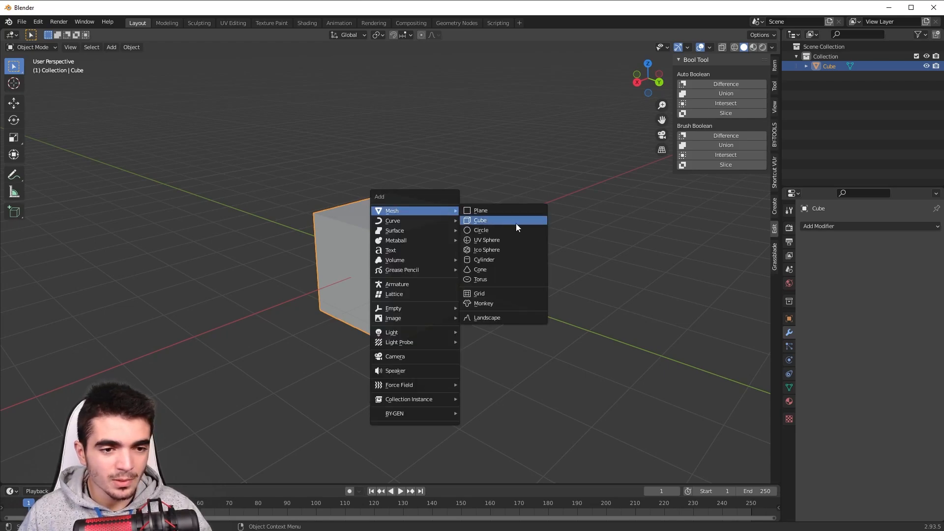
pyautogui.click(491, 259)
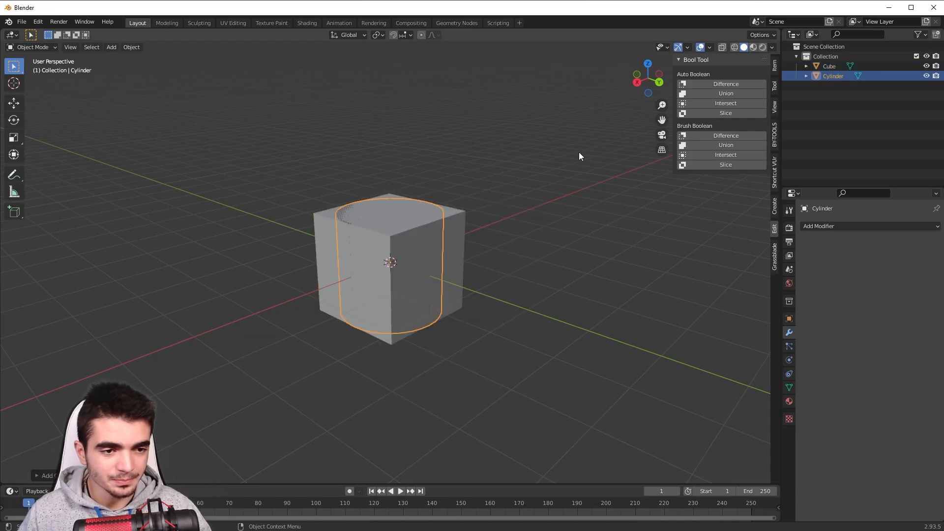
# Step: In Edit Mode, scale the cylinder down, stretch it along Z to protrude above and below the cube, and return to Object Mode
pyautogui.press('Tab')
pyautogui.press('s')
pyautogui.click(477, 207)
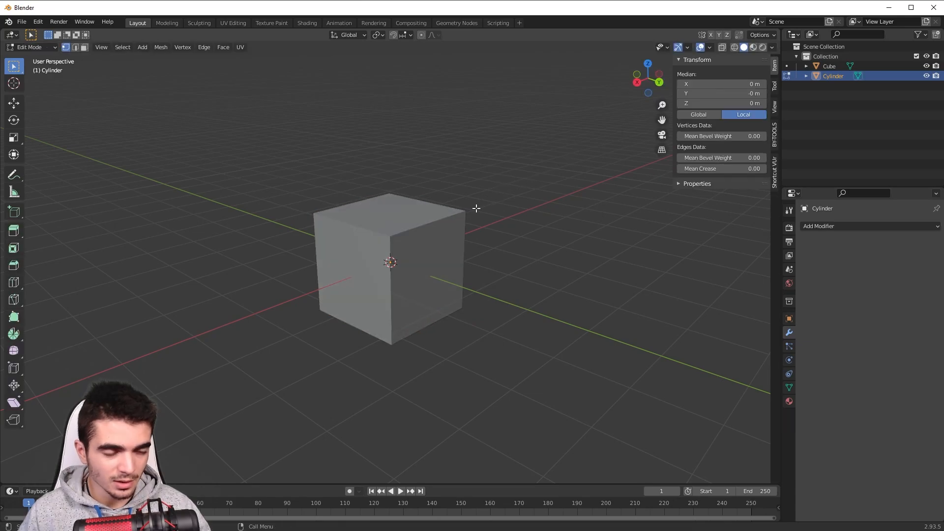
pyautogui.press('s')
pyautogui.press('z')
pyautogui.click(583, 127)
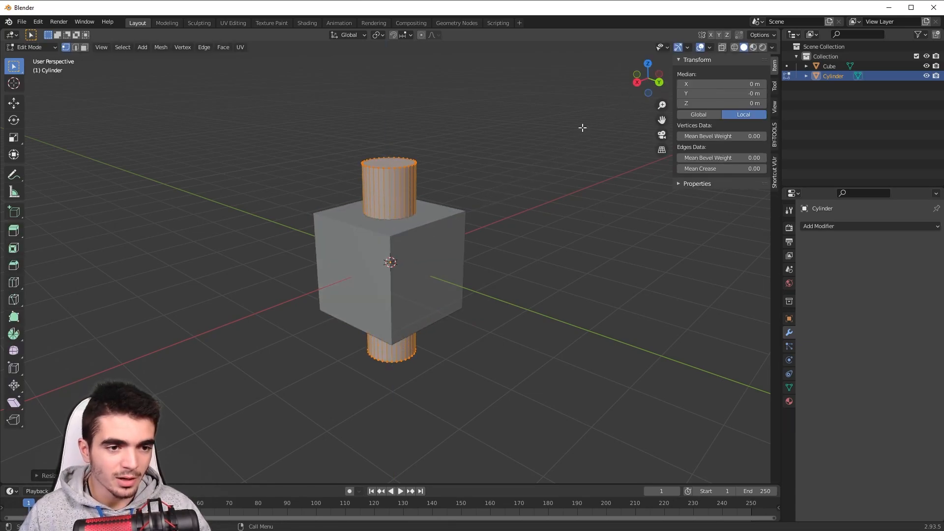
pyautogui.press('Tab')
pyautogui.moveTo(479, 195); pyautogui.dragTo(455, 204, button='middle')
pyautogui.scroll(2, 454, 203)
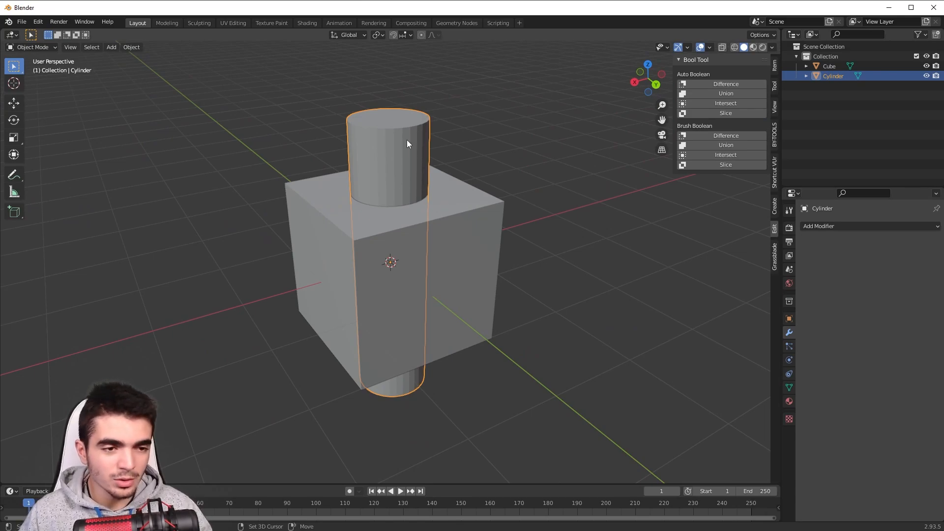
# Step: Subtract the cylinder from the cube with Bool Tool's Auto Boolean Difference and view the hole
pyautogui.keyDown('shift'); pyautogui.click(463, 205); pyautogui.keyUp('shift')
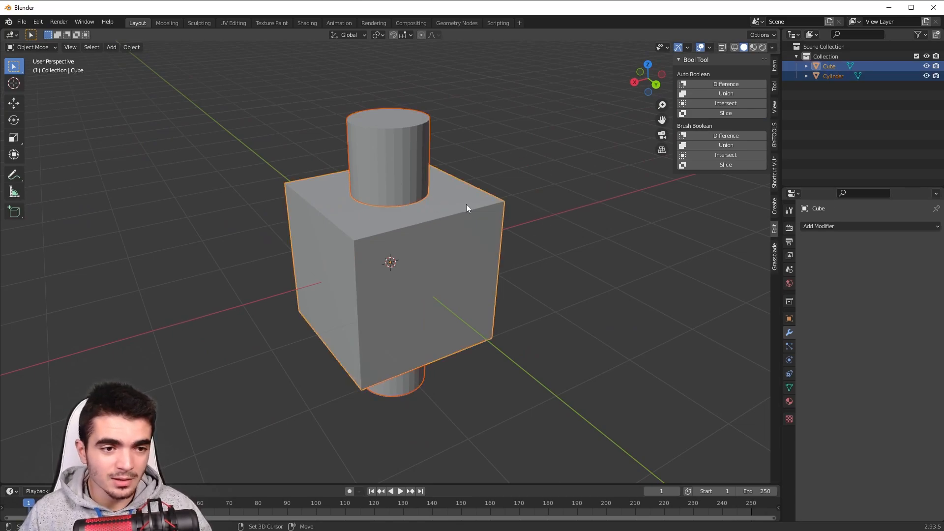
pyautogui.moveTo(466, 205); pyautogui.dragTo(525, 198, button='middle')
pyautogui.moveTo(502, 144); pyautogui.dragTo(502, 215, button='middle')
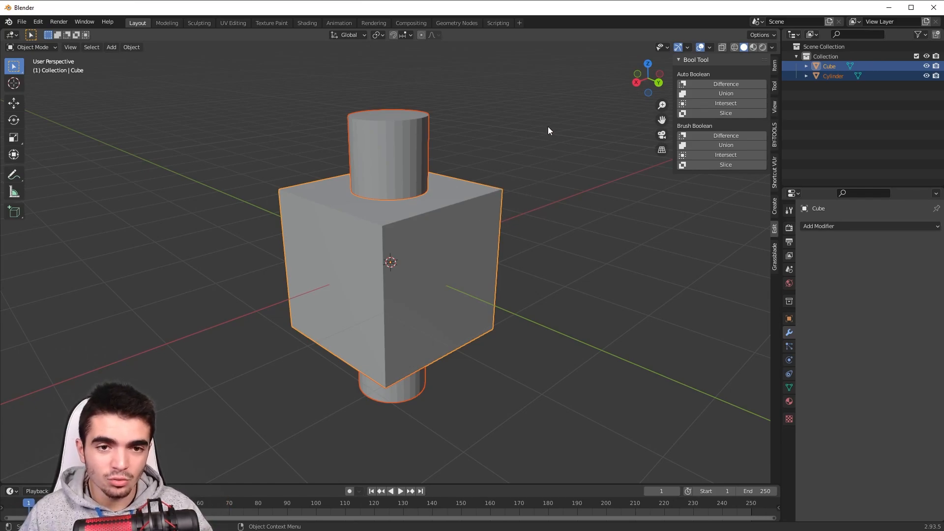
pyautogui.click(711, 84)
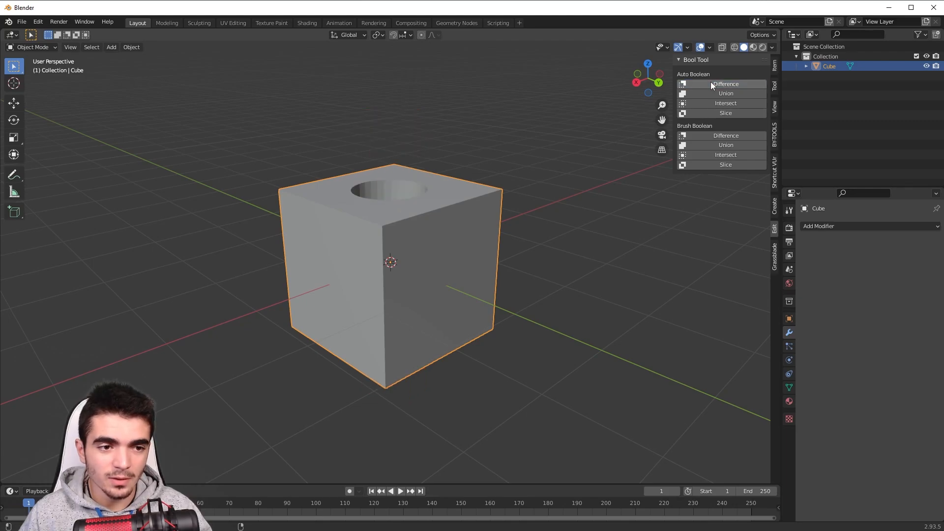
pyautogui.moveTo(391, 221); pyautogui.dragTo(287, 224, button='middle')
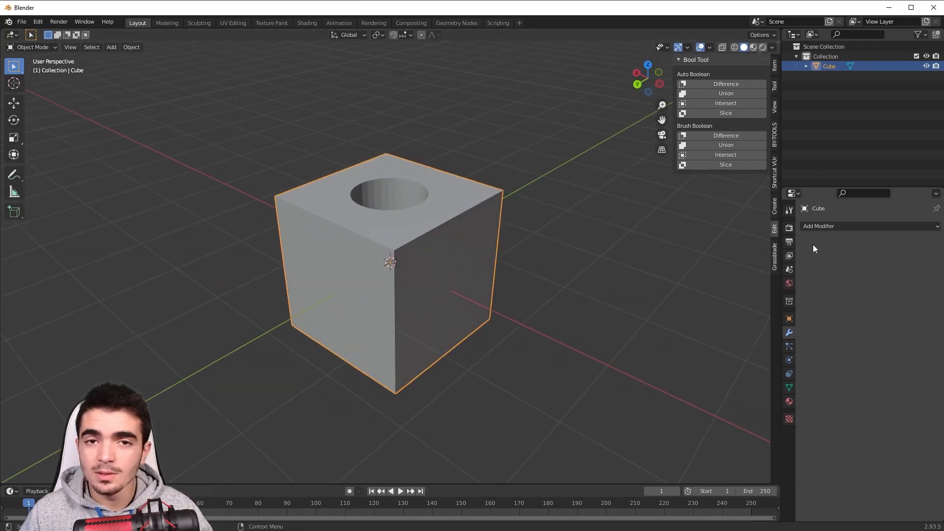
# Step: Undo the Auto Boolean Difference to restore the separate cylinder
pyautogui.click(845, 227)
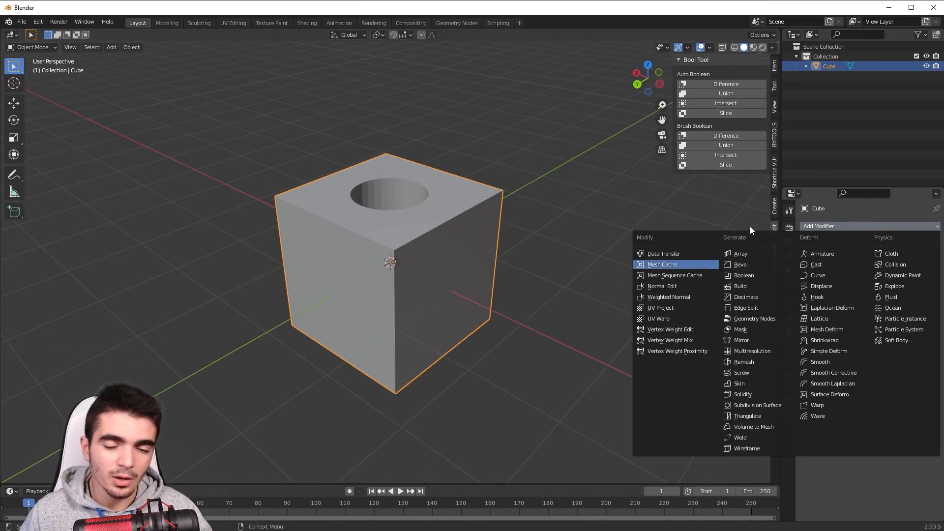
pyautogui.hotkey('ctrl', 'z')
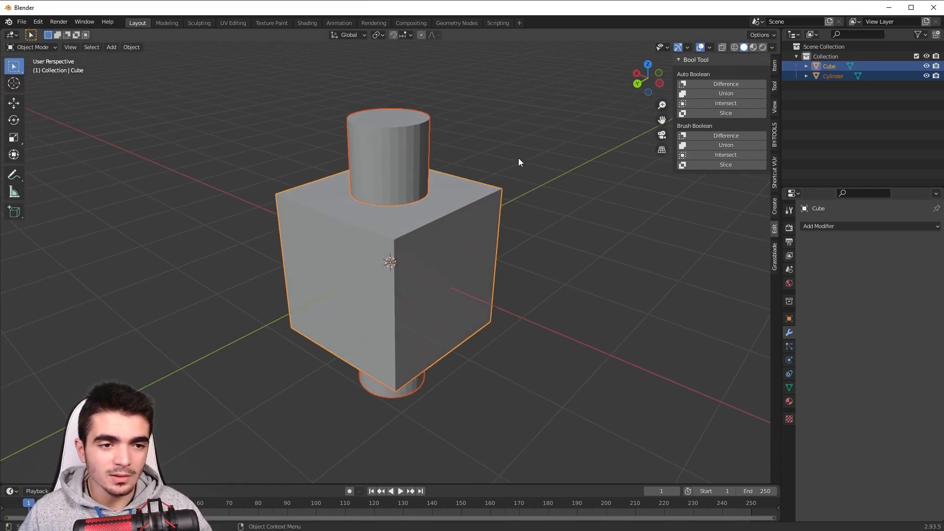
pyautogui.moveTo(521, 158); pyautogui.dragTo(515, 163, button='middle')
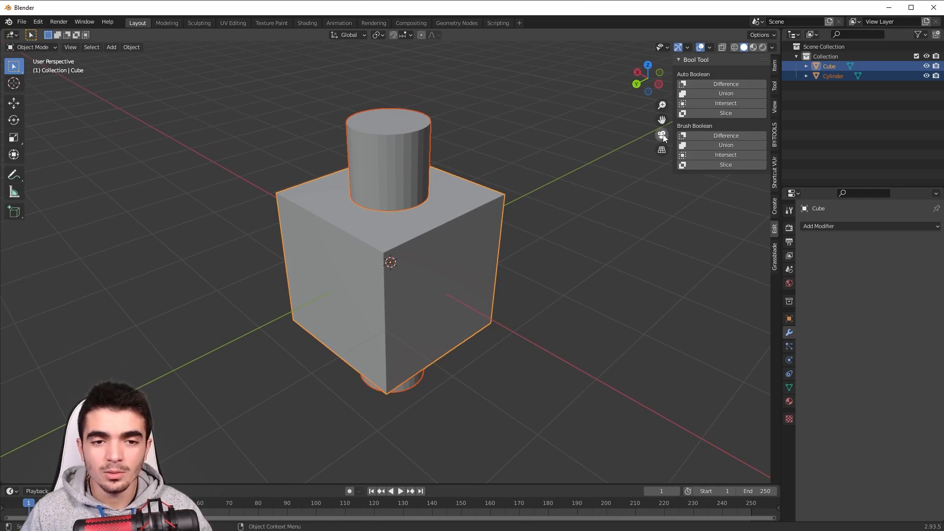
# Step: Apply Bool Tool's Brush Boolean Difference with the cylinder as brush on the cube, and select the cylinder brush
pyautogui.click(719, 137)
pyautogui.click(535, 119)
pyautogui.moveTo(524, 116)
pyautogui.mouseDown(button='middle')
pyautogui.moveTo(521, 78)
pyautogui.moveTo(477, 164)
pyautogui.moveTo(441, 123)
pyautogui.mouseUp(button='middle')
pyautogui.click(451, 158)
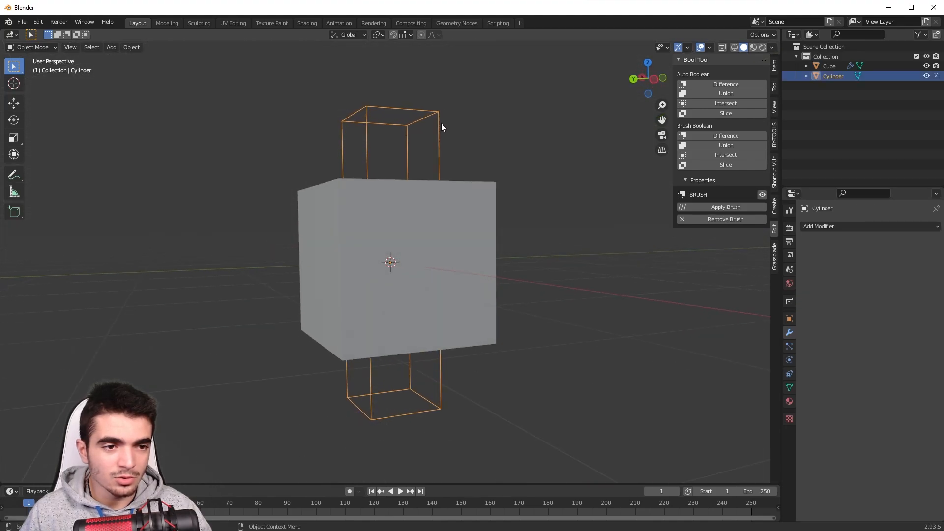
pyautogui.moveTo(379, 131)
pyautogui.mouseDown(button='middle')
pyautogui.moveTo(365, 136)
pyautogui.moveTo(367, 120)
pyautogui.mouseUp(button='middle')
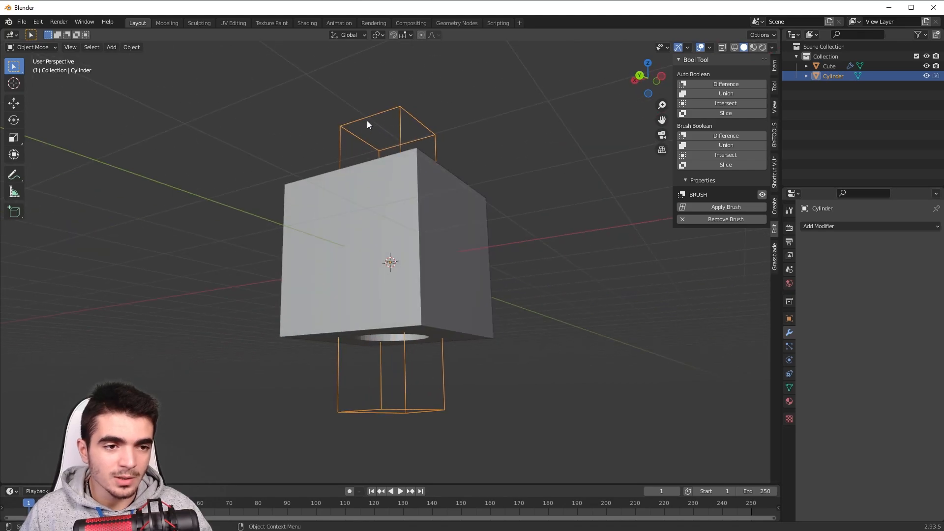
pyautogui.moveTo(447, 135)
pyautogui.mouseDown(button='middle')
pyautogui.moveTo(472, 95)
pyautogui.moveTo(320, 200)
pyautogui.moveTo(320, 224)
pyautogui.moveTo(442, 191)
pyautogui.moveTo(435, 149)
pyautogui.mouseUp(button='middle')
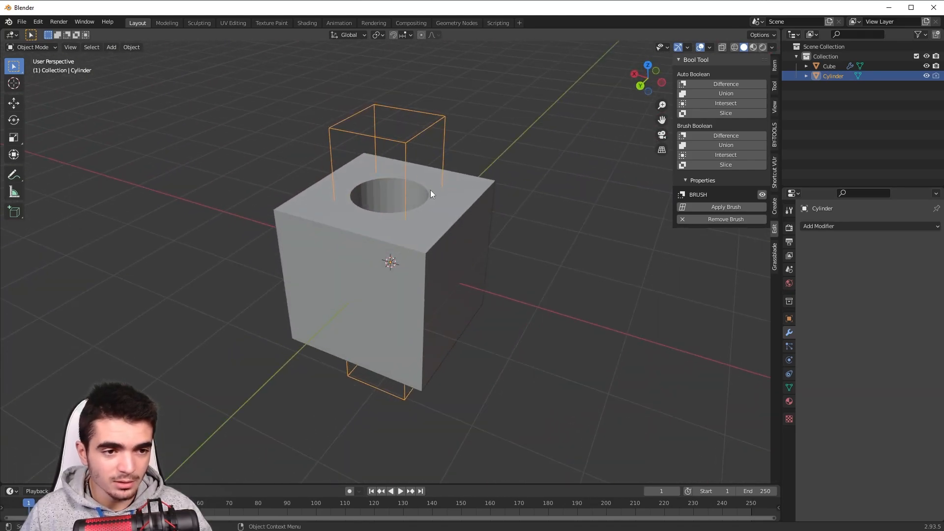
pyautogui.scroll(1, 449, 180)
pyautogui.click(524, 134)
pyautogui.click(456, 111)
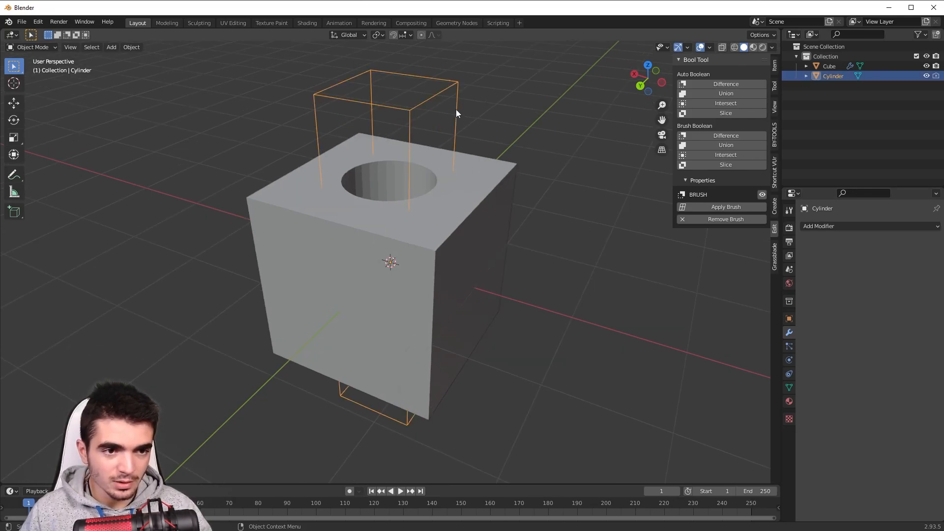
# Step: Move the cylinder brush from the middle of the cube to one of its vertical corners to cut a notch there
pyautogui.press('g')
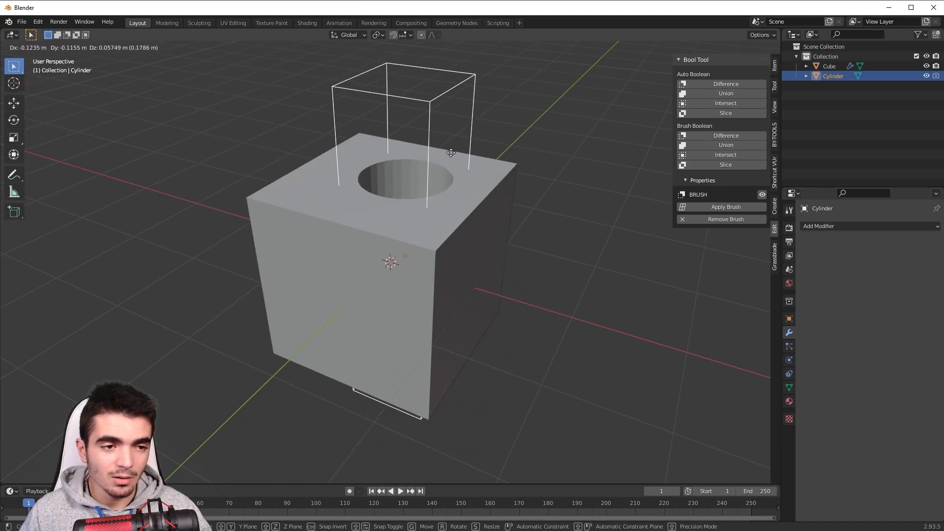
pyautogui.click(450, 189)
pyautogui.moveTo(449, 189); pyautogui.dragTo(385, 202, button='middle')
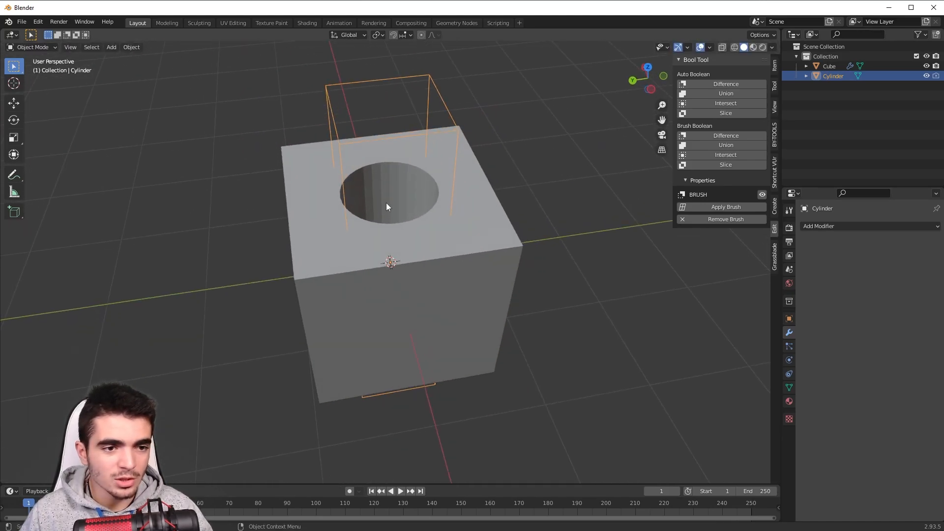
pyautogui.press('g')
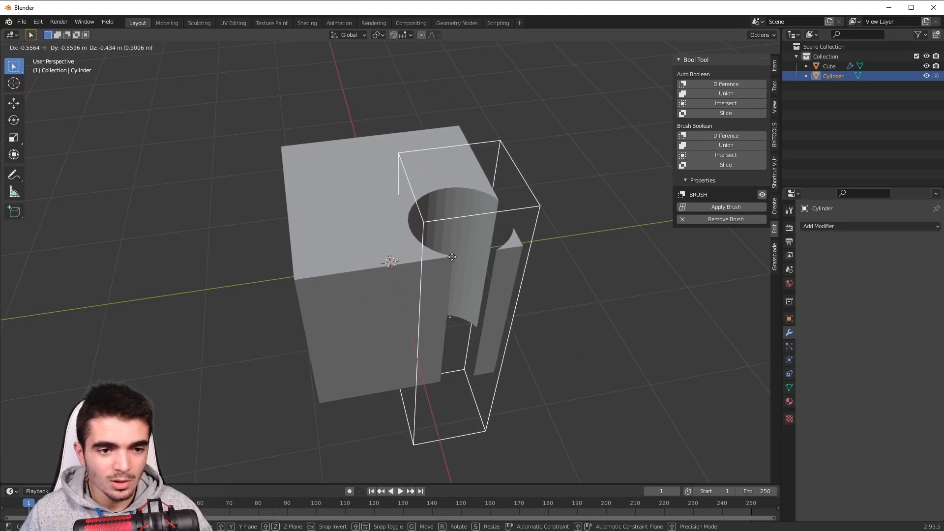
pyautogui.click(462, 267)
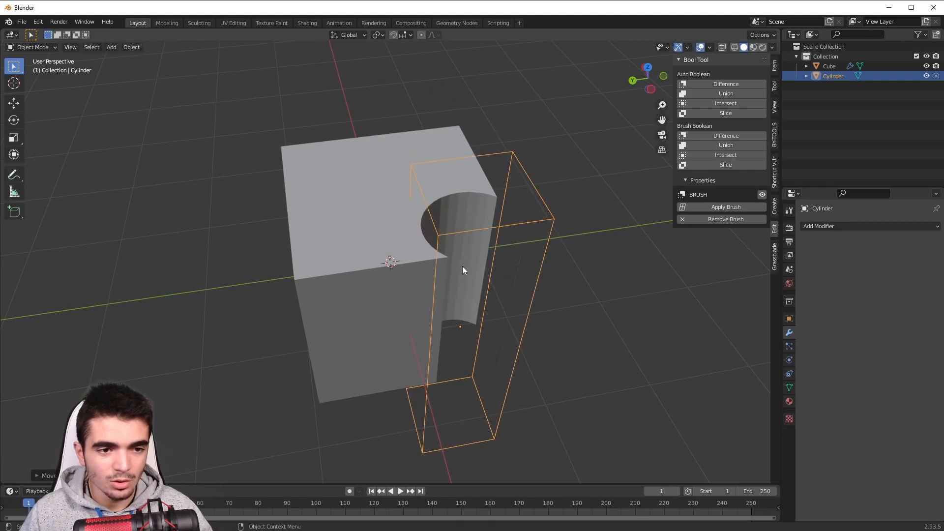
pyautogui.moveTo(462, 267); pyautogui.dragTo(462, 231, button='middle')
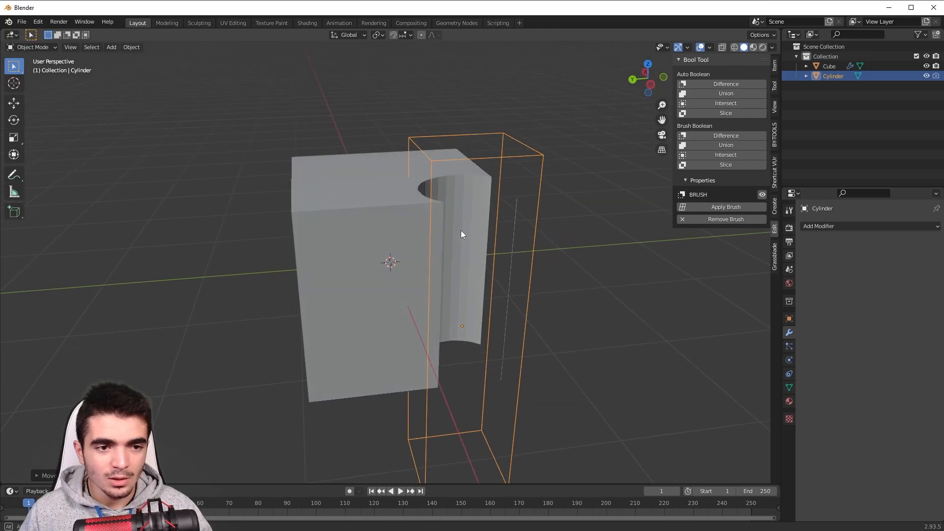
# Step: Apply the cylinder brush to the cube and move the cylinder clear of the cut
pyautogui.click(722, 208)
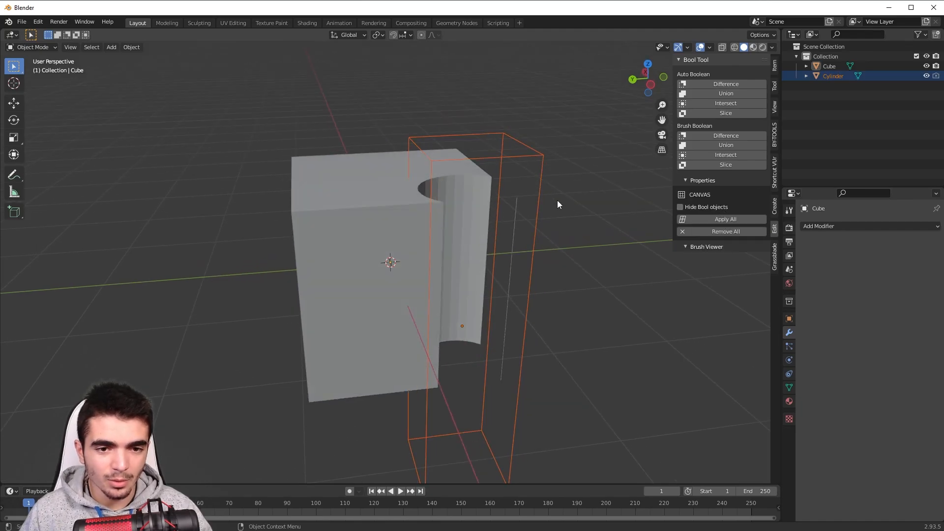
pyautogui.press('g')
pyautogui.moveTo(556, 200)
pyautogui.mouseDown(button='middle')
pyautogui.moveTo(519, 207)
pyautogui.moveTo(426, 190)
pyautogui.moveTo(408, 131)
pyautogui.moveTo(449, 202)
pyautogui.moveTo(390, 217)
pyautogui.moveTo(436, 177)
pyautogui.mouseUp(button='middle')
pyautogui.click(612, 149)
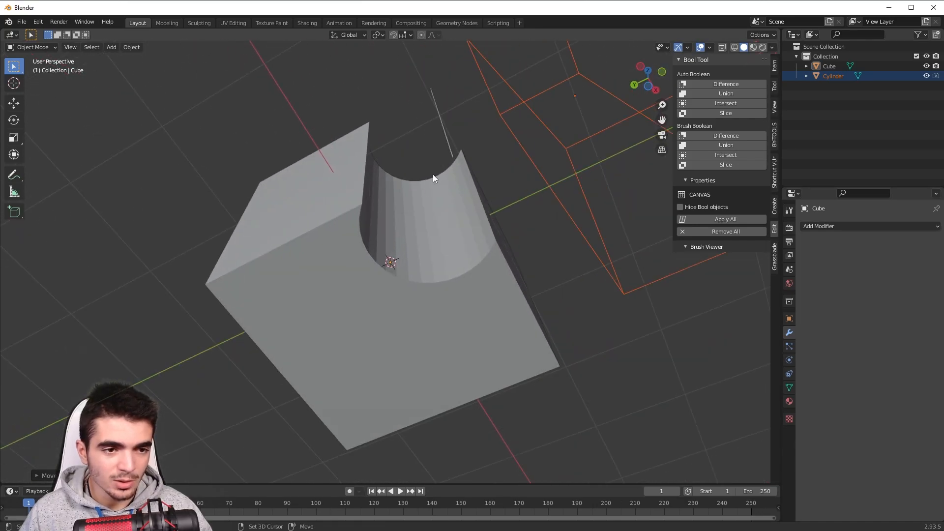
# Step: Inspect the notch cut into the cube and delete the cylinder
pyautogui.scroll(3, 411, 216)
pyautogui.moveTo(411, 217); pyautogui.dragTo(447, 124, button='middle')
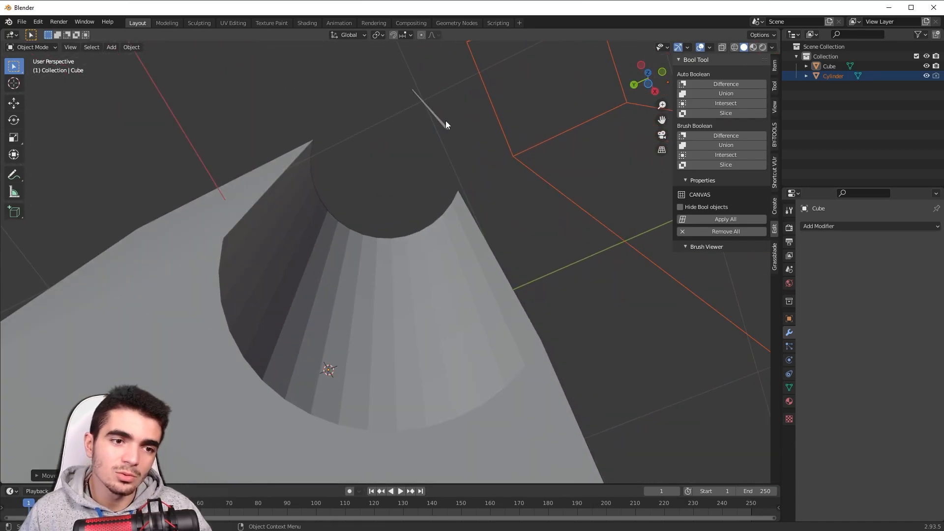
pyautogui.scroll(-5, 442, 155)
pyautogui.moveTo(449, 184); pyautogui.dragTo(540, 256, button='middle')
pyautogui.press('Delete')
# Step: Add a second cube mesh and move it up and aside so it overlaps a corner of the notched cube
pyautogui.hotkey('shift', 'a')
pyautogui.click(546, 265)
pyautogui.press('g')
pyautogui.click(427, 199)
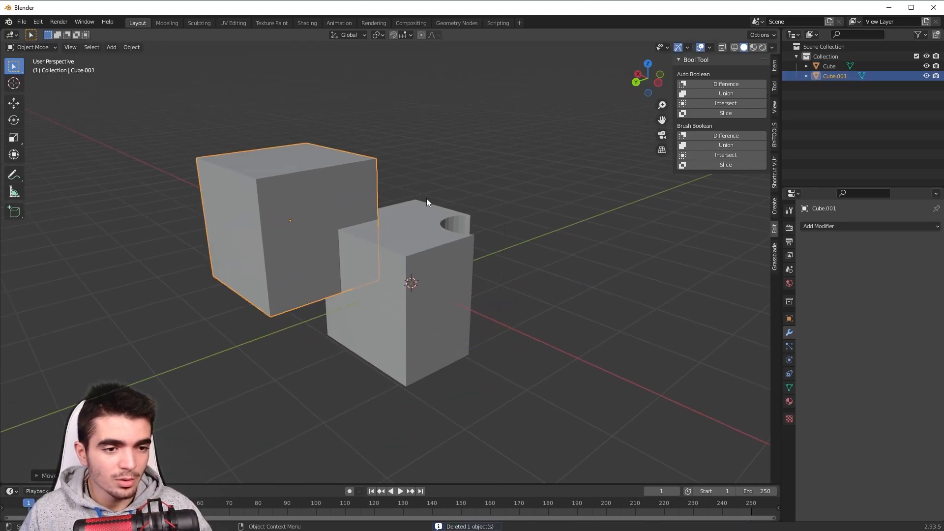
# Step: Subtract the new cube from the notched cube with Brush Boolean Difference and select the new cube brush
pyautogui.scroll(1, 418, 210)
pyautogui.keyDown('shift'); pyautogui.click(418, 209); pyautogui.keyUp('shift')
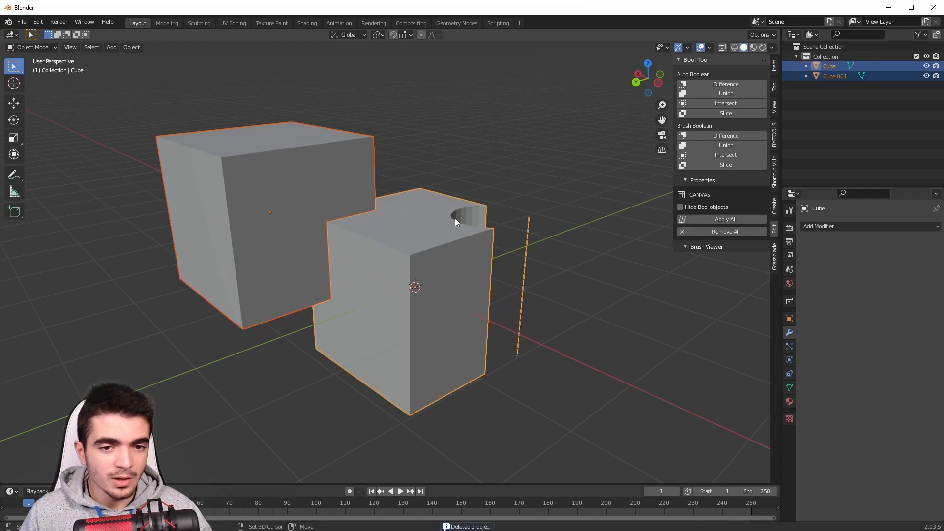
pyautogui.click(713, 137)
pyautogui.moveTo(402, 187)
pyautogui.mouseDown(button='middle')
pyautogui.moveTo(278, 156)
pyautogui.moveTo(364, 178)
pyautogui.moveTo(551, 195)
pyautogui.mouseUp(button='middle')
pyautogui.click(294, 132)
# Step: Reposition the cube brush several times to change its cut, leaving it over an upper corner of the notched cube
pyautogui.press('g')
pyautogui.click(263, 171)
pyautogui.press('g')
pyautogui.click(453, 177)
pyautogui.press('g')
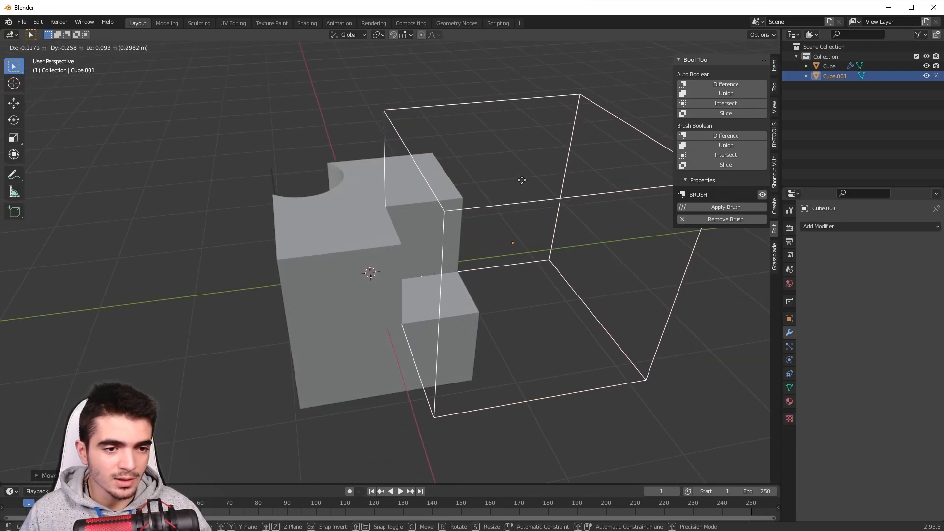
pyautogui.click(536, 193)
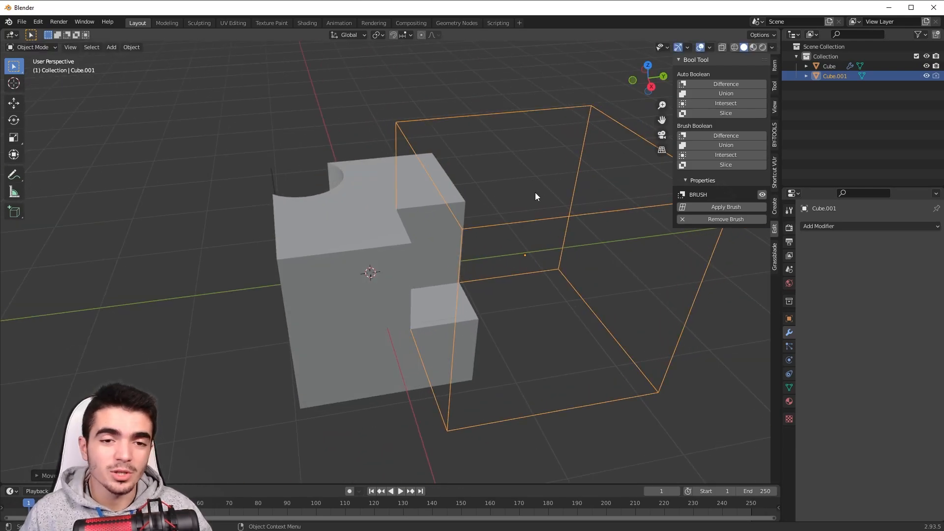
pyautogui.moveTo(516, 195)
pyautogui.mouseDown(button='middle')
pyautogui.moveTo(480, 189)
pyautogui.moveTo(615, 187)
pyautogui.mouseUp(button='middle')
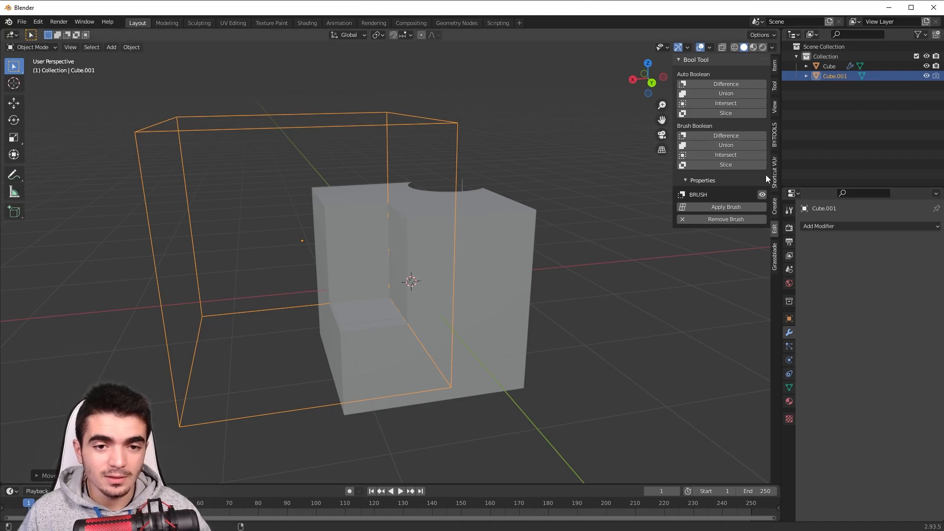
pyautogui.click(722, 166)
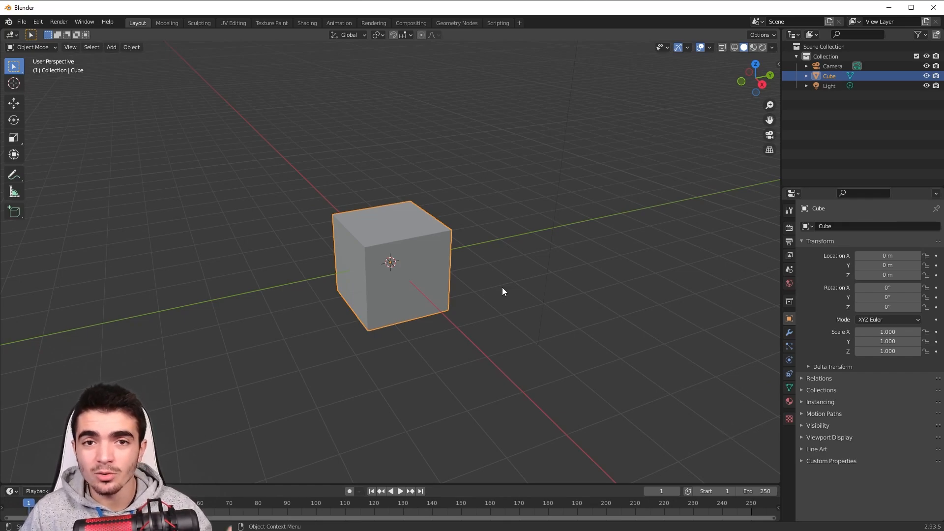
pyautogui.scroll(4, 533, 289)
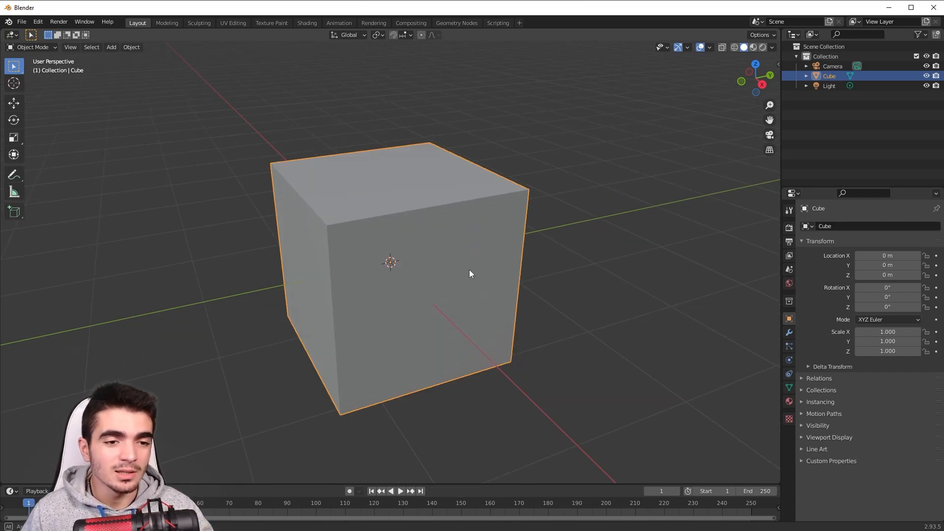
pyautogui.moveTo(468, 270); pyautogui.dragTo(407, 167, button='middle')
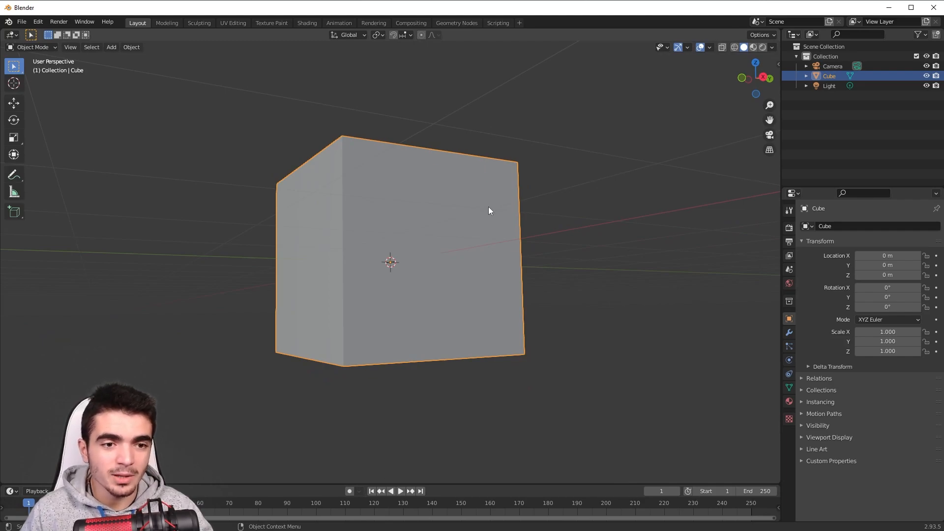
pyautogui.scroll(-2, 468, 285)
pyautogui.moveTo(468, 264); pyautogui.dragTo(477, 298, button='middle')
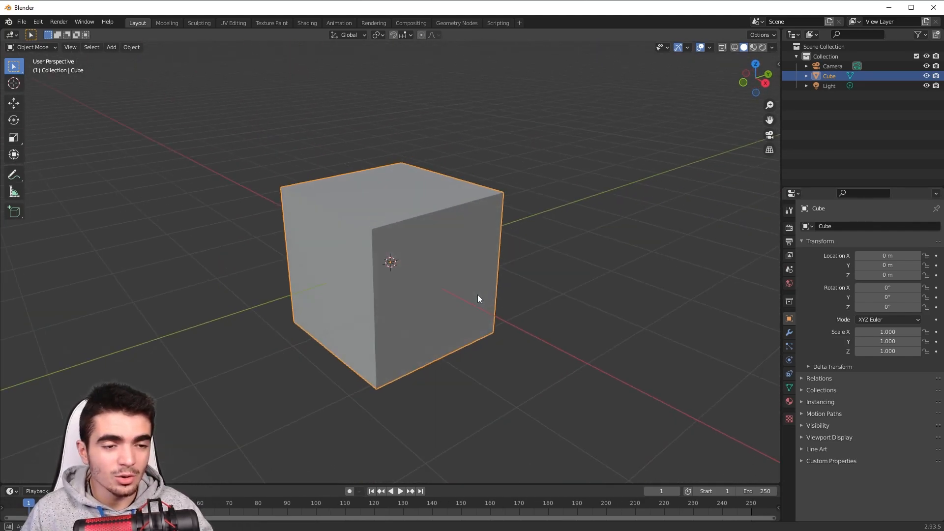
# Step: Search the add-ons in the preferences for "loop", enable Mesh: LoopTools, and close the preferences
pyautogui.click(38, 21)
pyautogui.click(55, 138)
pyautogui.click(274, 56)
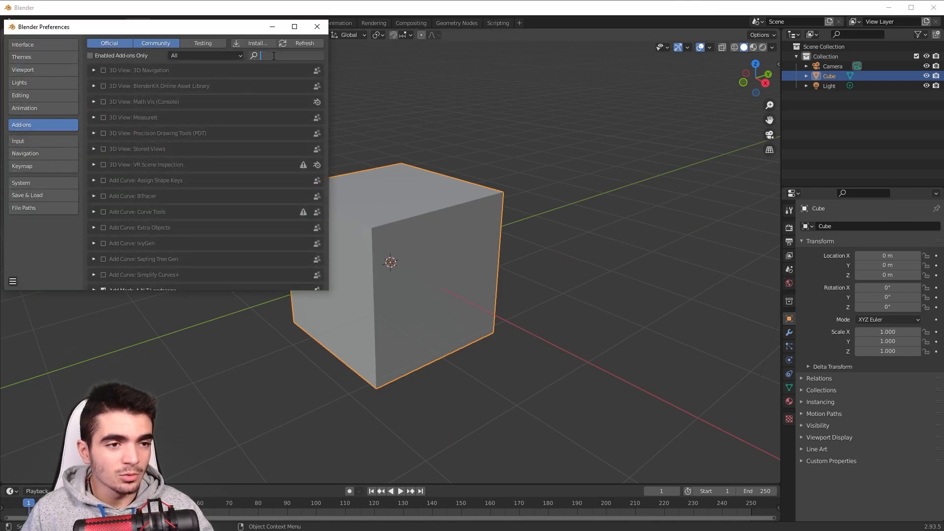
pyautogui.write('loop')
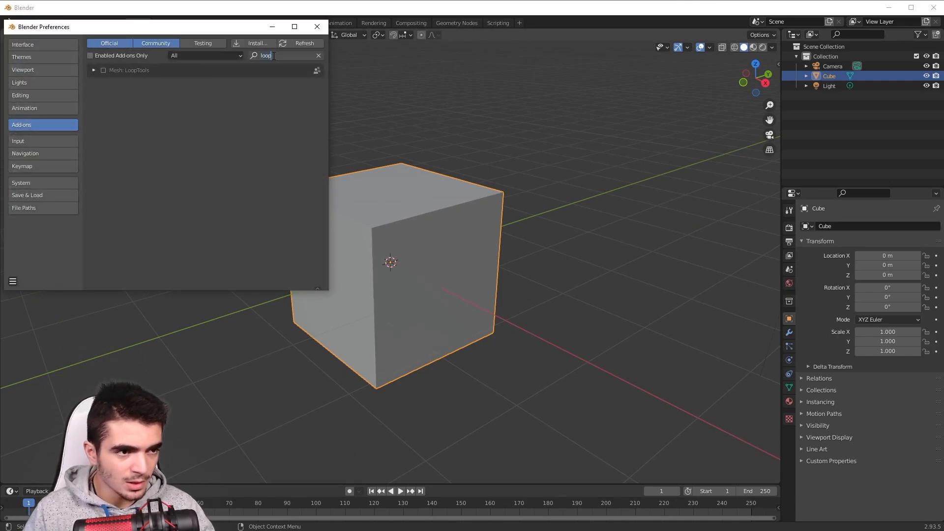
pyautogui.press('Return')
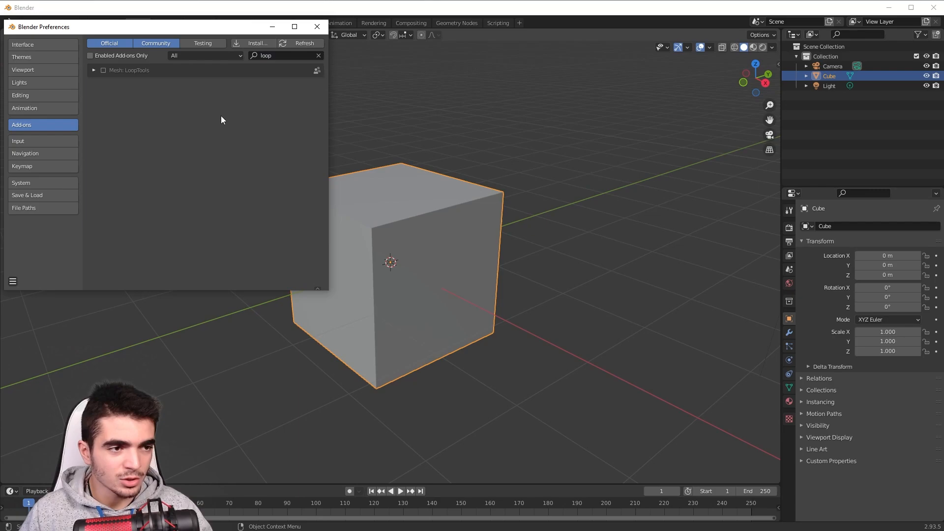
pyautogui.click(104, 71)
pyautogui.click(319, 27)
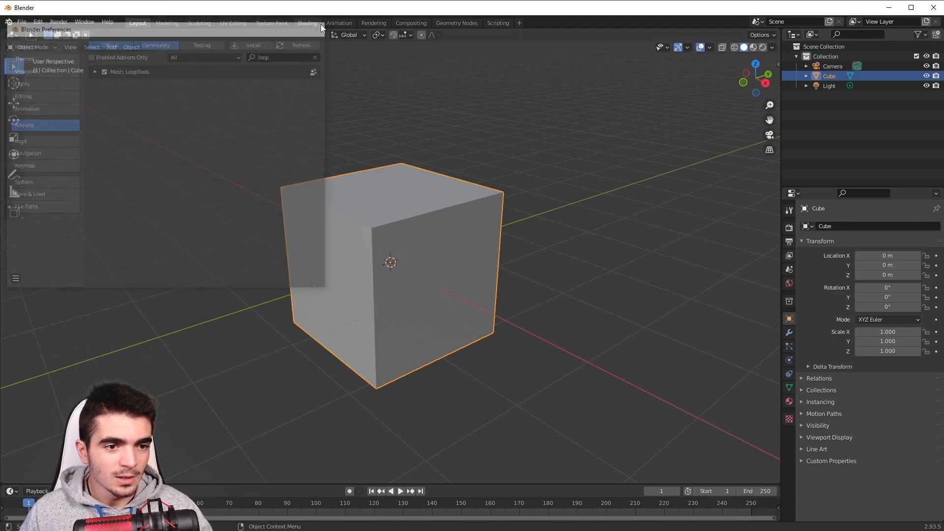
pyautogui.moveTo(339, 99); pyautogui.dragTo(359, 164, button='middle')
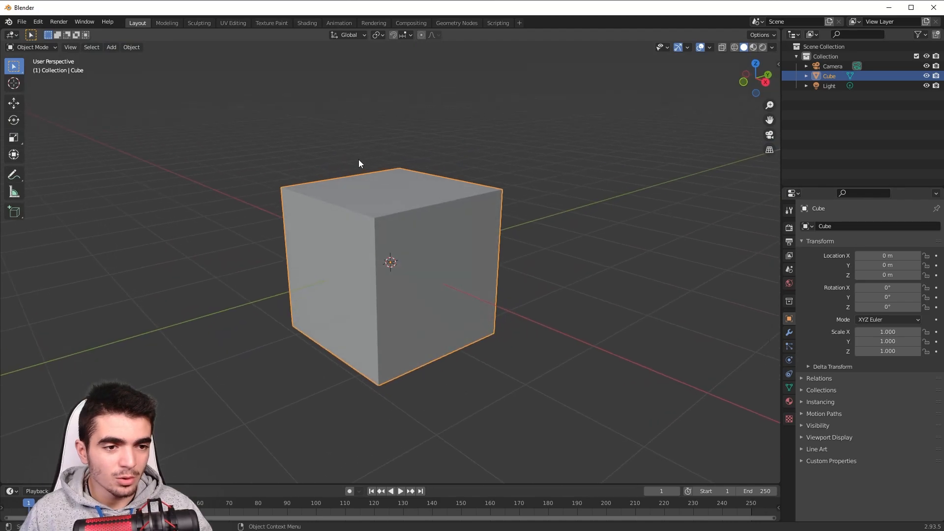
# Step: Enter Edit Mode on the cube and subdivide the whole mesh three times
pyautogui.click(30, 47)
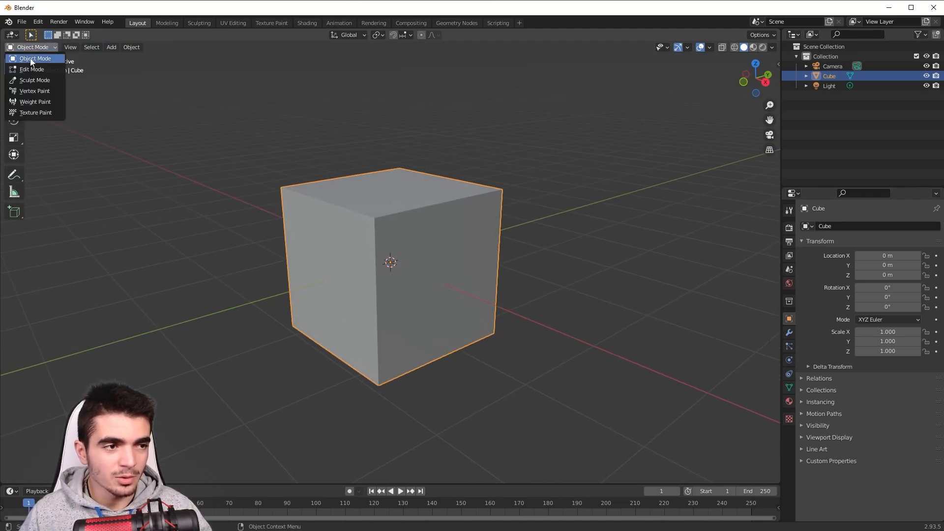
pyautogui.click(30, 70)
pyautogui.rightClick(429, 195)
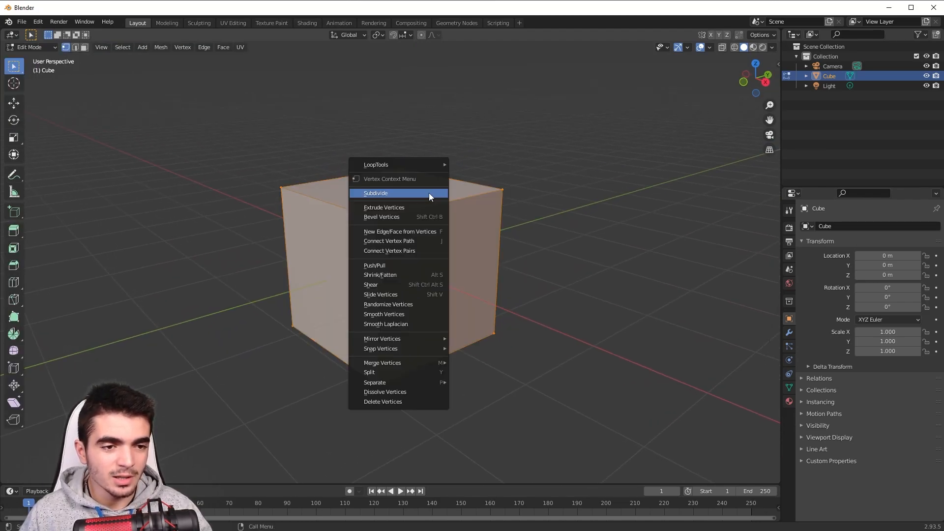
pyautogui.click(429, 195)
pyautogui.rightClick(429, 194)
pyautogui.click(430, 195)
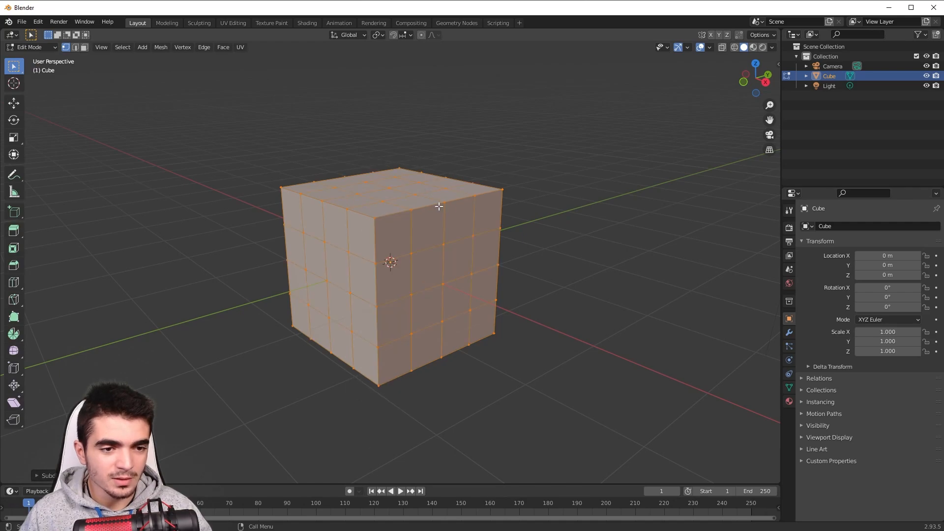
pyautogui.moveTo(438, 206); pyautogui.dragTo(400, 191, button='middle')
pyautogui.rightClick(409, 203)
pyautogui.click(408, 203)
pyautogui.press('Tab')
pyautogui.press('Tab')
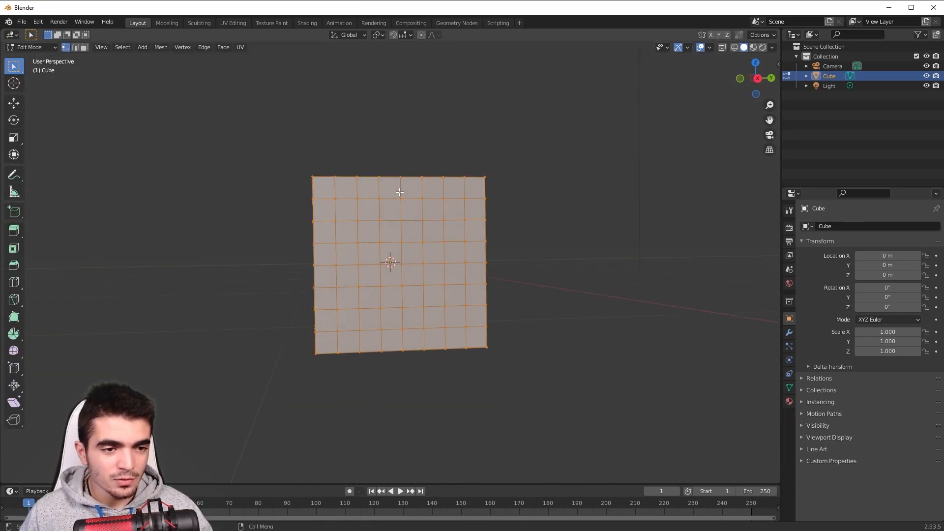
# Step: Deselect everything and select a square loop of vertices around the middle of the cube's +X face in right view
pyautogui.hotkey('alt', 'a')
pyautogui.moveTo(365, 223); pyautogui.dragTo(420, 203, button='middle')
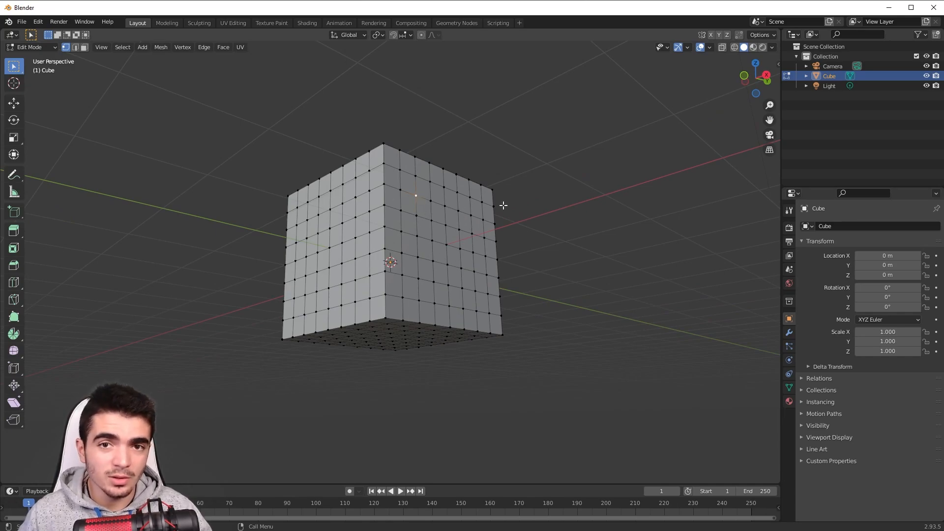
pyautogui.scroll(2, 424, 211)
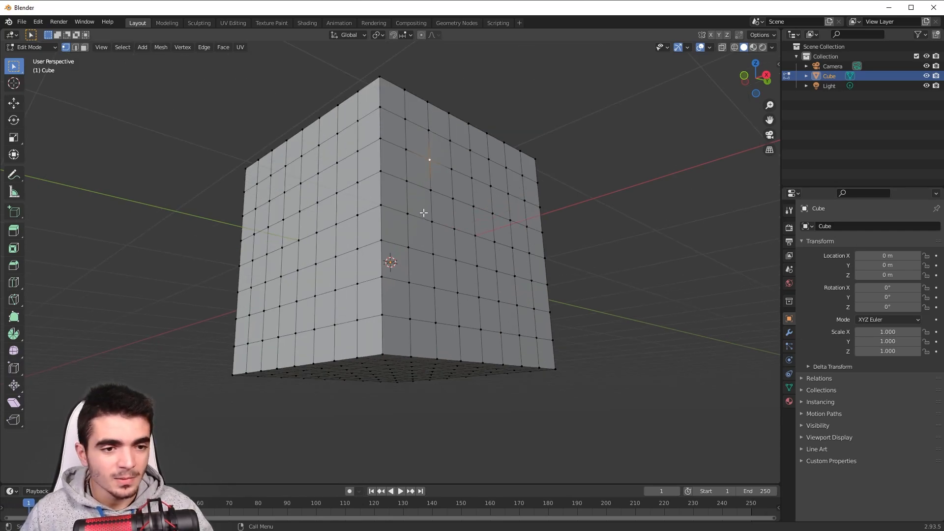
pyautogui.moveTo(423, 211); pyautogui.dragTo(416, 217, button='middle')
pyautogui.press('KP_1')
pyautogui.press('KP_3')
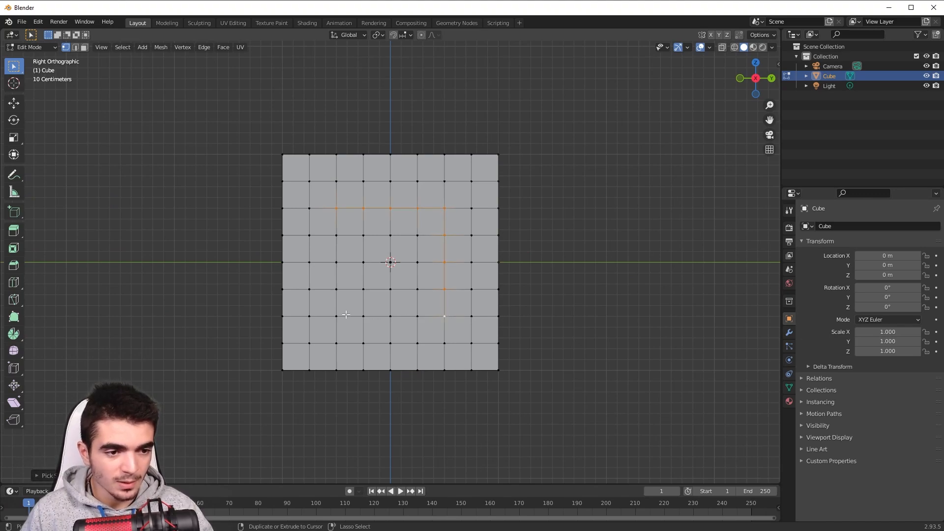
pyautogui.keyDown('ctrl'); pyautogui.click(338, 310); pyautogui.keyUp('ctrl')
pyautogui.keyDown('ctrl'); pyautogui.click(338, 209); pyautogui.keyUp('ctrl')
# Step: Try extruding the square vertex loop outward along the global X axis, then undo the extrusion
pyautogui.moveTo(341, 209); pyautogui.dragTo(389, 222, button='middle')
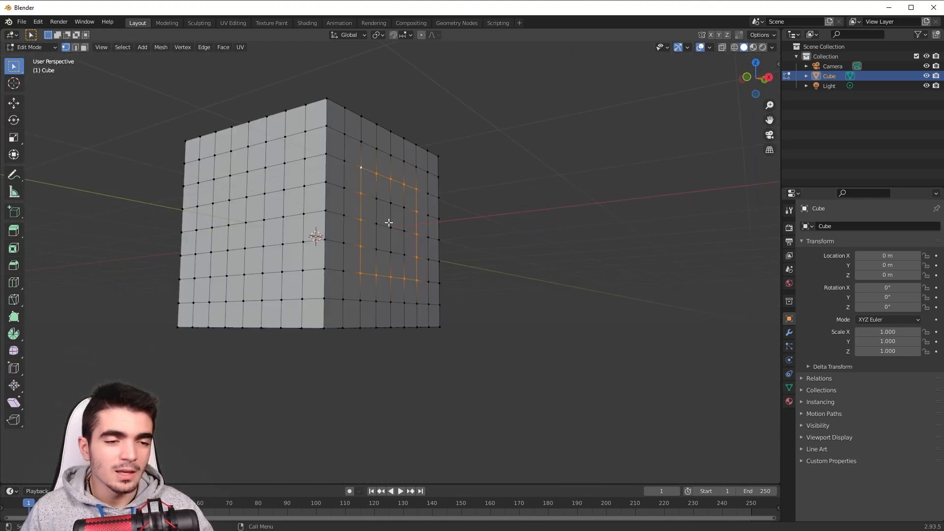
pyautogui.press('e')
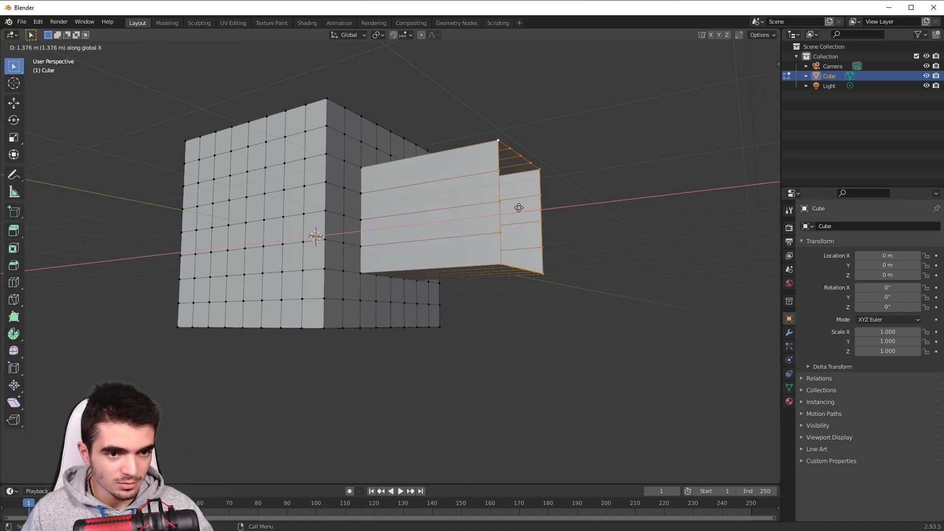
pyautogui.click(521, 207)
pyautogui.moveTo(521, 206); pyautogui.dragTo(472, 207, button='middle')
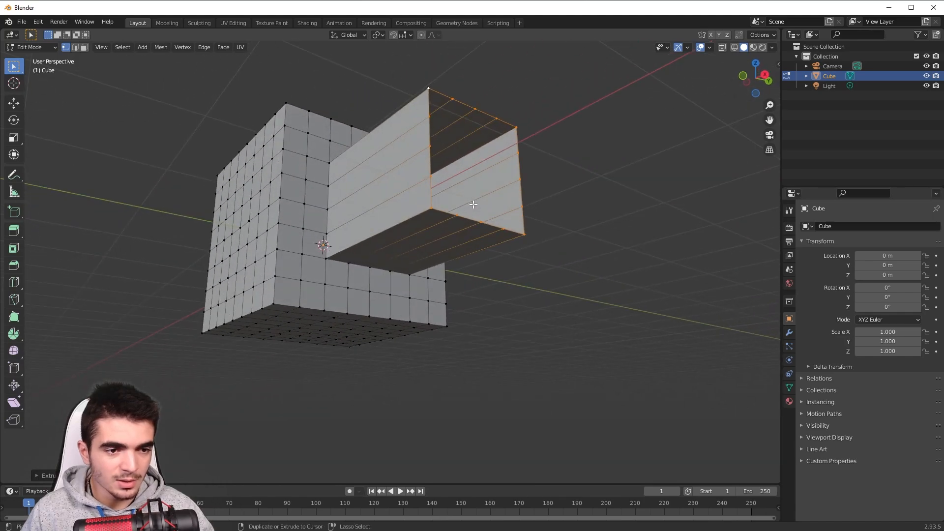
pyautogui.hotkey('ctrl', 'z')
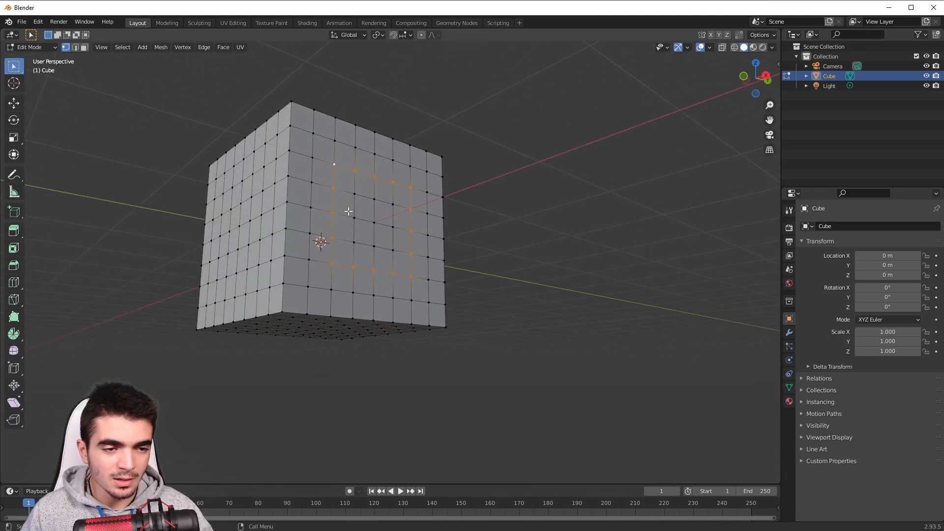
# Step: Reshape the selected square vertex loop into a circle with the LoopTools Circle operation
pyautogui.moveTo(349, 211); pyautogui.dragTo(365, 209, button='middle')
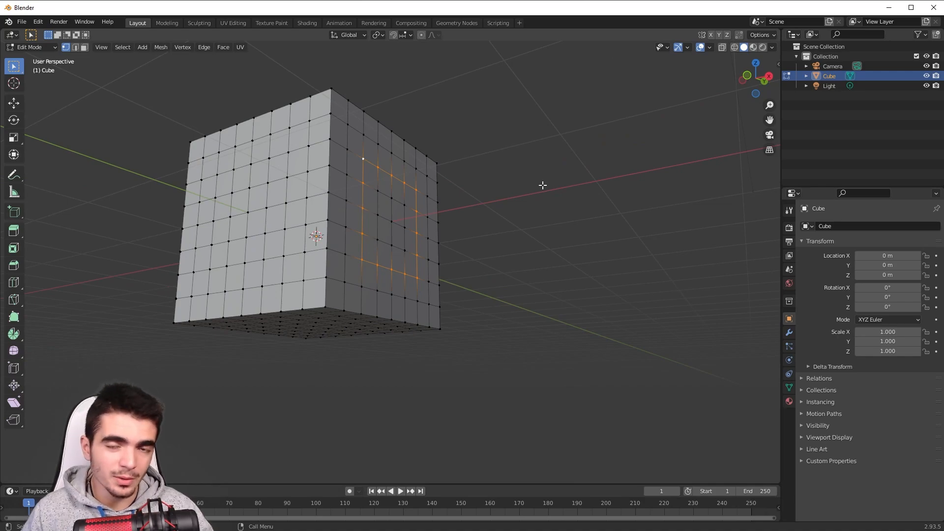
pyautogui.moveTo(412, 176); pyautogui.dragTo(442, 197, button='middle')
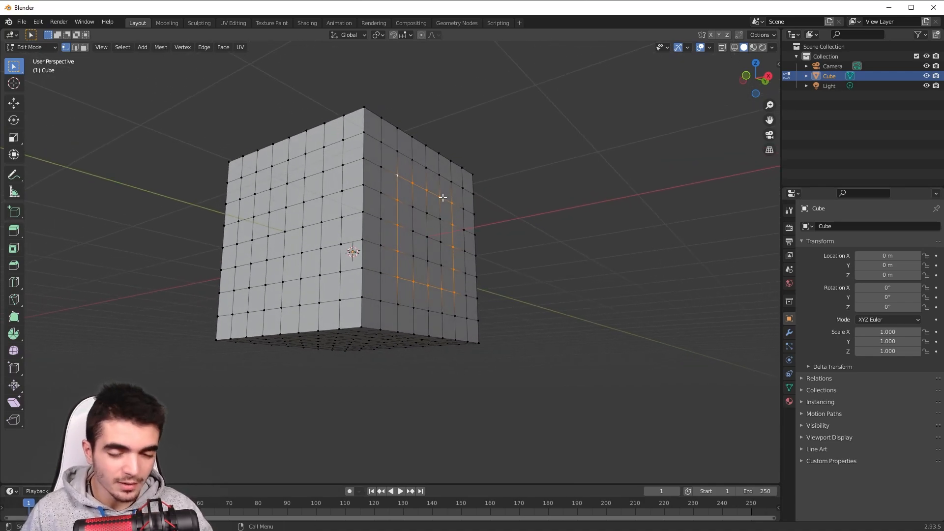
pyautogui.press('n')
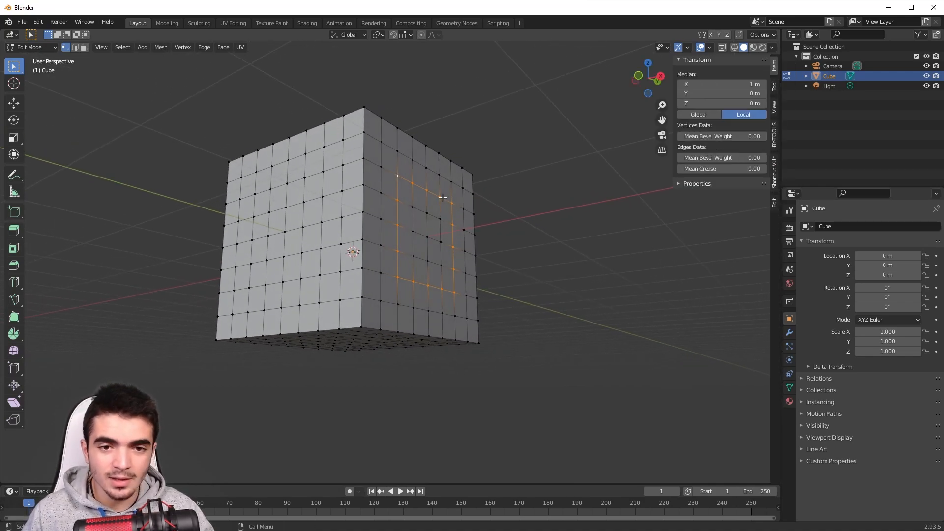
pyautogui.click(774, 202)
pyautogui.click(680, 62)
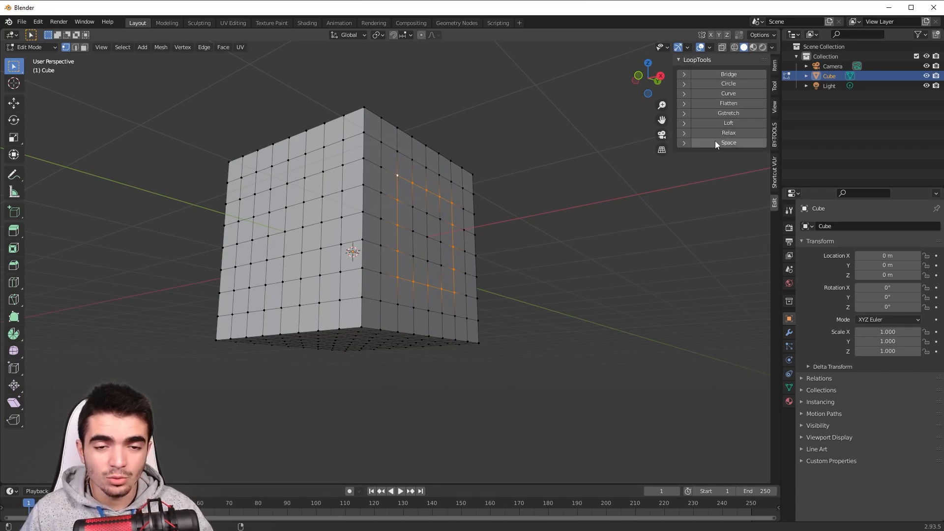
pyautogui.click(719, 83)
pyautogui.moveTo(467, 208); pyautogui.dragTo(313, 185, button='middle')
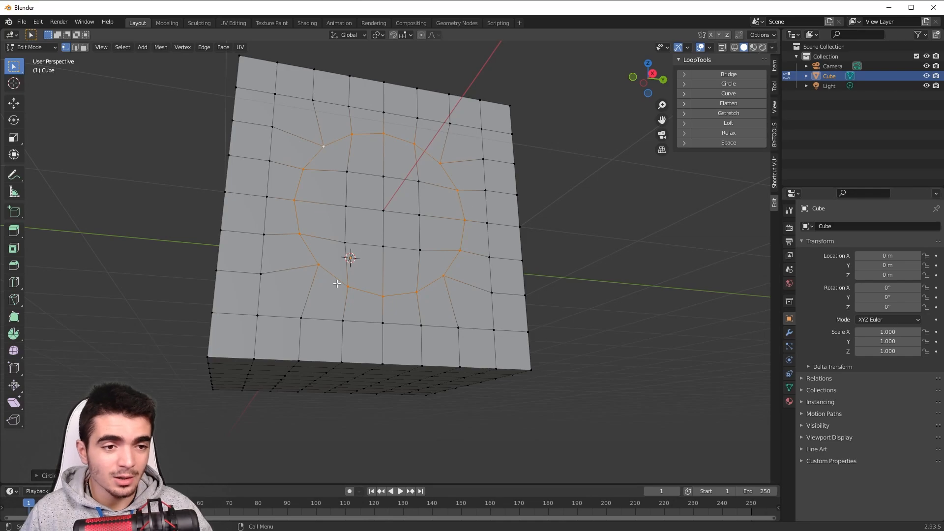
# Step: Extrude the circular loop slightly outward along X and fill it with a face to form a shallow disc
pyautogui.scroll(-2, 342, 130)
pyautogui.moveTo(342, 130); pyautogui.dragTo(391, 138, button='middle')
pyautogui.press('e')
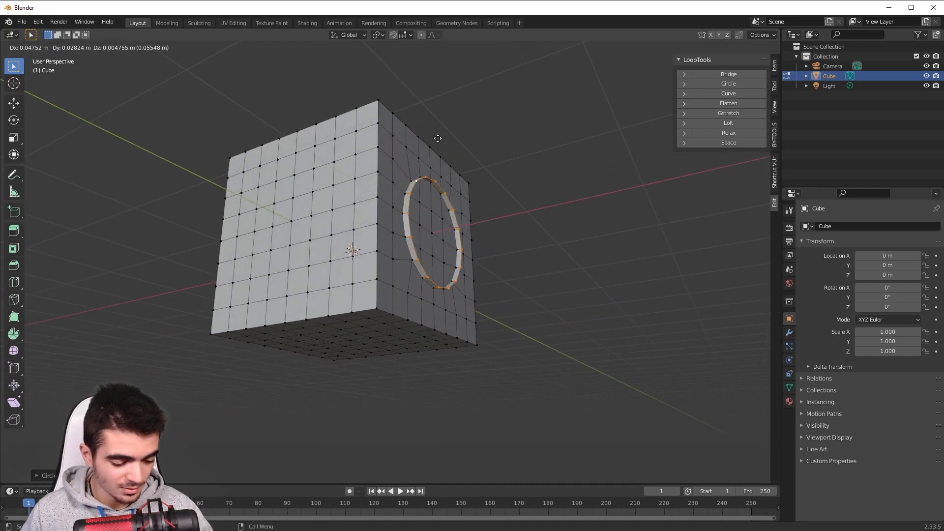
pyautogui.press('x')
pyautogui.click(436, 138)
pyautogui.press('f')
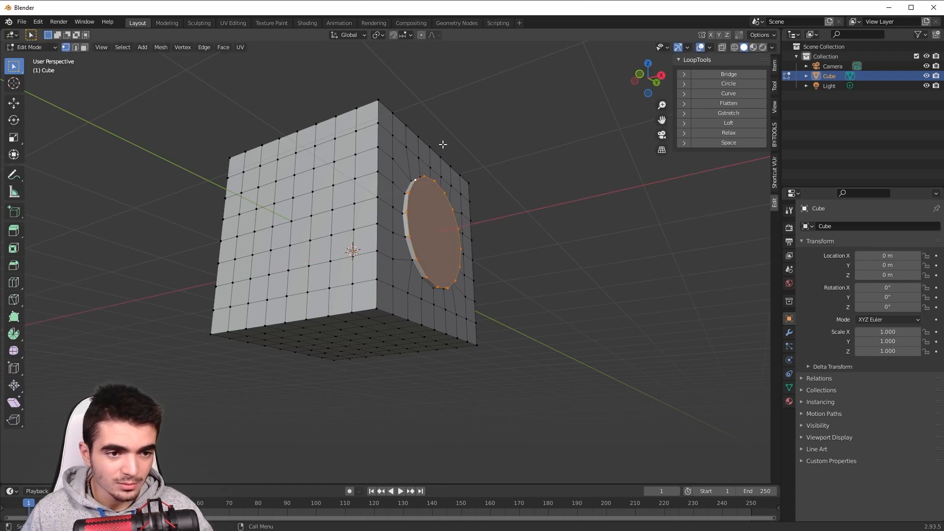
pyautogui.moveTo(443, 144); pyautogui.dragTo(331, 137, button='middle')
pyautogui.moveTo(338, 179); pyautogui.dragTo(429, 181, button='middle')
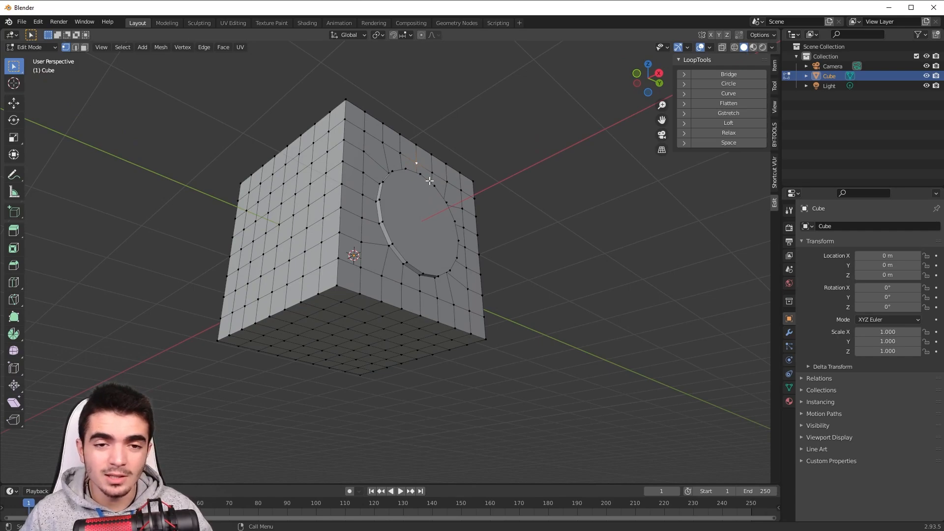
# Step: Enable proportional editing and raise a central vertex of the cube's top about 0.75 m along Z to form a bump
pyautogui.moveTo(375, 201); pyautogui.dragTo(374, 223, button='middle')
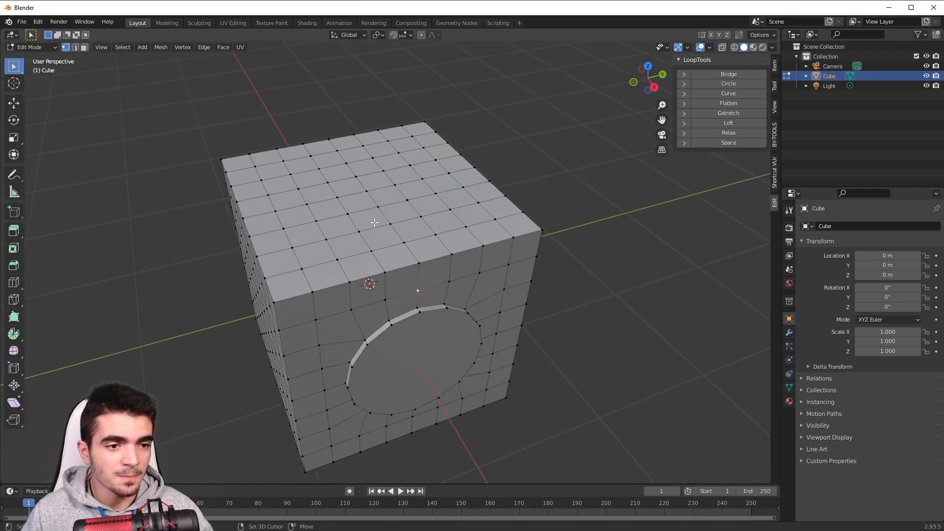
pyautogui.click(368, 189)
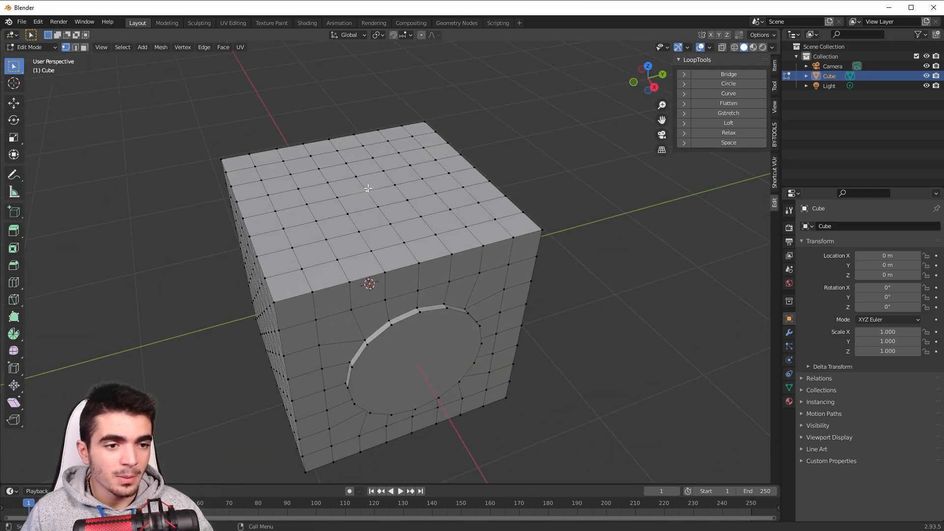
pyautogui.click(422, 35)
pyautogui.moveTo(394, 165); pyautogui.dragTo(410, 168, button='middle')
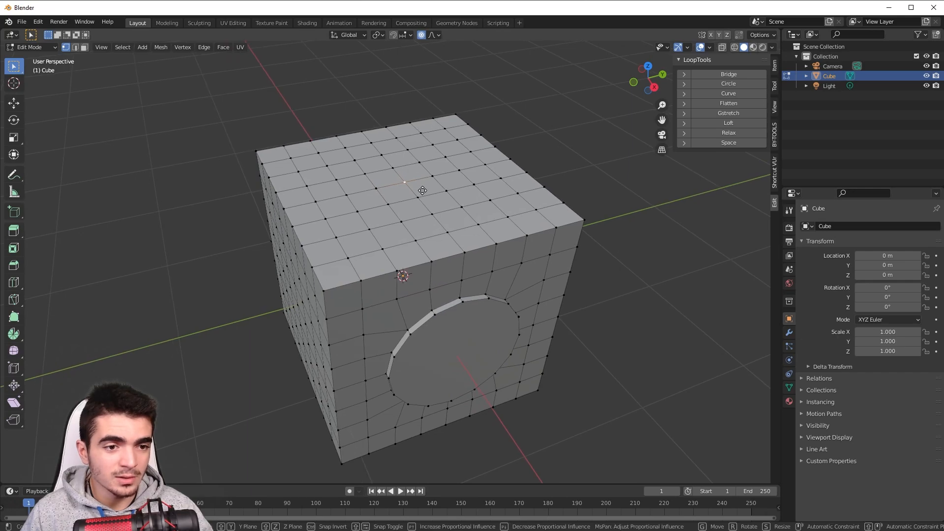
pyautogui.press('g')
pyautogui.press('z')
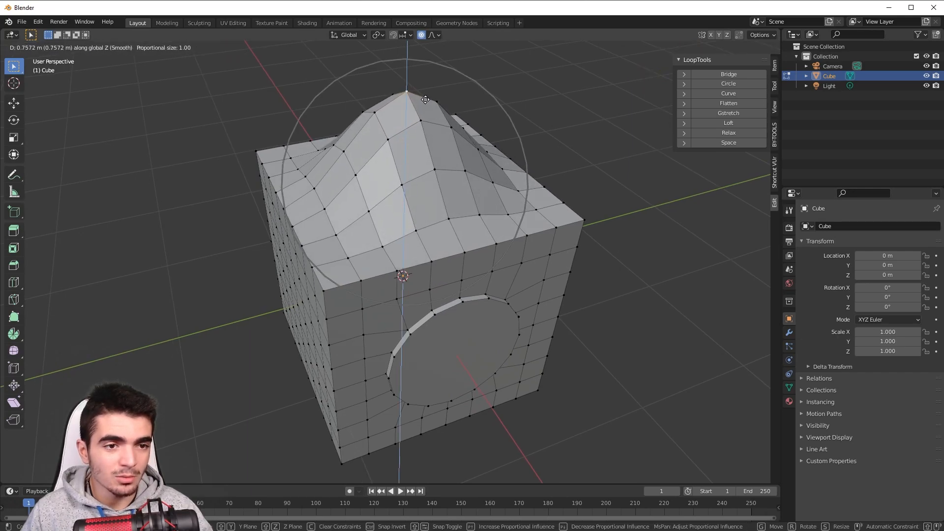
pyautogui.scroll(-3, 425, 101)
pyautogui.scroll(3, 425, 100)
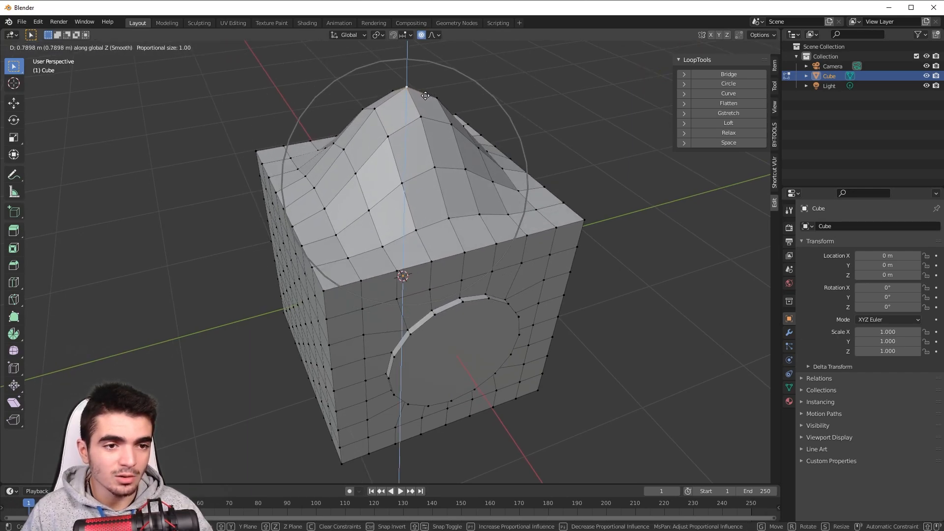
pyautogui.click(425, 101)
pyautogui.moveTo(426, 100); pyautogui.dragTo(436, 121, button='middle')
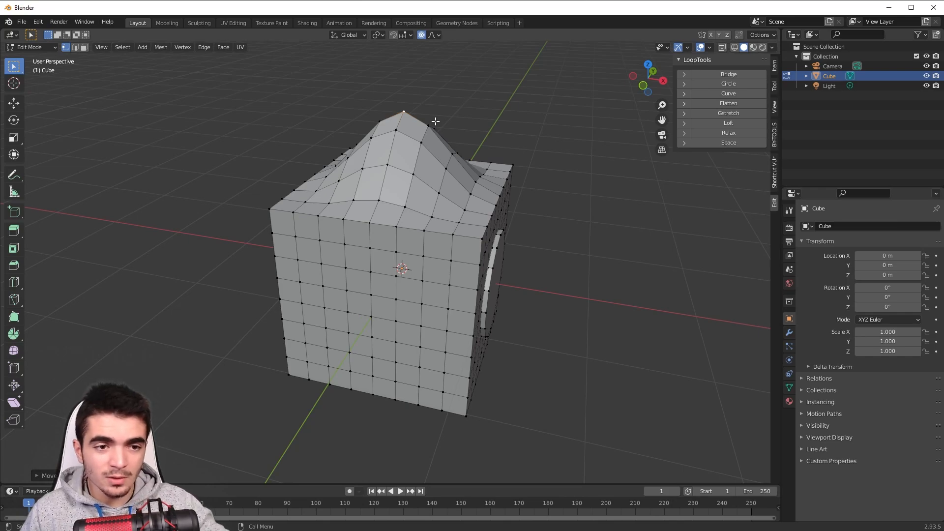
# Step: Circle-select the bumped top surface's vertices in top view, and deselect vertices of the disc protruding from the side
pyautogui.keyDown('alt'); pyautogui.moveTo(436, 121); pyautogui.dragTo(408, 231, button='middle'); pyautogui.keyUp('alt')
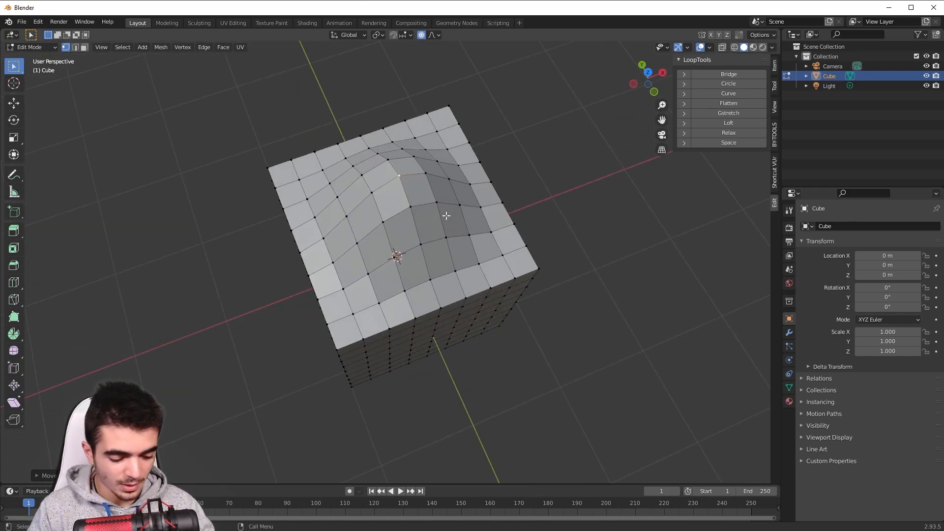
pyautogui.press('KP_7')
pyautogui.press('c')
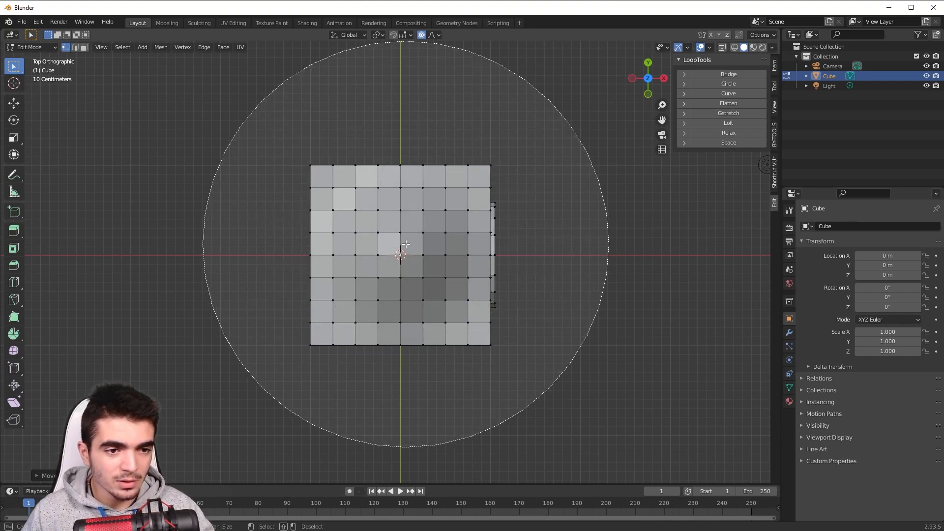
pyautogui.scroll(-4, 400, 249)
pyautogui.moveTo(369, 264)
pyautogui.mouseDown()
pyautogui.moveTo(359, 257)
pyautogui.moveTo(353, 193)
pyautogui.moveTo(352, 225)
pyautogui.moveTo(440, 211)
pyautogui.moveTo(414, 321)
pyautogui.mouseUp()
pyautogui.press('Escape')
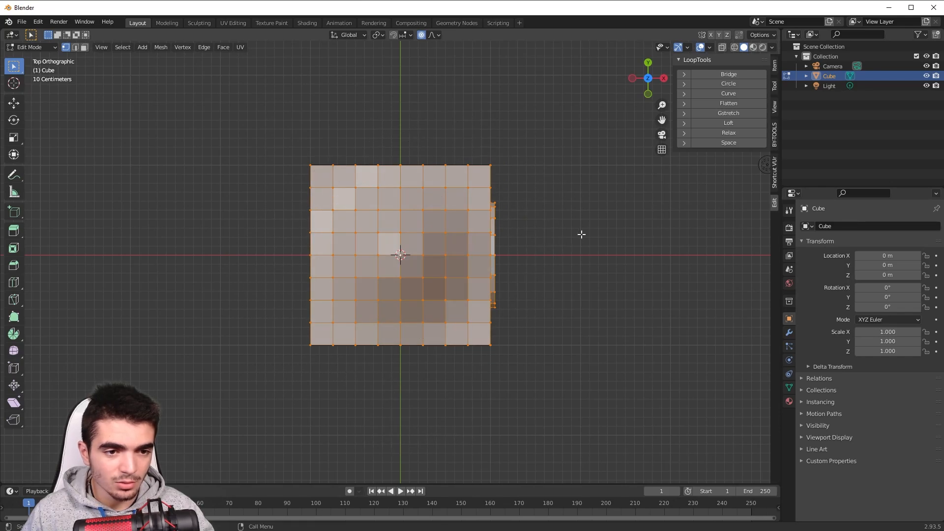
pyautogui.press('c')
pyautogui.moveTo(623, 206); pyautogui.dragTo(625, 304, button='middle')
pyautogui.press('Escape')
pyautogui.moveTo(490, 210); pyautogui.dragTo(500, 193, button='middle')
pyautogui.scroll(4, 501, 193)
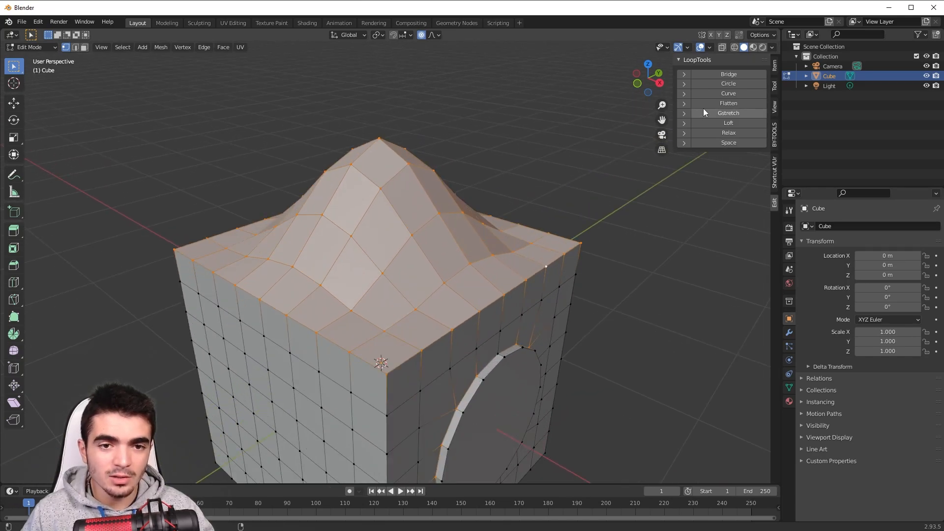
# Step: Level the selected top surface with the LoopTools Flatten operation
pyautogui.click(715, 104)
pyautogui.scroll(-4, 536, 151)
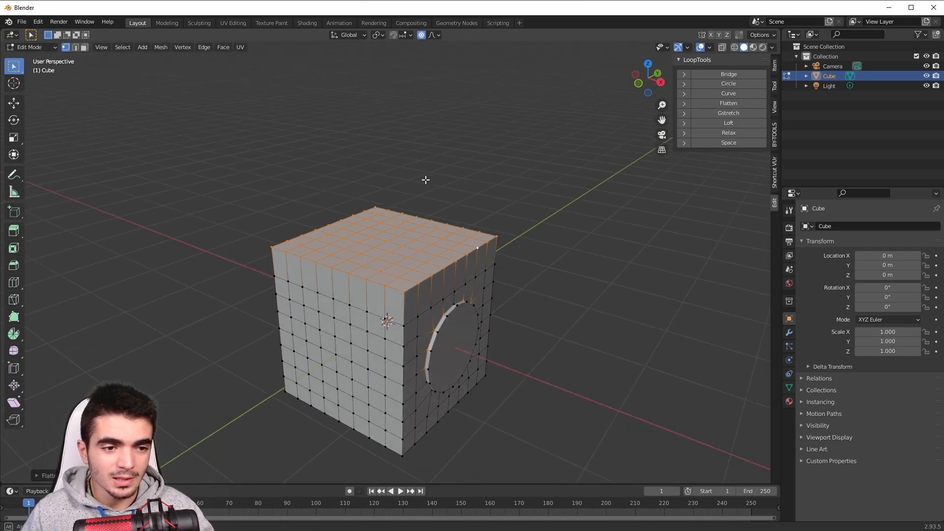
pyautogui.moveTo(425, 179); pyautogui.dragTo(510, 155, button='middle')
pyautogui.moveTo(412, 154); pyautogui.dragTo(400, 169, button='middle')
# Step: Try moving the flattened top surface along Z, with and without proportional editing, and cancel both moves
pyautogui.scroll(3, 400, 169)
pyautogui.press('g')
pyautogui.press('z')
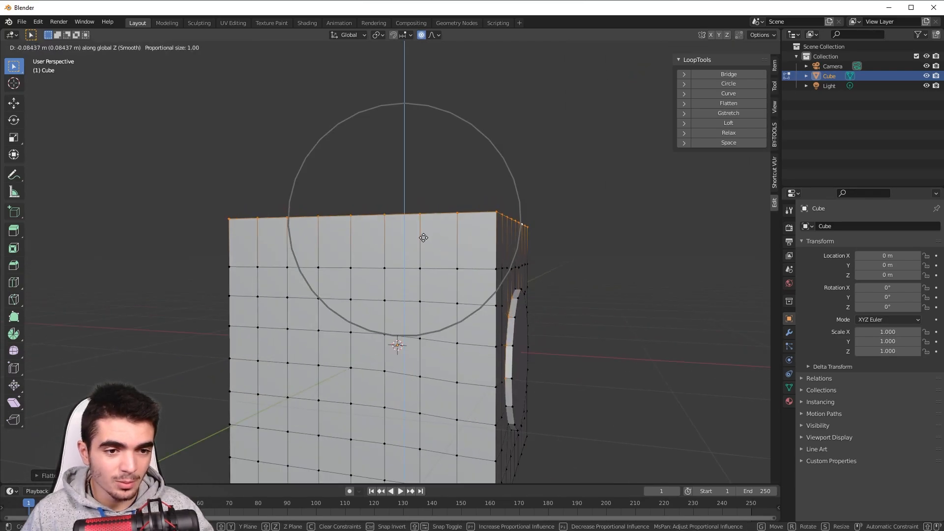
pyautogui.rightClick(421, 215)
pyautogui.press('g')
pyautogui.press('z')
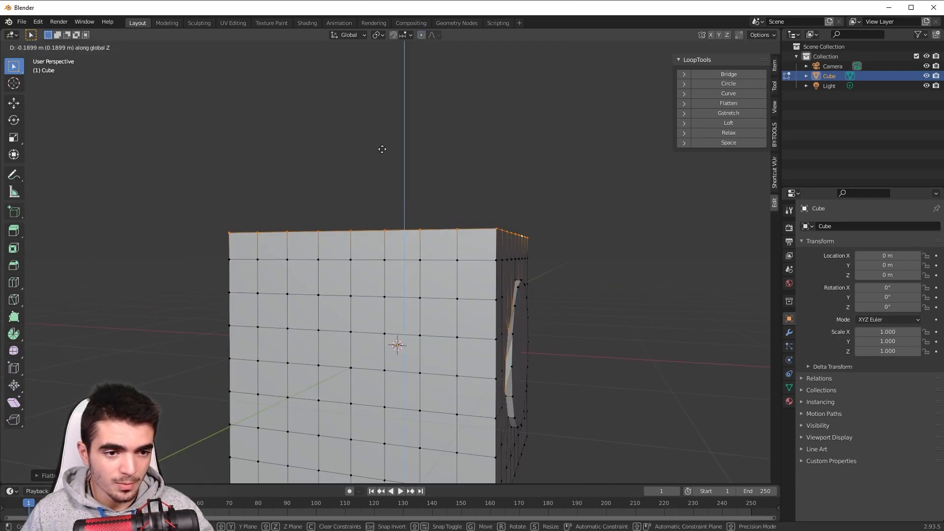
pyautogui.rightClick(381, 150)
# Step: Look over the flattened cube and show the settings of the LoopTools Curve operation
pyautogui.scroll(-3, 381, 152)
pyautogui.moveTo(255, 201); pyautogui.dragTo(434, 196, button='middle')
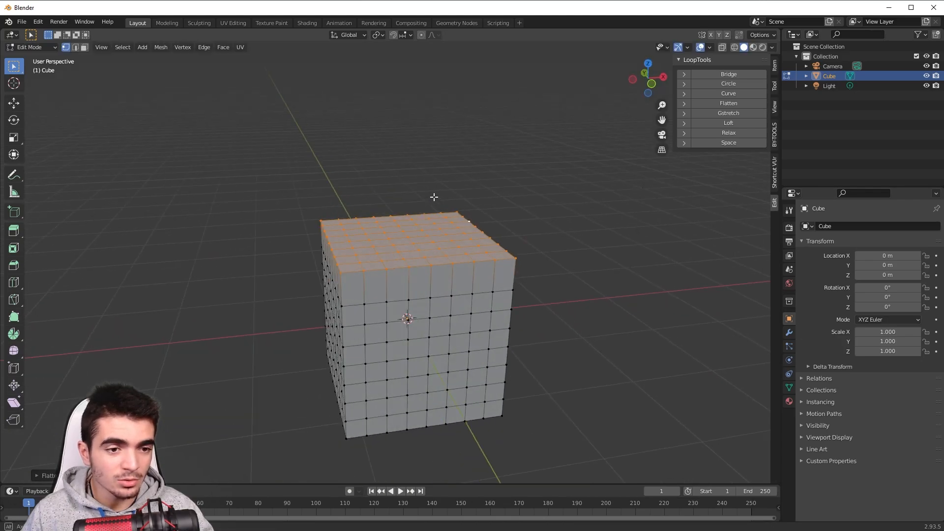
pyautogui.moveTo(354, 175); pyautogui.dragTo(421, 190, button='middle')
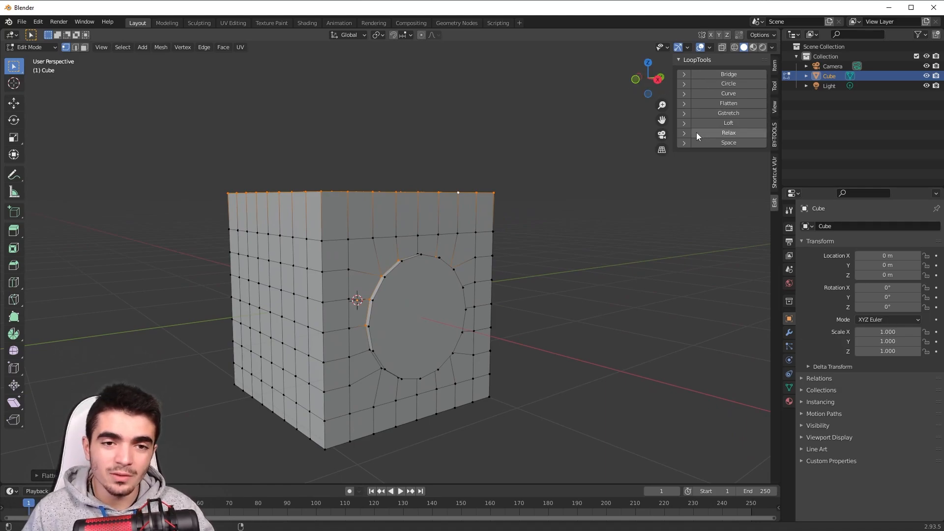
pyautogui.click(684, 93)
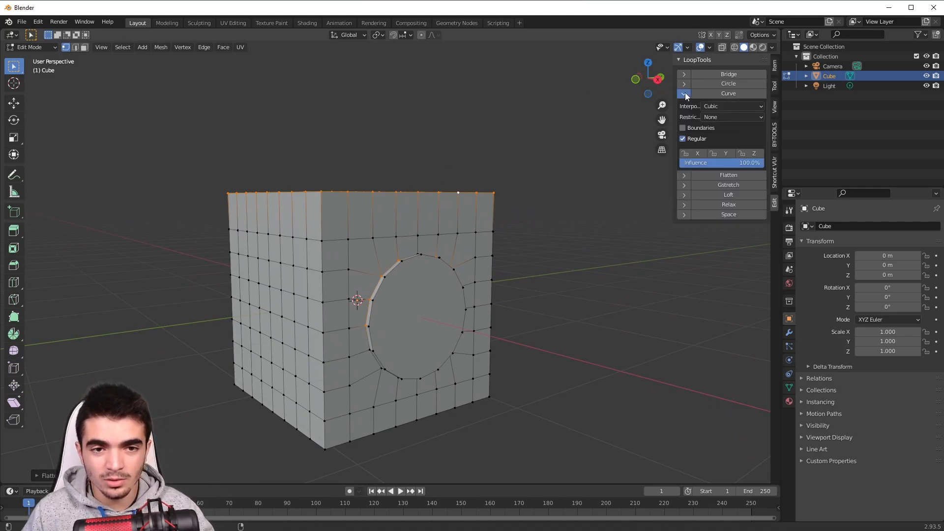
# Step: Check the LoopTools Curve interpolation choices and show the settings of the Circle and Flatten operations
pyautogui.click(711, 106)
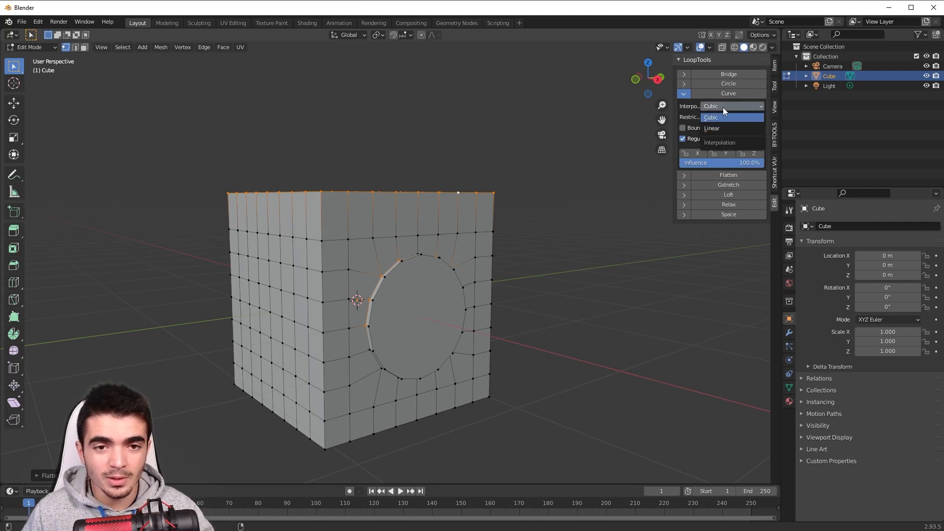
pyautogui.click(684, 83)
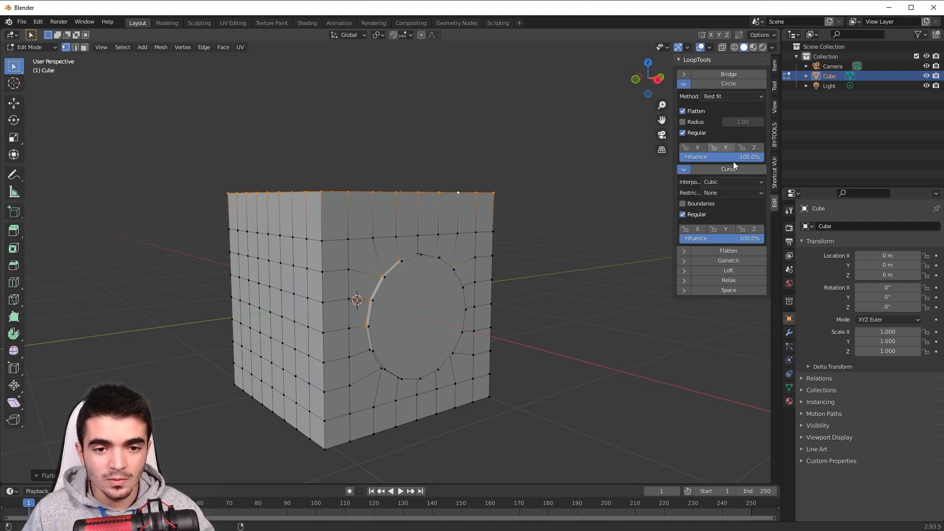
pyautogui.click(685, 251)
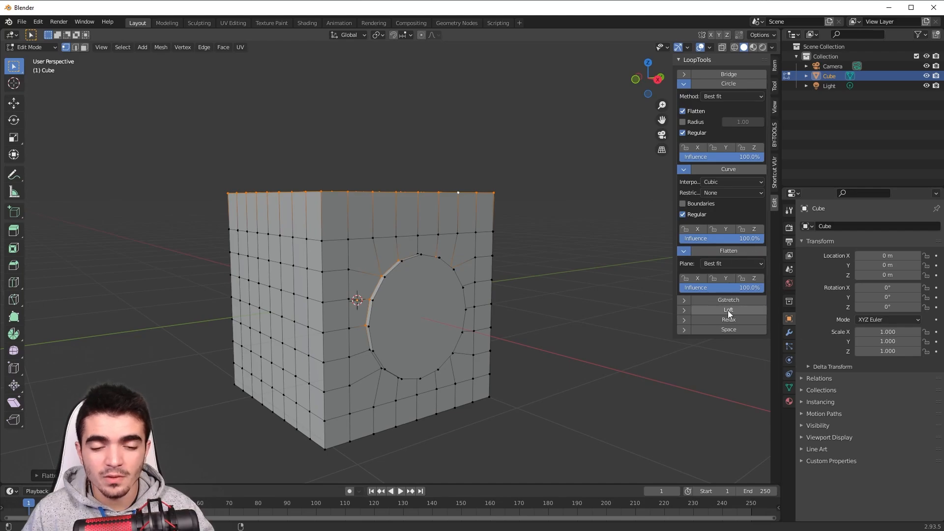
pyautogui.moveTo(723, 239); pyautogui.dragTo(765, 238)
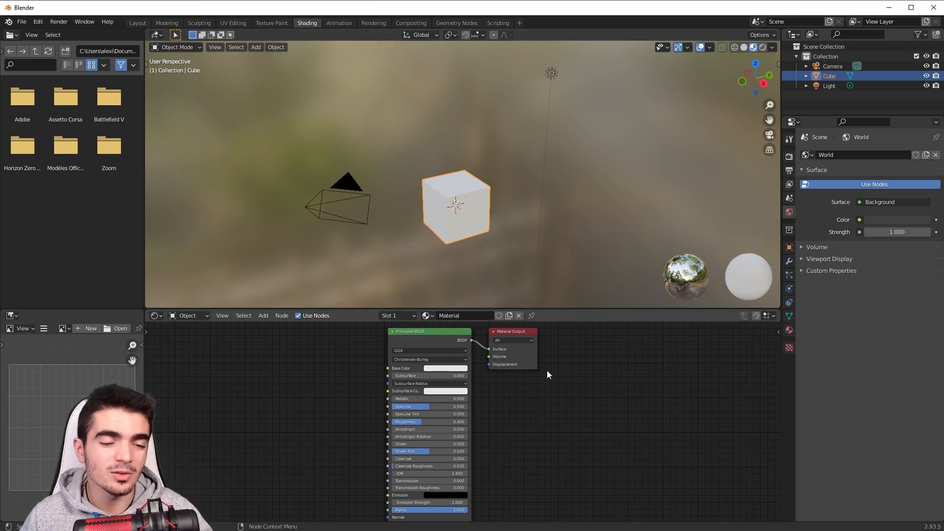
# Step: Search the add-on preferences for "wran", review the Node Wrangler details, and close the preferences
pyautogui.moveTo(546, 373); pyautogui.dragTo(581, 402, button='middle')
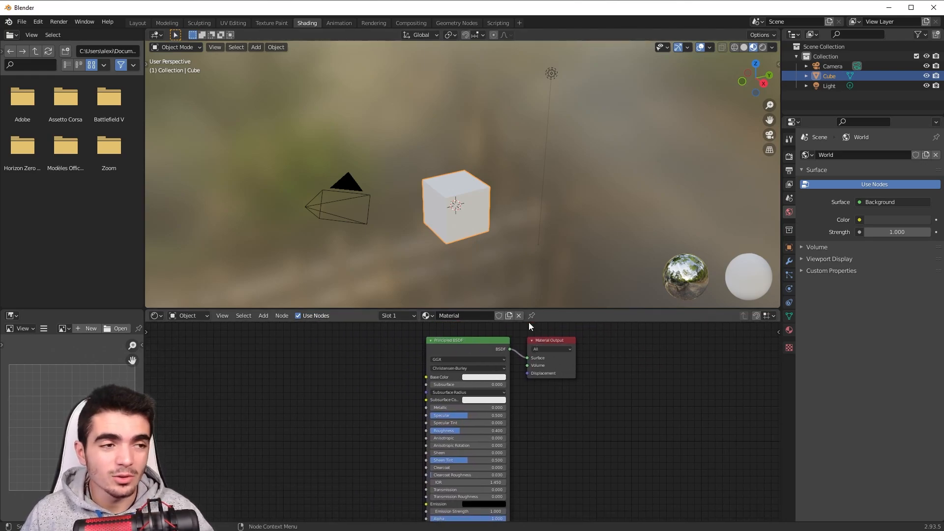
pyautogui.click(38, 21)
pyautogui.click(71, 162)
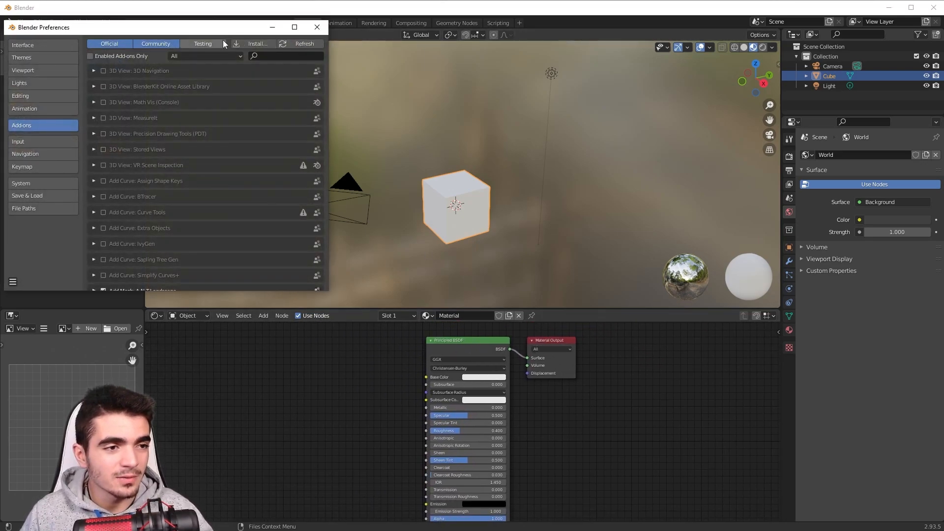
pyautogui.click(269, 55)
pyautogui.write('wran')
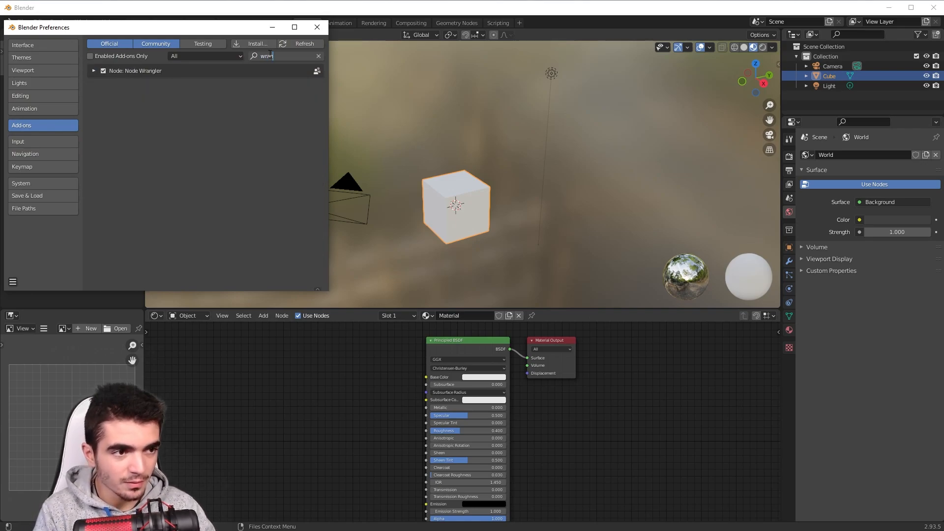
pyautogui.click(197, 118)
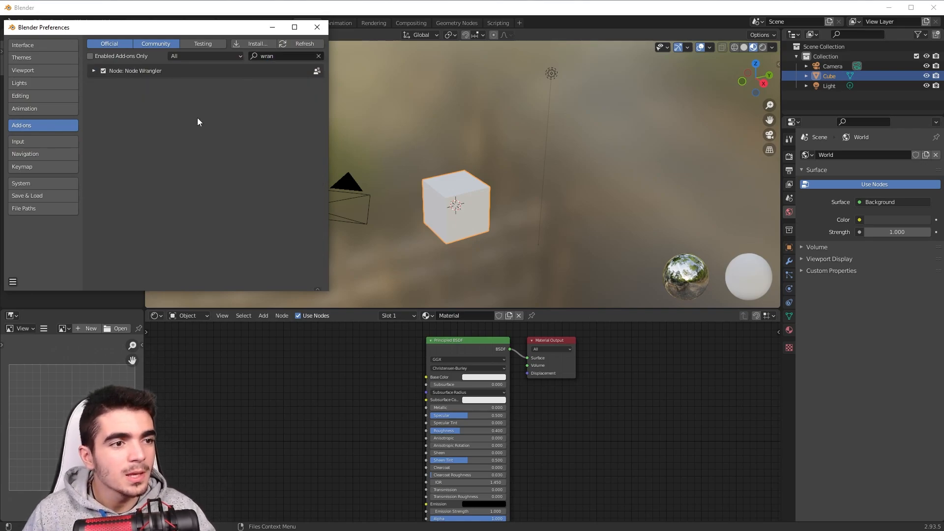
pyautogui.click(93, 71)
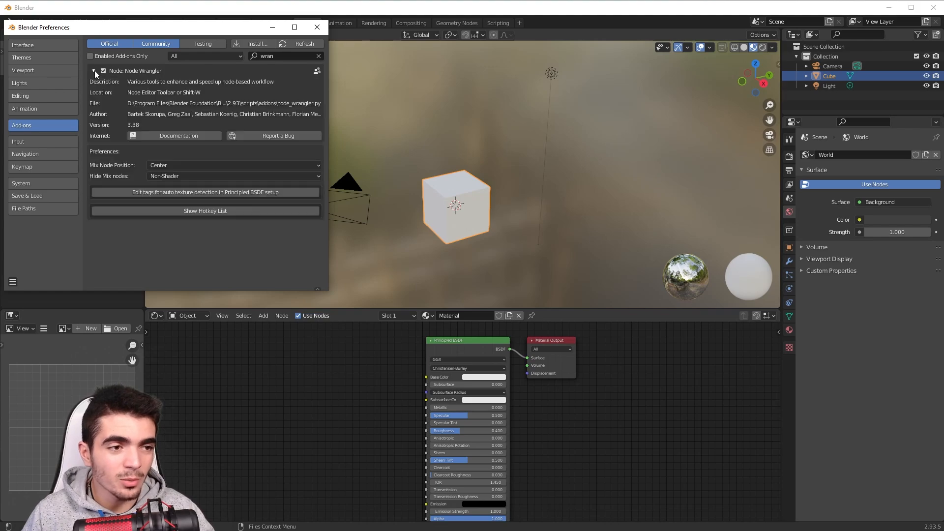
pyautogui.click(94, 70)
pyautogui.moveTo(170, 27); pyautogui.dragTo(417, 105)
pyautogui.click(565, 105)
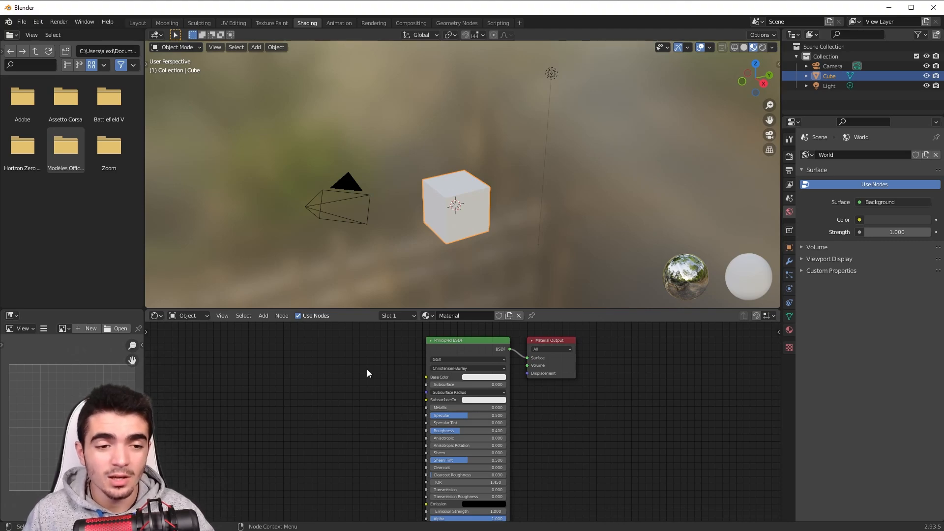
# Step: Use Node Wrangler on the Principled BSDF to add Texture Coordinate, Mapping and Image Texture nodes, and move the Image Texture clear of the shader
pyautogui.rightClick(367, 373)
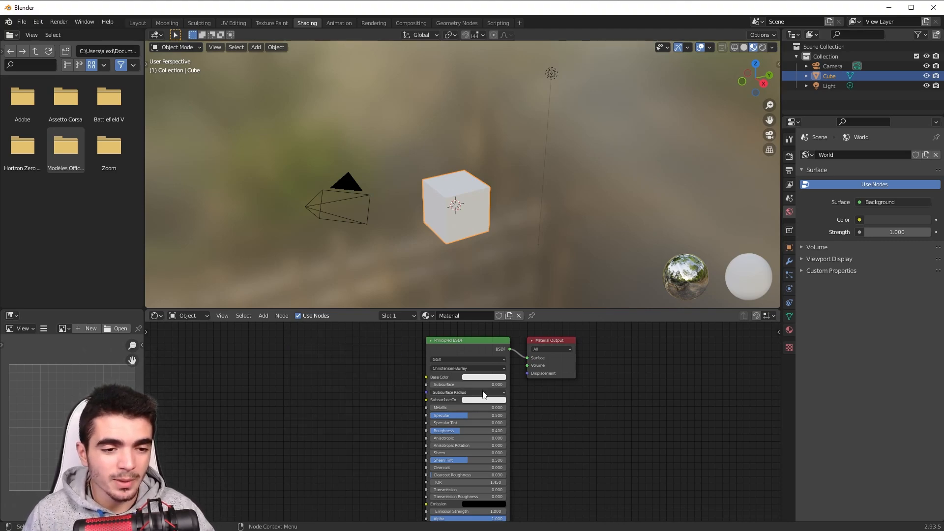
pyautogui.moveTo(340, 347); pyautogui.dragTo(431, 349, button='middle')
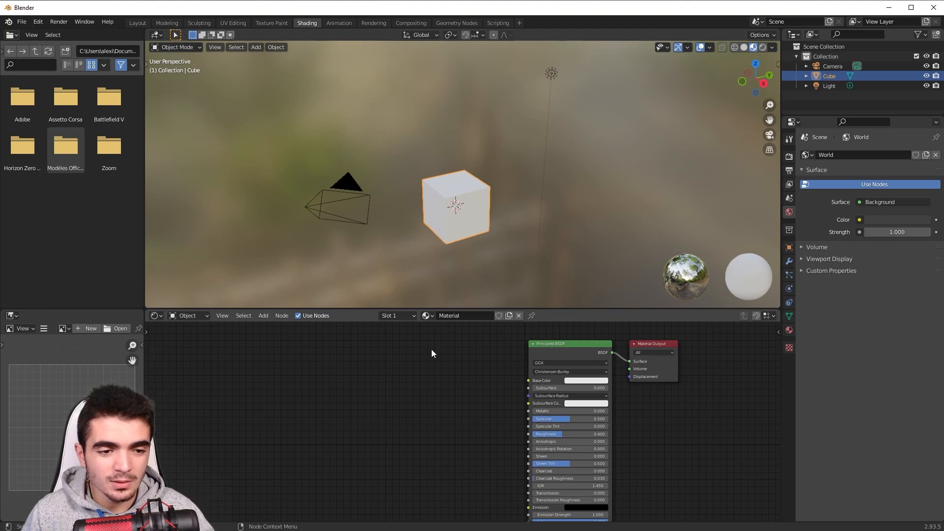
pyautogui.moveTo(553, 343)
pyautogui.mouseDown()
pyautogui.moveTo(516, 326)
pyautogui.moveTo(542, 350)
pyautogui.mouseUp()
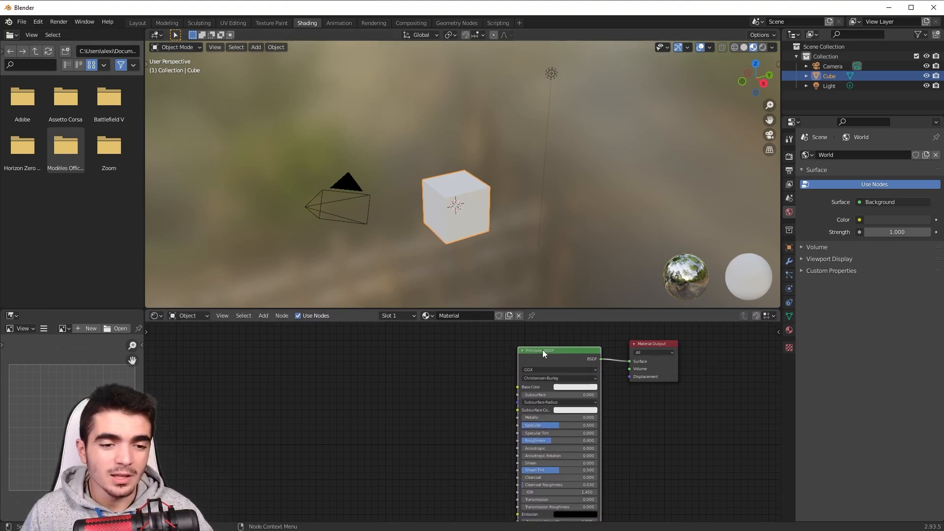
pyautogui.hotkey('ctrl', 't')
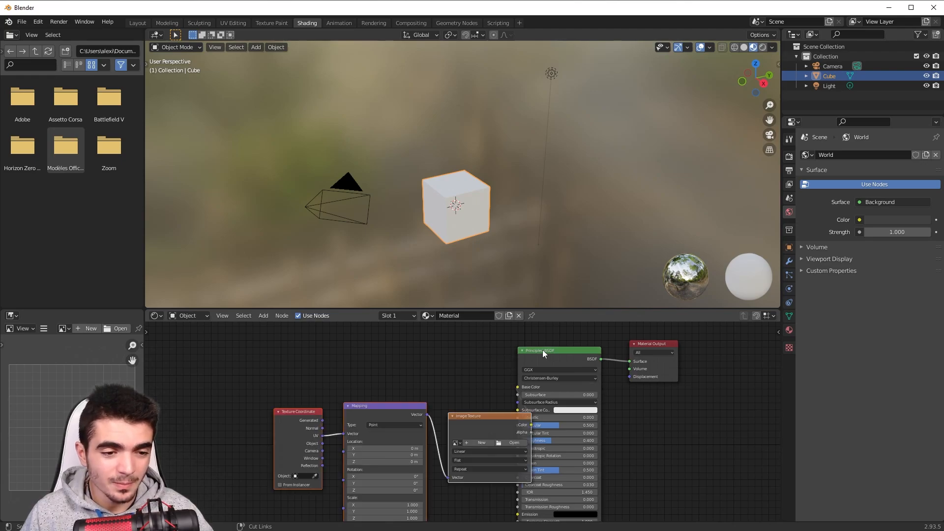
pyautogui.moveTo(485, 417); pyautogui.dragTo(417, 351)
pyautogui.scroll(5, 430, 379)
pyautogui.click(396, 343)
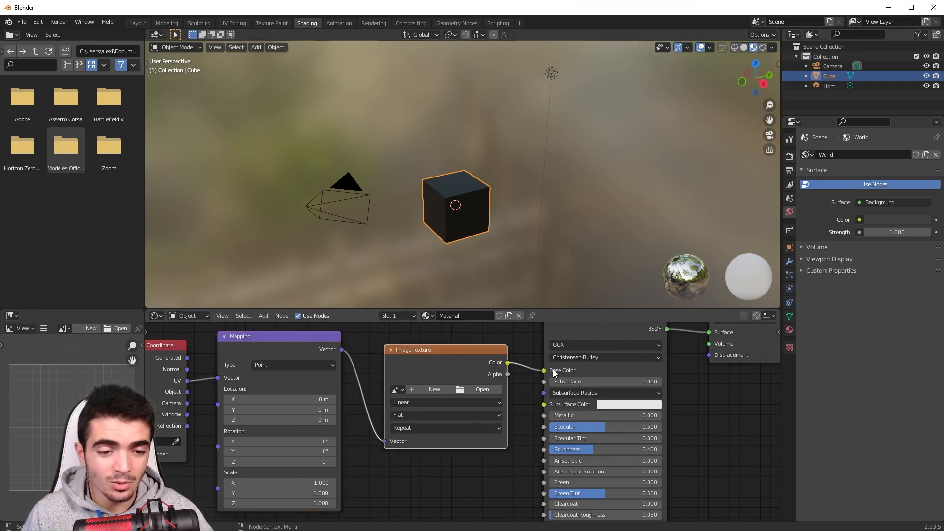
pyautogui.scroll(-2, 433, 381)
pyautogui.moveTo(416, 375); pyautogui.dragTo(525, 372, button='middle')
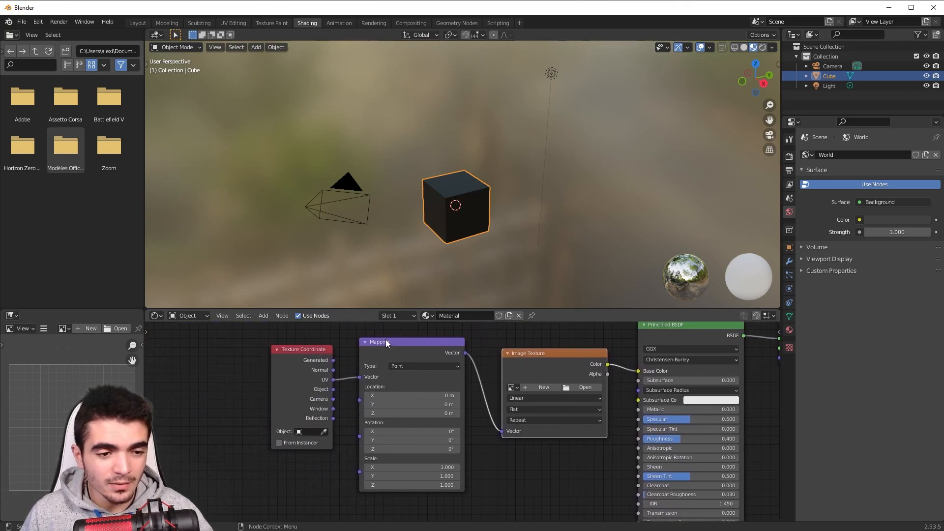
# Step: Delete the Texture Coordinate and Mapping nodes, and recreate them from the Image Texture node with Node Wrangler
pyautogui.moveTo(386, 339); pyautogui.dragTo(387, 347)
pyautogui.moveTo(301, 368); pyautogui.dragTo(416, 434)
pyautogui.press('x')
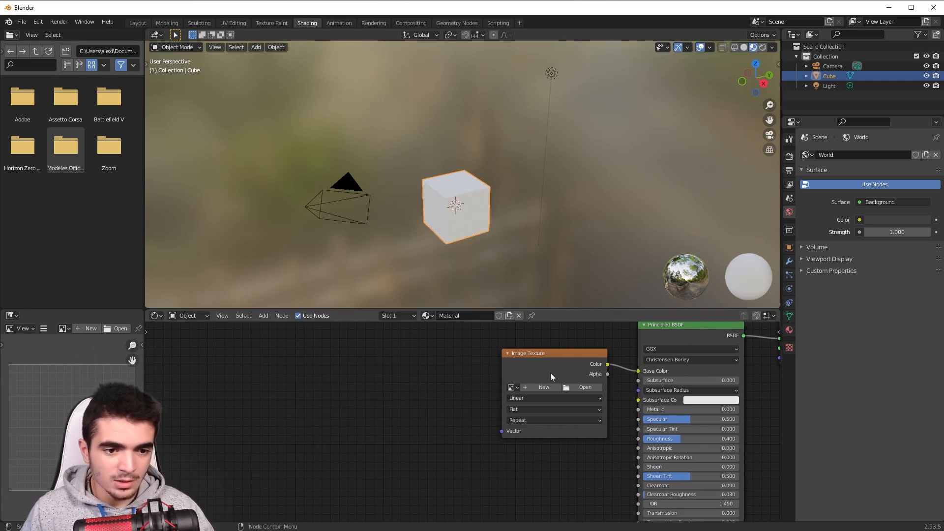
pyautogui.click(553, 352)
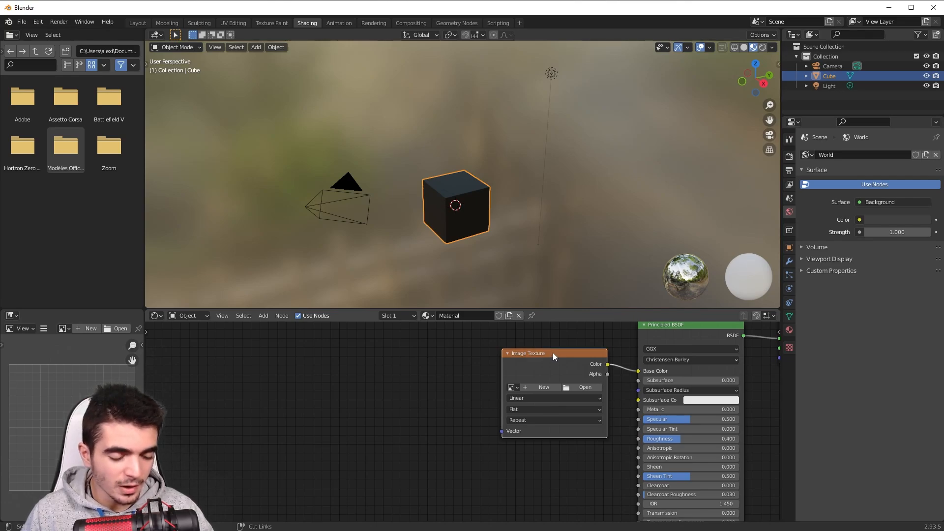
pyautogui.hotkey('ctrl', 't')
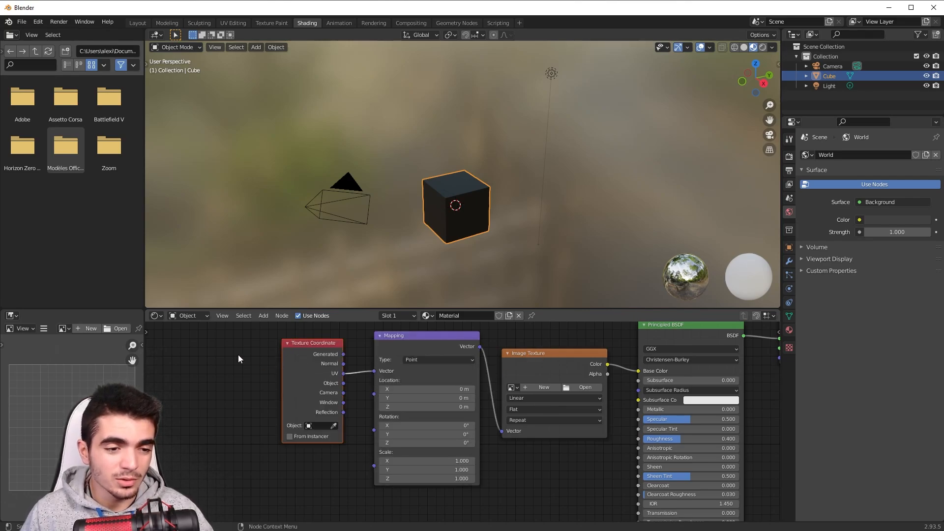
pyautogui.moveTo(436, 336)
pyautogui.mouseDown()
pyautogui.moveTo(422, 354)
pyautogui.moveTo(412, 346)
pyautogui.moveTo(425, 351)
pyautogui.mouseUp()
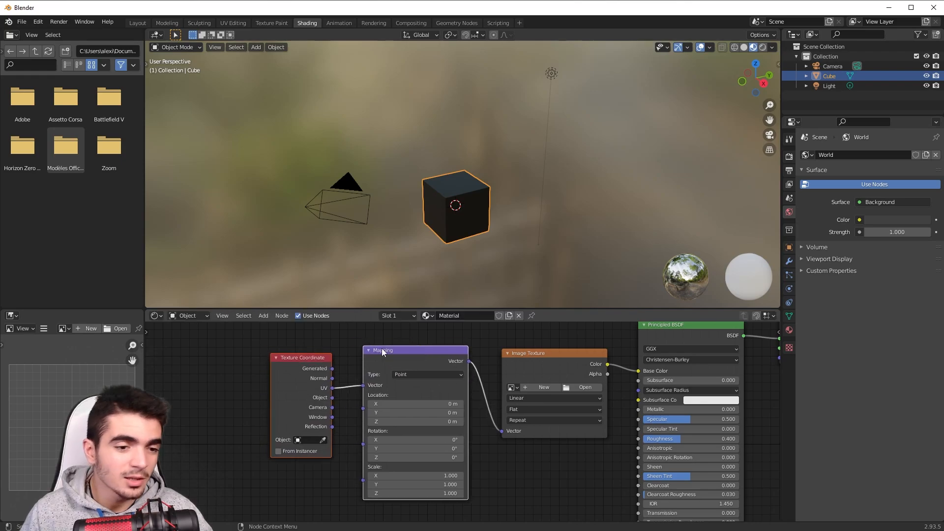
# Step: Search the addable nodes for "mapp" and cancel without adding a node
pyautogui.click(455, 340)
pyautogui.moveTo(504, 347); pyautogui.dragTo(470, 350, button='middle')
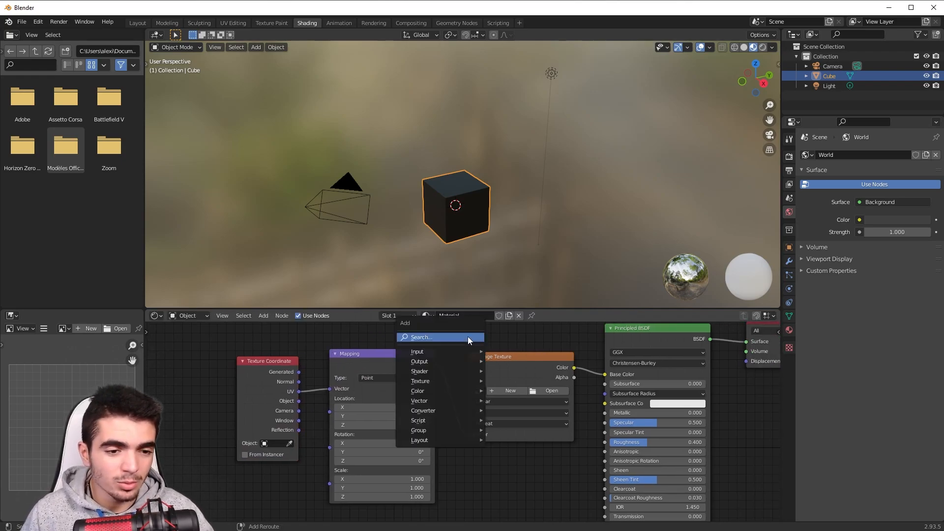
pyautogui.hotkey('shift', 'a')
pyautogui.click(459, 335)
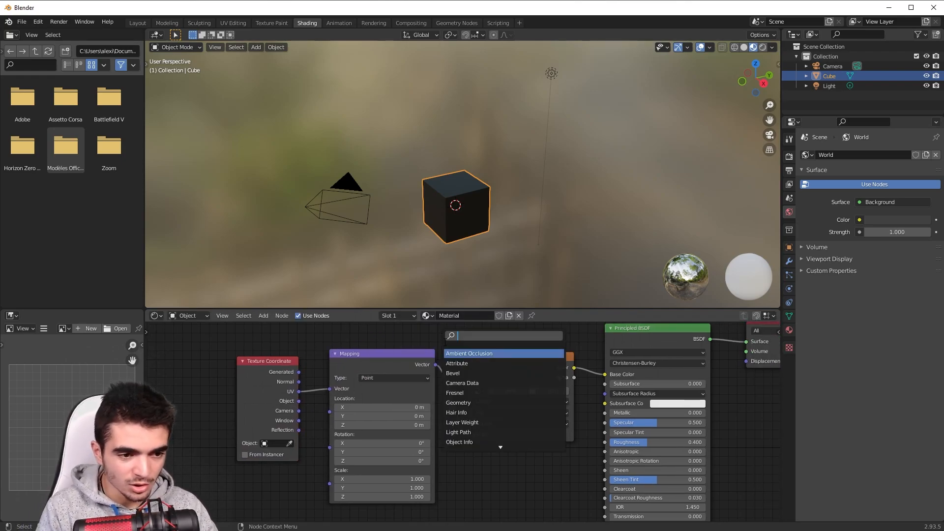
pyautogui.write('mapp')
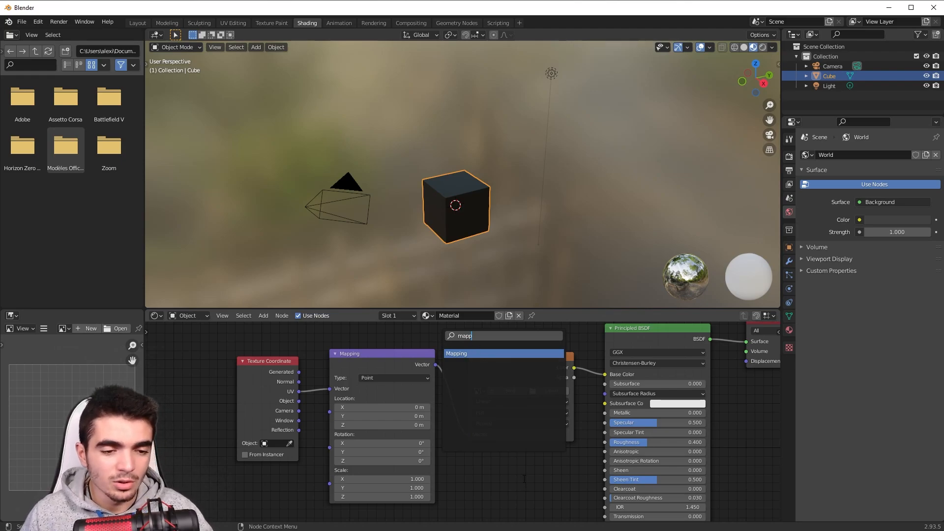
pyautogui.click(524, 479)
# Step: Delete the Texture Coordinate, Mapping and Image Texture nodes from the material
pyautogui.scroll(-2, 457, 362)
pyautogui.moveTo(506, 462); pyautogui.dragTo(499, 450, button='middle')
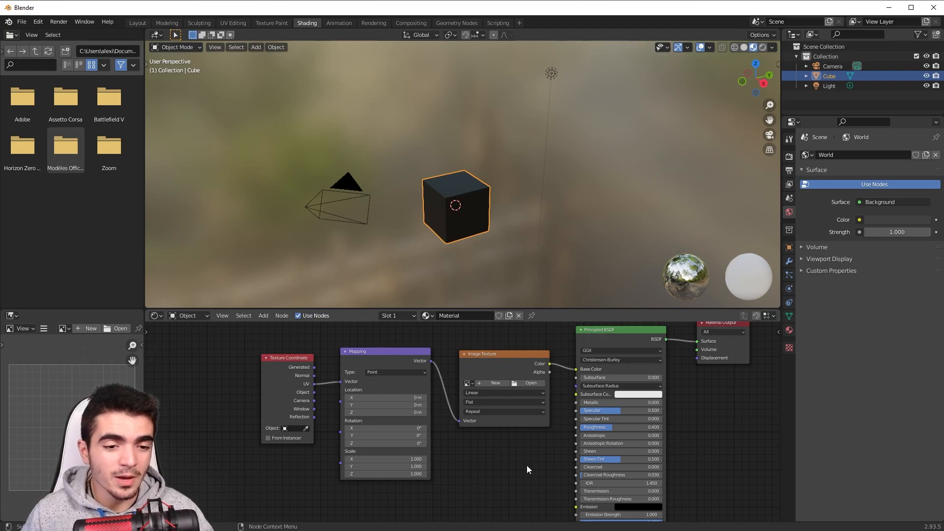
pyautogui.moveTo(527, 471); pyautogui.dragTo(214, 368)
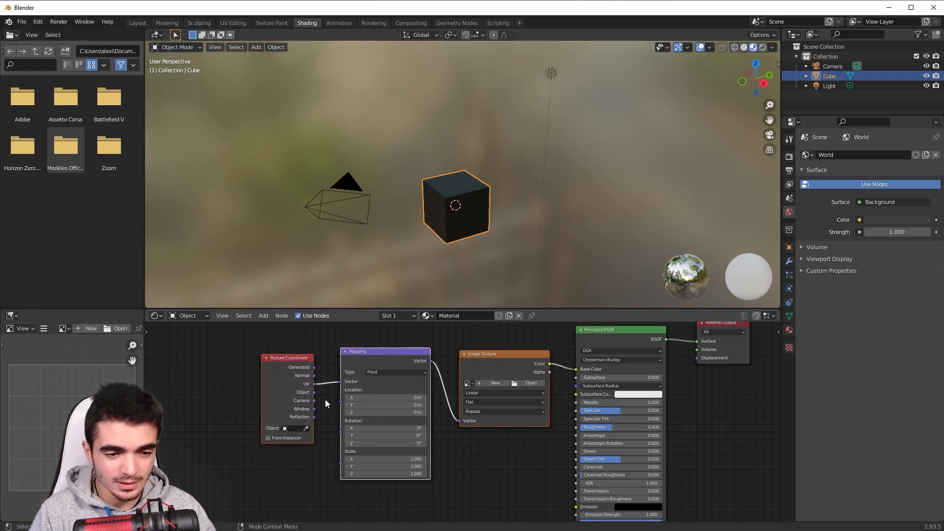
pyautogui.press('Delete')
pyautogui.scroll(-1, 444, 382)
pyautogui.moveTo(444, 381); pyautogui.dragTo(374, 375, button='middle')
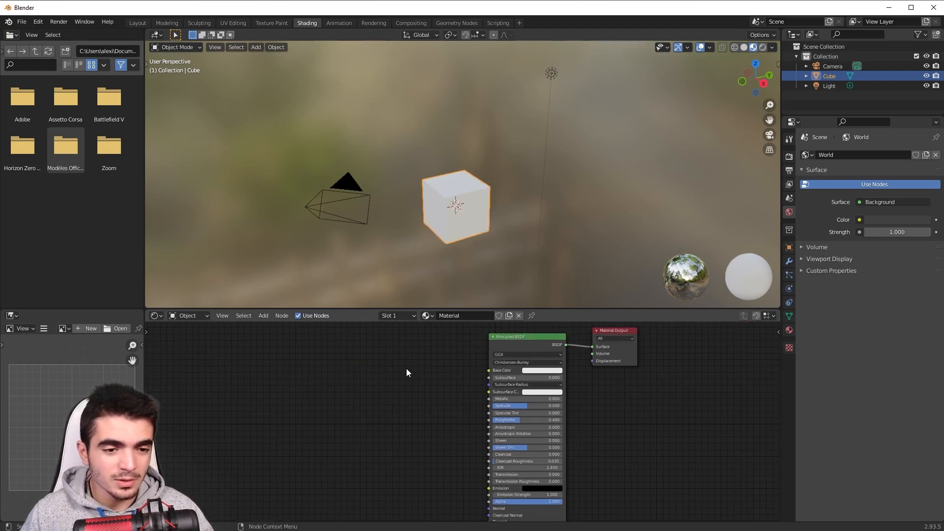
# Step: Run Node Wrangler's Principled Texture Setup on the Principled BSDF with all six texture images from the MetalWeave folder
pyautogui.moveTo(535, 337); pyautogui.dragTo(535, 341)
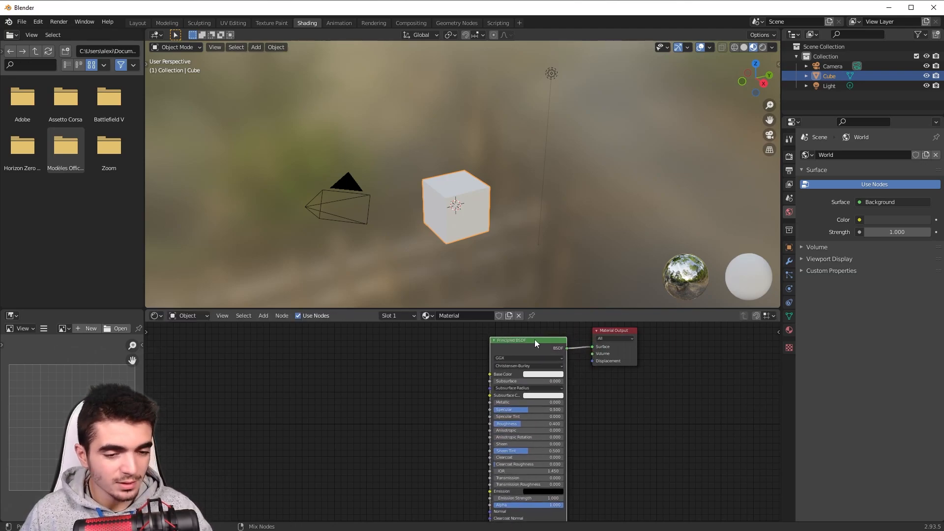
pyautogui.hotkey('ctrl', 'shift', 't')
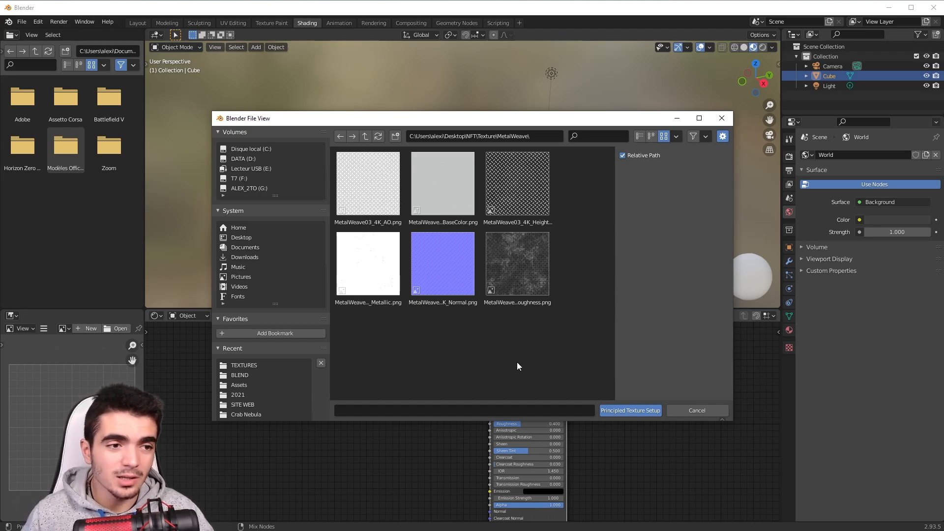
pyautogui.moveTo(391, 121)
pyautogui.mouseDown()
pyautogui.moveTo(411, 126)
pyautogui.moveTo(392, 128)
pyautogui.moveTo(396, 116)
pyautogui.mouseUp()
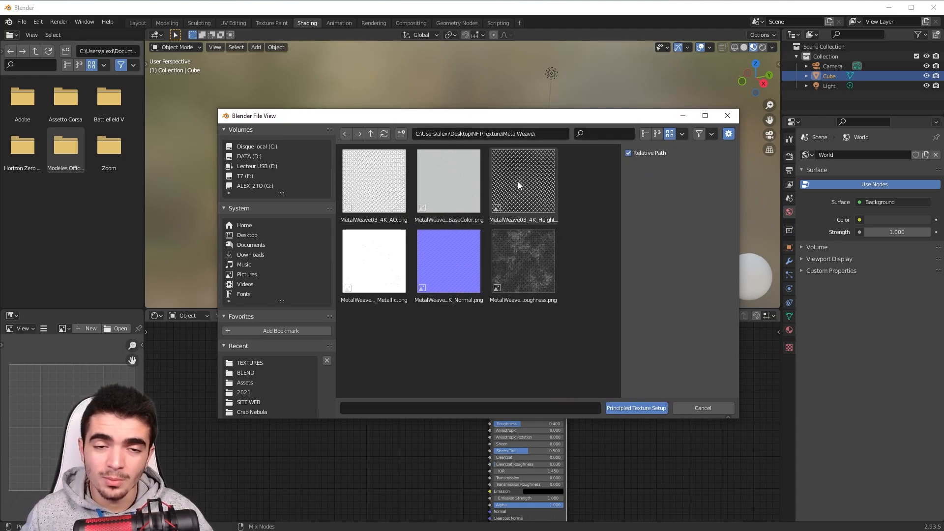
pyautogui.moveTo(588, 354); pyautogui.dragTo(354, 169)
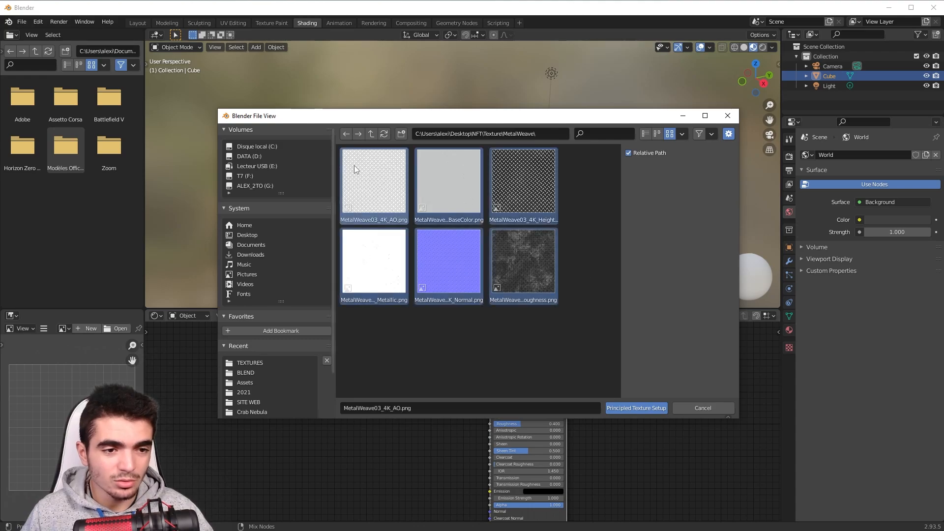
pyautogui.click(624, 407)
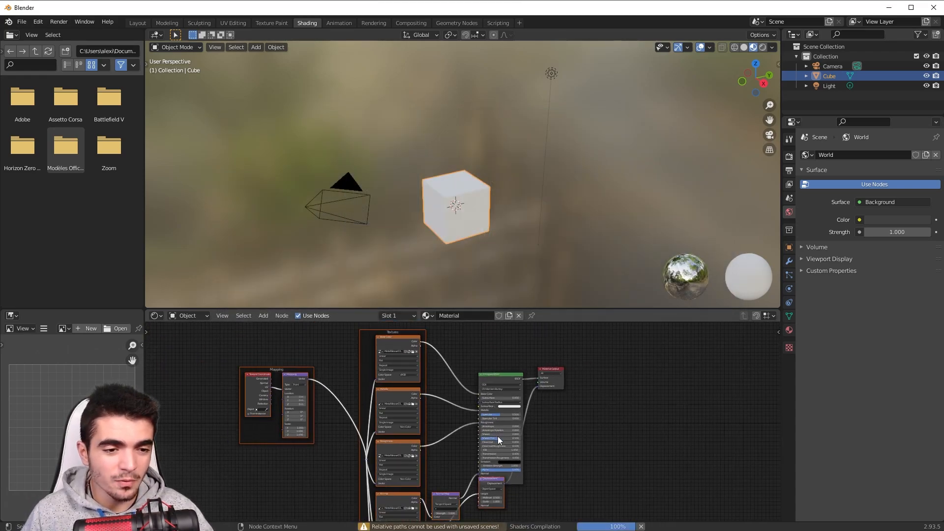
# Step: Enlarge the node editor and examine how the MetalWeave texture nodes connect to the Principled BSDF and Displacement nodes
pyautogui.scroll(-1, 558, 448)
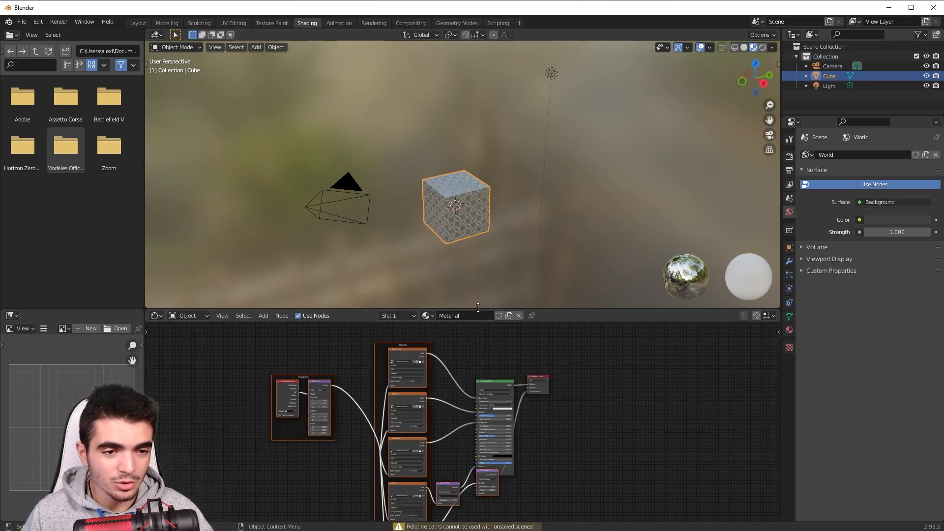
pyautogui.moveTo(478, 307); pyautogui.dragTo(478, 192)
pyautogui.scroll(4, 464, 306)
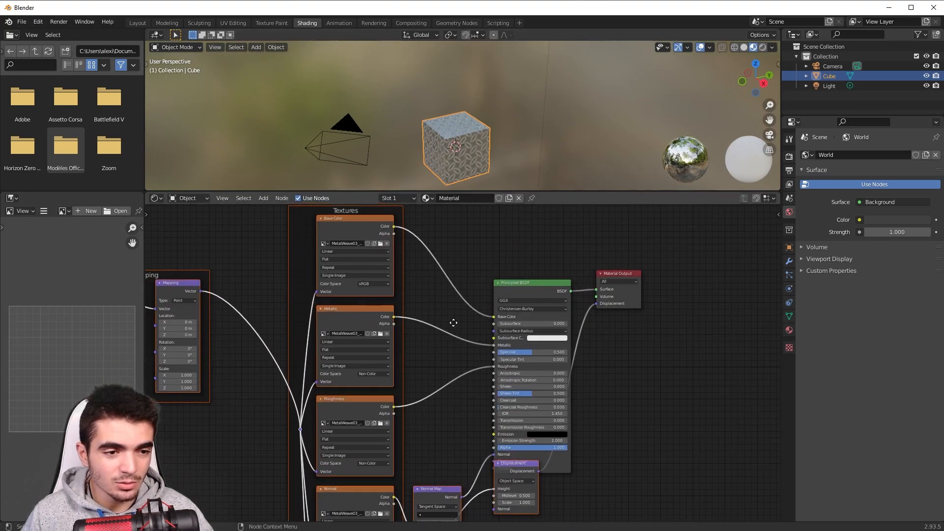
pyautogui.moveTo(430, 257); pyautogui.dragTo(433, 294, button='middle')
pyautogui.scroll(-1, 433, 294)
pyautogui.moveTo(498, 360); pyautogui.dragTo(510, 300, button='middle')
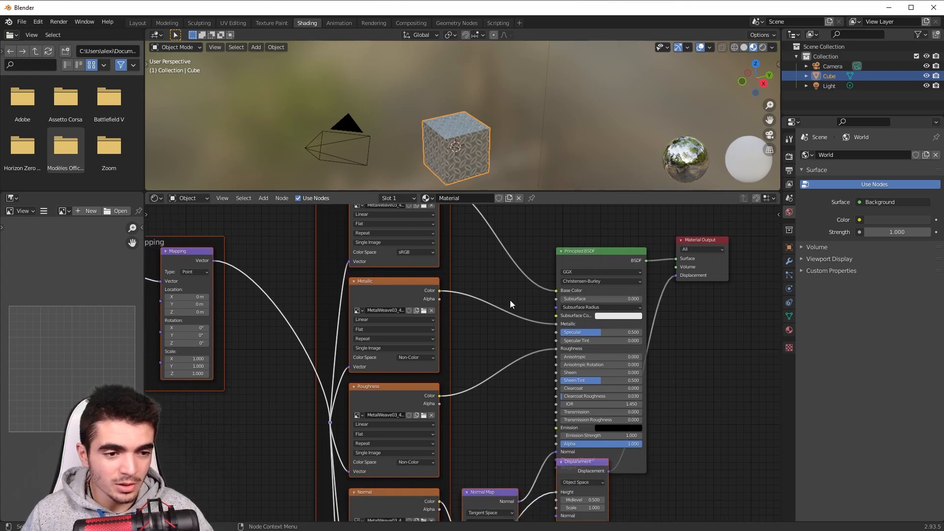
pyautogui.moveTo(527, 348); pyautogui.dragTo(487, 246, button='middle')
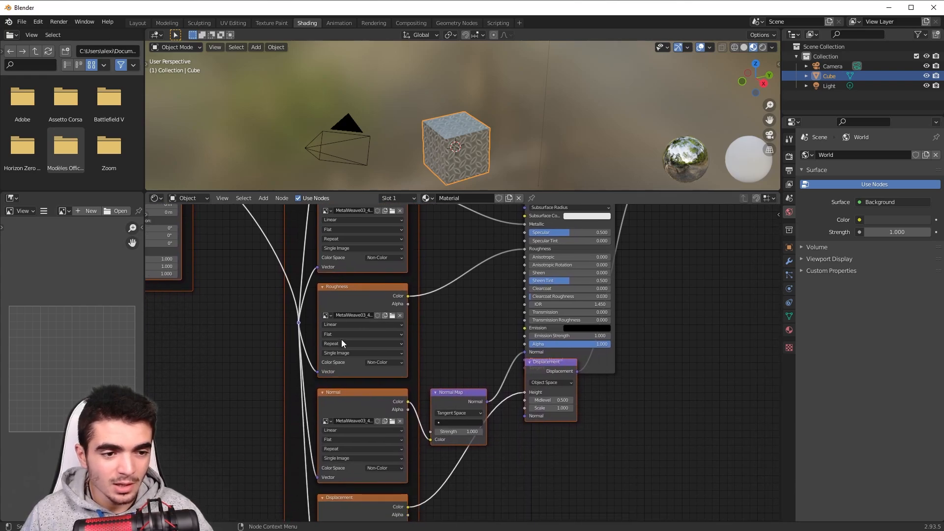
# Step: Move the Displacement node out from under the Principled BSDF to the empty space below it
pyautogui.moveTo(458, 355); pyautogui.dragTo(469, 264, button='middle')
pyautogui.scroll(2, 426, 346)
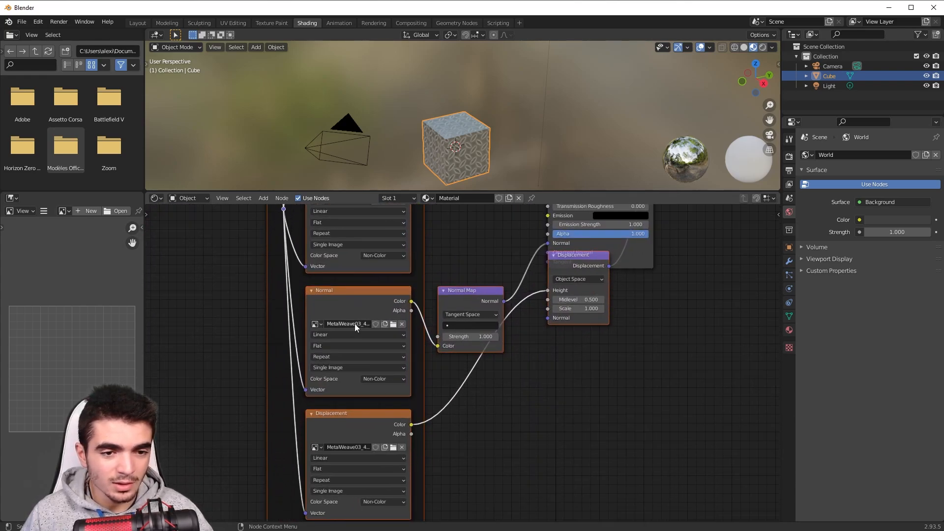
pyautogui.scroll(-5, 344, 239)
pyautogui.moveTo(344, 239); pyautogui.dragTo(450, 470, button='middle')
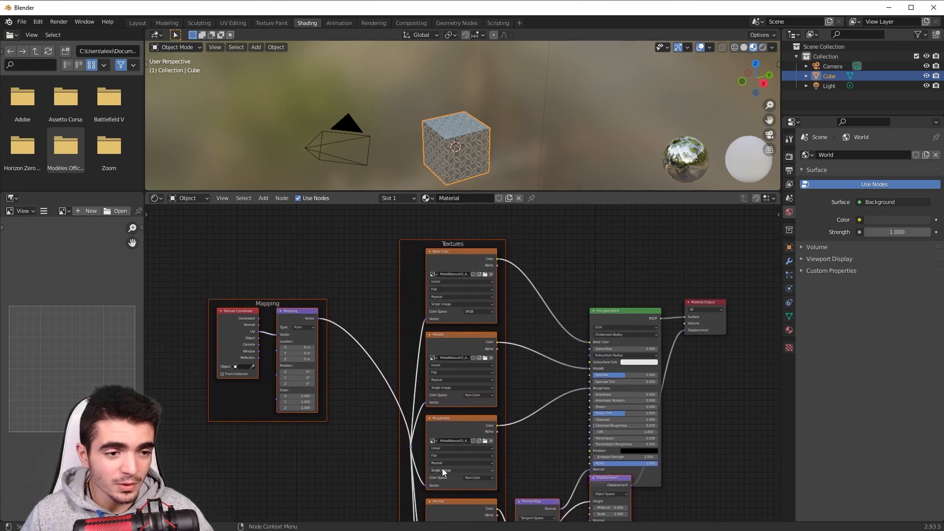
pyautogui.scroll(2, 586, 256)
pyautogui.moveTo(549, 415); pyautogui.dragTo(535, 226, button='middle')
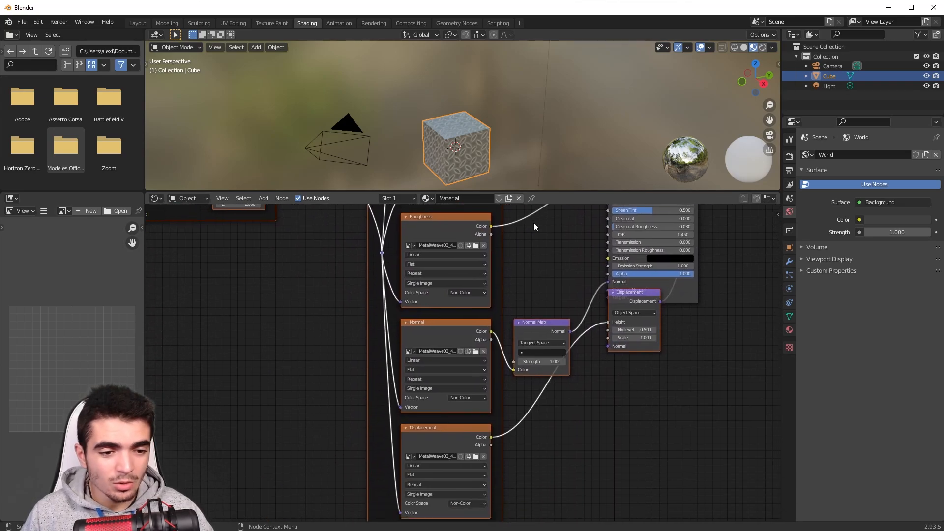
pyautogui.moveTo(599, 264); pyautogui.dragTo(582, 306, button='middle')
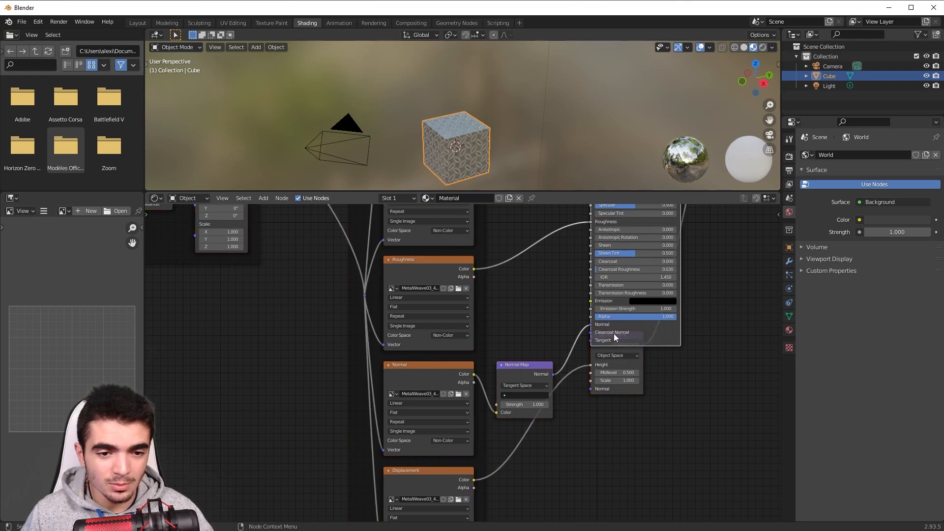
pyautogui.click(597, 347)
pyautogui.moveTo(606, 344); pyautogui.dragTo(659, 402)
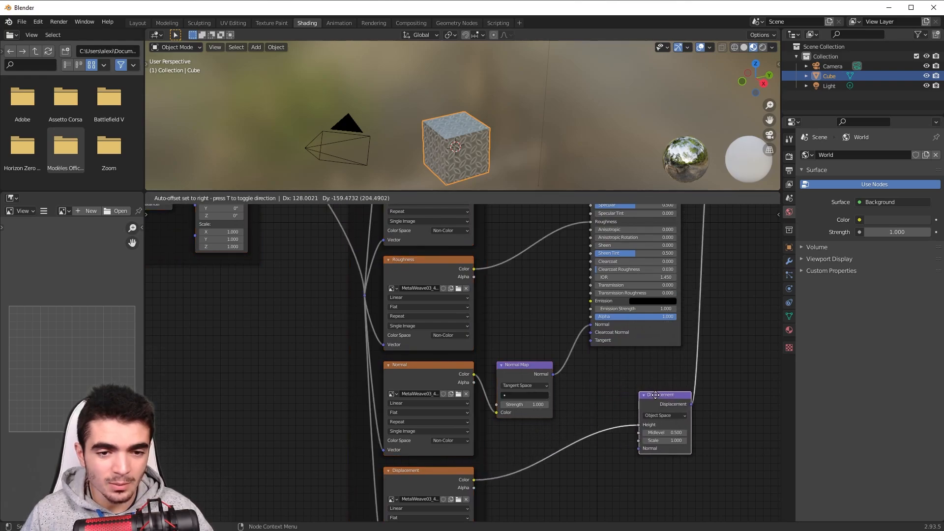
pyautogui.moveTo(611, 349); pyautogui.dragTo(606, 411, button='middle')
# Step: Enlarge the 3D viewport around the textured cube and select the Texture Coordinate and Mapping nodes in the Mapping frame
pyautogui.moveTo(449, 191); pyautogui.dragTo(441, 330)
pyautogui.scroll(5, 508, 217)
pyautogui.scroll(-2, 466, 254)
pyautogui.scroll(3, 466, 254)
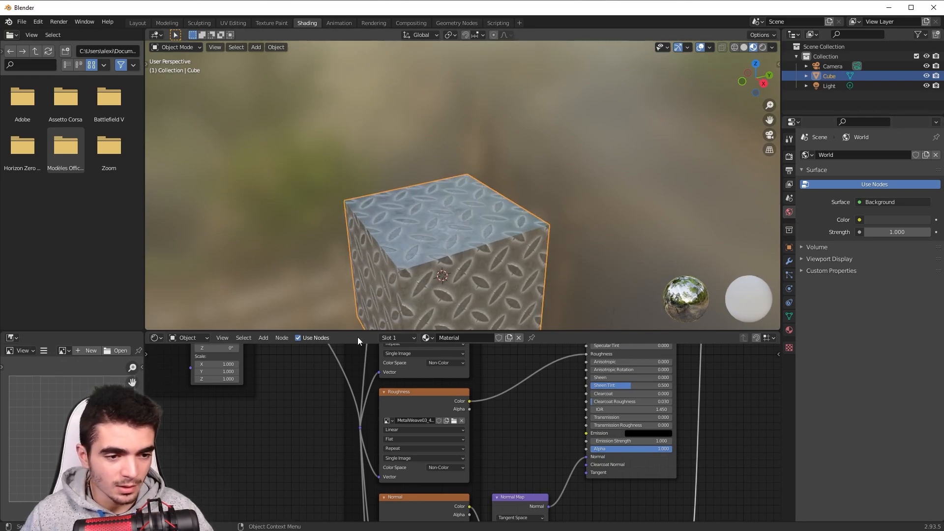
pyautogui.scroll(-3, 346, 346)
pyautogui.moveTo(344, 352); pyautogui.dragTo(488, 345, button='middle')
pyautogui.scroll(5, 348, 395)
pyautogui.moveTo(344, 389); pyautogui.dragTo(477, 429)
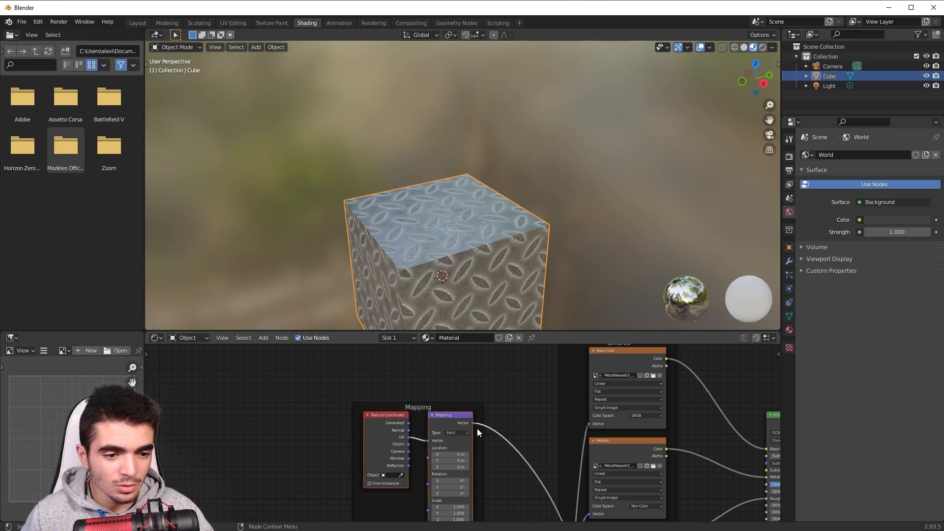
# Step: Select the Textures frame and examine its label and the Base Color texture node inside it
pyautogui.moveTo(519, 383); pyautogui.dragTo(363, 434, button='middle')
pyautogui.scroll(2, 364, 433)
pyautogui.click(446, 387)
pyautogui.scroll(-5, 446, 387)
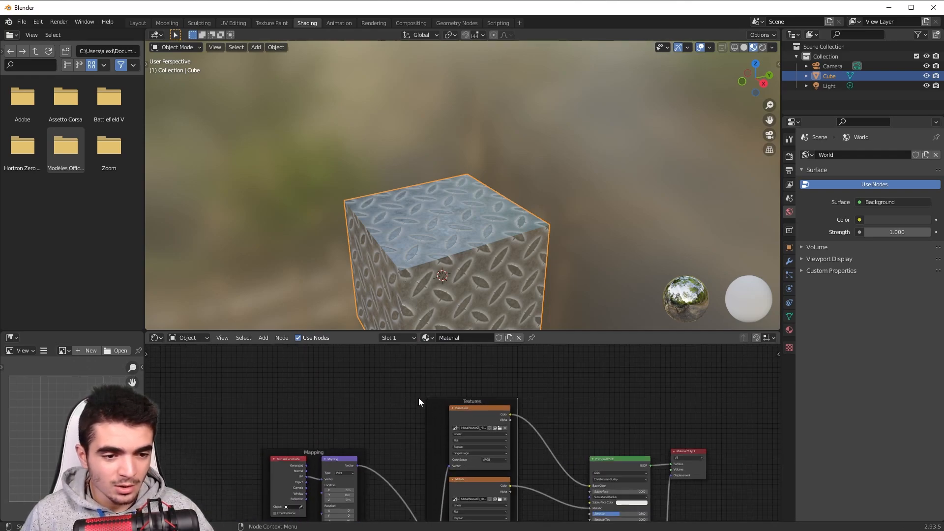
pyautogui.moveTo(442, 397); pyautogui.dragTo(436, 396)
pyautogui.scroll(3, 444, 400)
pyautogui.scroll(6, 444, 400)
pyautogui.moveTo(417, 373); pyautogui.dragTo(406, 397, button='middle')
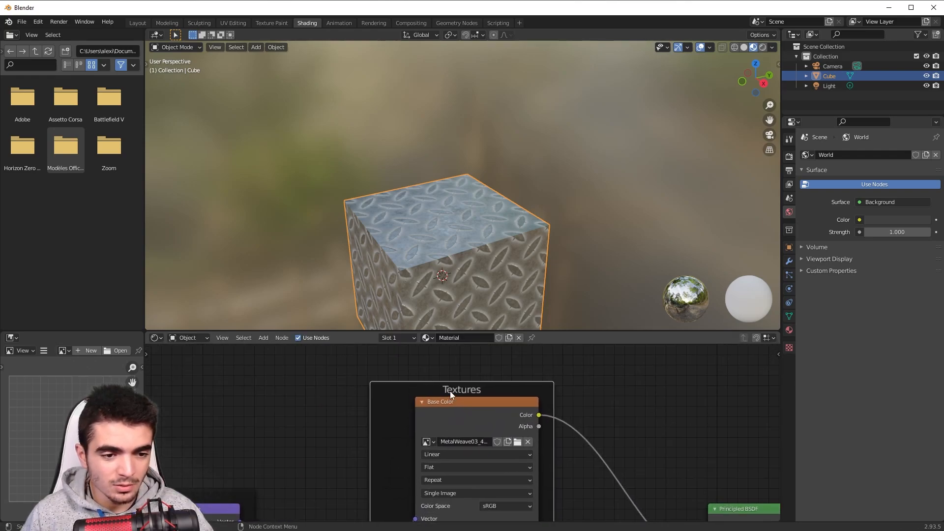
# Step: Select the Base Color texture node and move the Material Output node farther away from the Principled BSDF
pyautogui.scroll(-10, 439, 393)
pyautogui.scroll(-2, 491, 425)
pyautogui.moveTo(537, 433); pyautogui.dragTo(564, 448, button='middle')
pyautogui.scroll(-4, 457, 352)
pyautogui.scroll(5, 466, 372)
pyautogui.scroll(1, 538, 409)
pyautogui.scroll(1, 538, 409)
pyautogui.scroll(2, 586, 447)
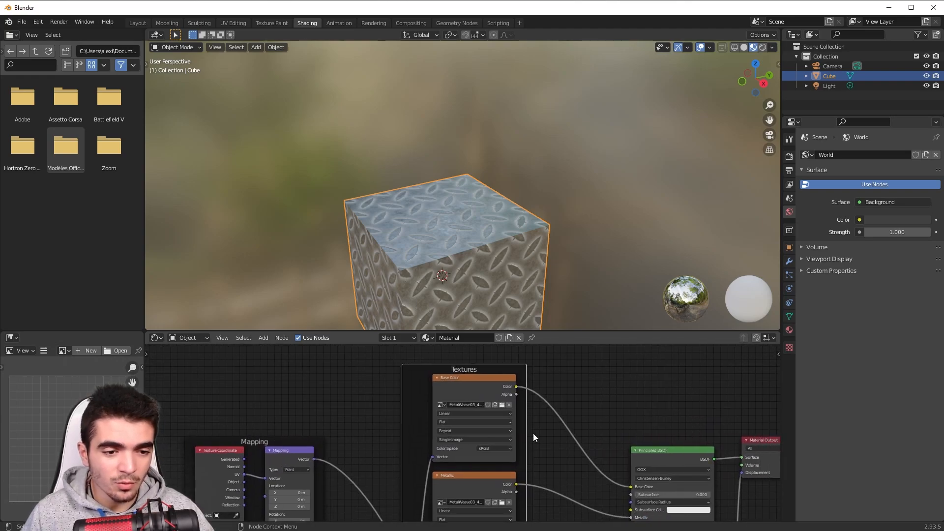
pyautogui.click(456, 382)
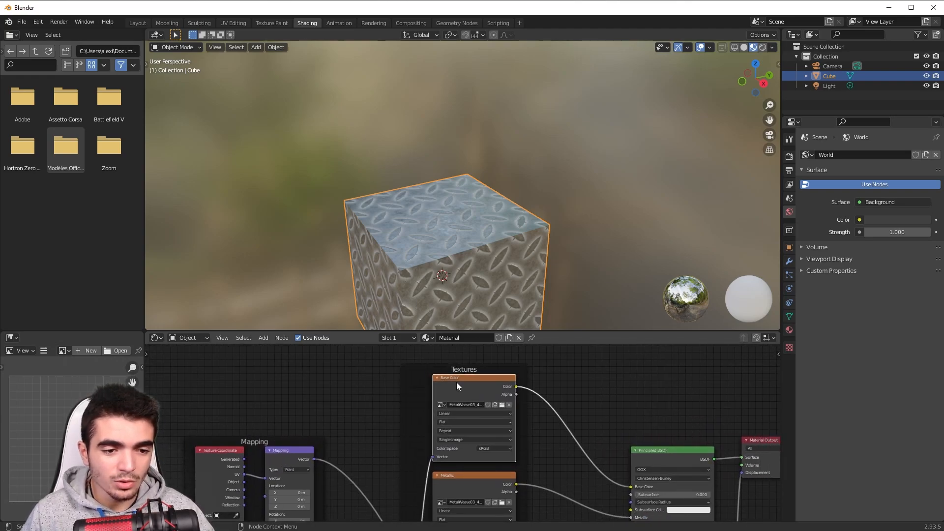
pyautogui.scroll(-3, 738, 417)
pyautogui.moveTo(752, 416); pyautogui.dragTo(585, 396, button='middle')
pyautogui.scroll(-1, 590, 407)
pyautogui.moveTo(586, 419); pyautogui.dragTo(613, 409)
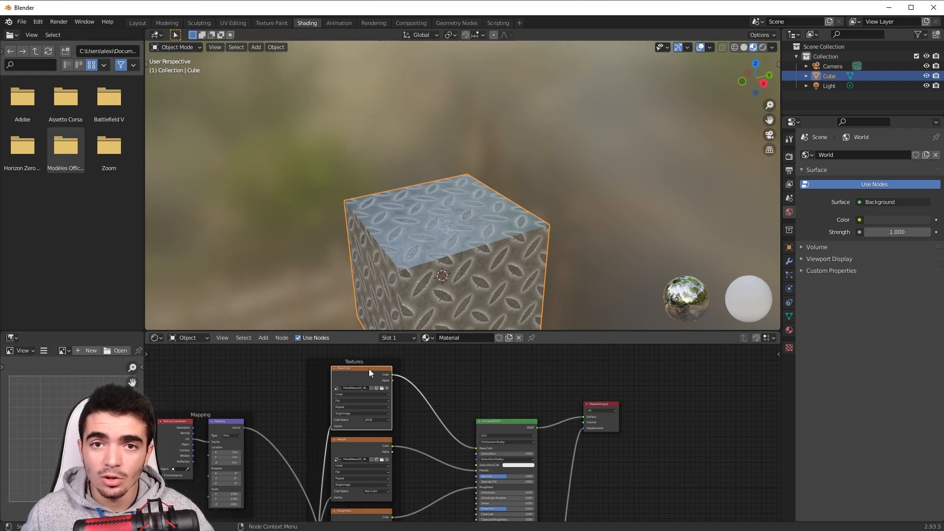
# Step: Preview the Base Color texture alone on the cube with Node Wrangler's Viewer connection
pyautogui.scroll(4, 445, 386)
pyautogui.moveTo(423, 391); pyautogui.dragTo(521, 425, button='middle')
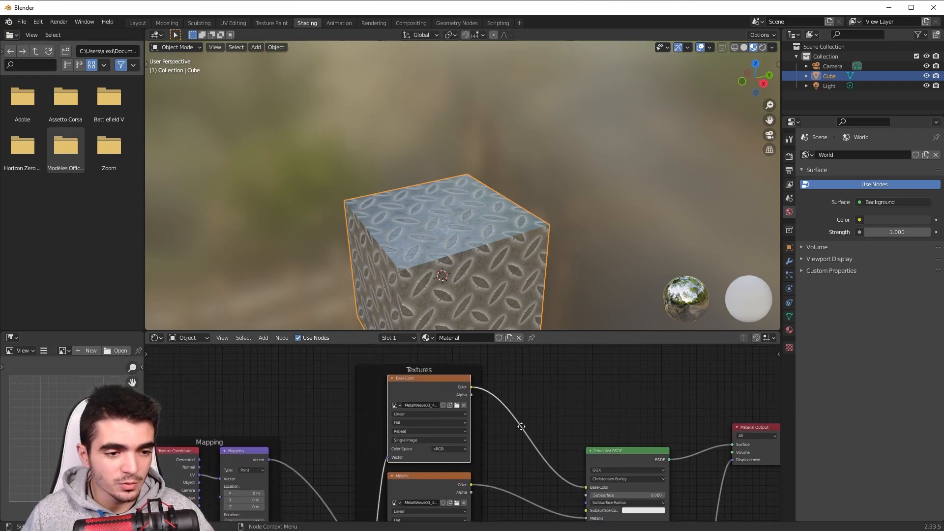
pyautogui.scroll(2, 516, 423)
pyautogui.moveTo(396, 315); pyautogui.dragTo(460, 245, button='middle')
pyautogui.scroll(-5, 459, 430)
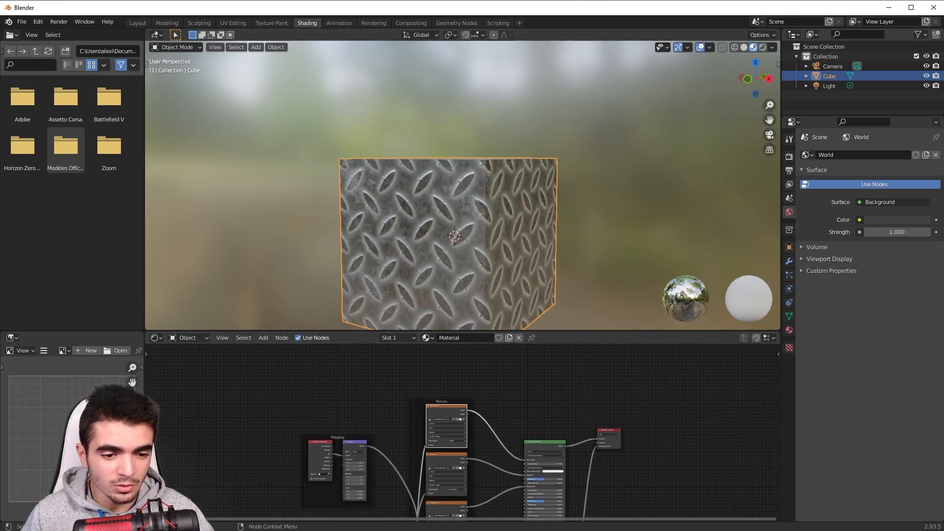
pyautogui.scroll(-2, 459, 430)
pyautogui.moveTo(518, 482); pyautogui.dragTo(495, 426, button='middle')
pyautogui.moveTo(407, 430); pyautogui.dragTo(425, 516, button='middle')
pyautogui.scroll(10, 468, 452)
pyautogui.moveTo(490, 432); pyautogui.dragTo(525, 391, button='middle')
pyautogui.scroll(2, 525, 392)
pyautogui.scroll(-1, 467, 386)
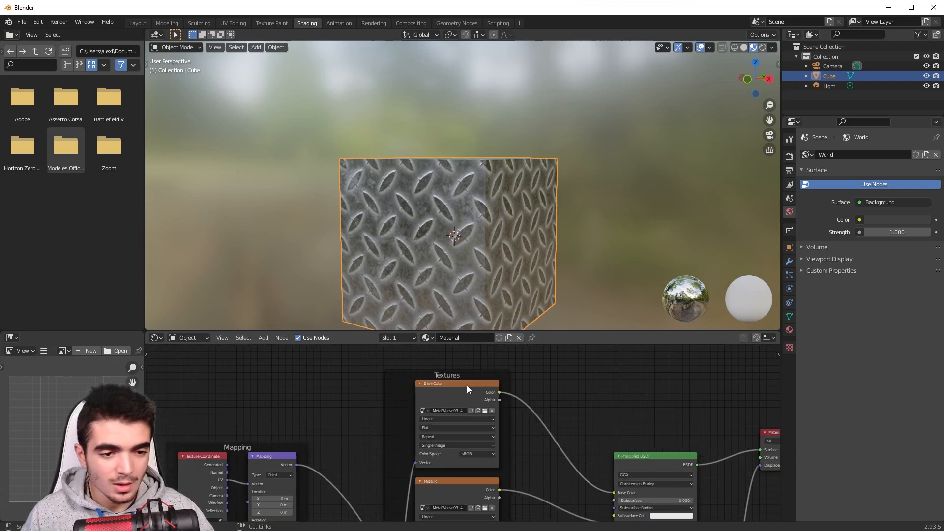
pyautogui.keyDown('ctrl'); pyautogui.keyDown('shift'); pyautogui.click(467, 385); pyautogui.keyUp('shift'); pyautogui.keyUp('ctrl')
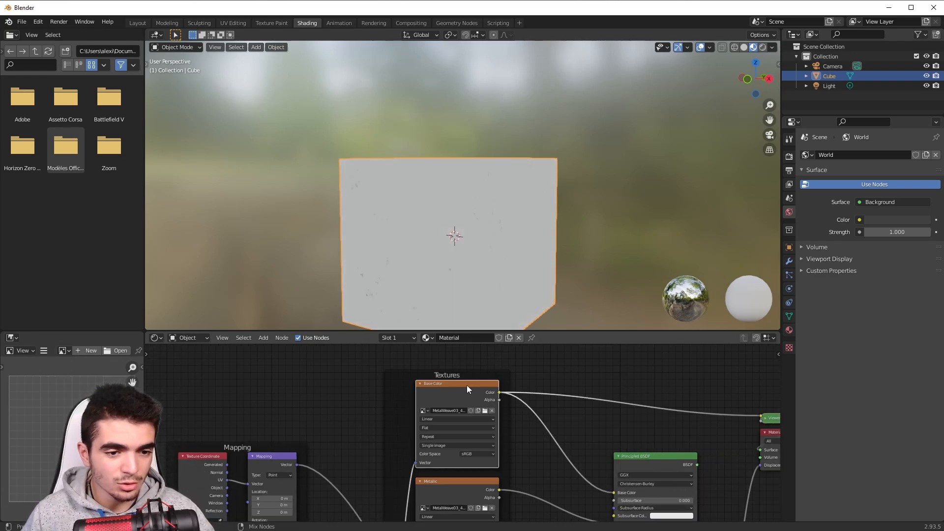
pyautogui.scroll(-1, 572, 412)
pyautogui.moveTo(627, 428); pyautogui.dragTo(530, 394, button='middle')
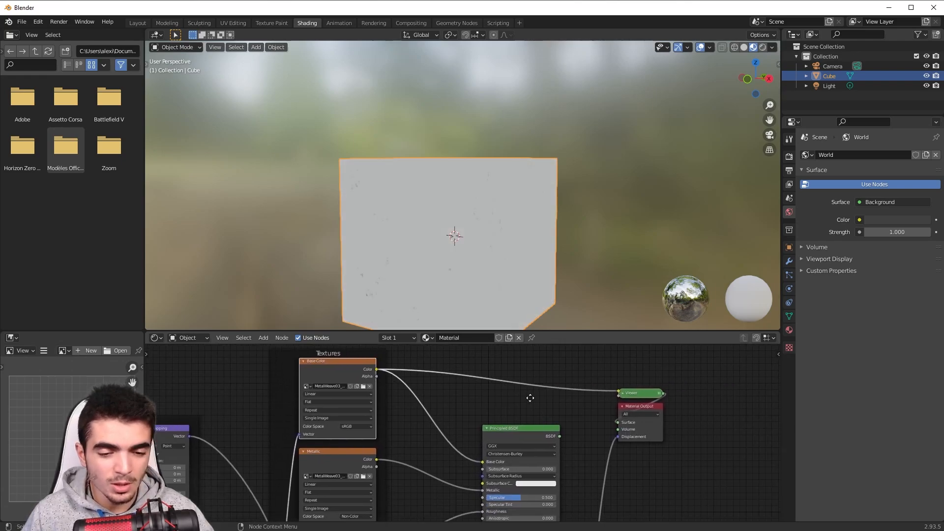
# Step: Move the Viewer node above the Principled BSDF, away from the Material Output, and inspect the Base Color preview on the cube
pyautogui.scroll(1, 530, 394)
pyautogui.moveTo(634, 400); pyautogui.dragTo(514, 385)
pyautogui.scroll(-2, 414, 246)
pyautogui.moveTo(414, 246); pyautogui.dragTo(487, 241, button='middle')
pyautogui.scroll(7, 435, 275)
pyautogui.scroll(-2, 429, 279)
pyautogui.moveTo(269, 367)
pyautogui.mouseDown()
pyautogui.moveTo(278, 373)
pyautogui.moveTo(270, 367)
pyautogui.mouseUp()
pyautogui.scroll(-2, 358, 442)
pyautogui.moveTo(384, 437); pyautogui.dragTo(408, 366, button='middle')
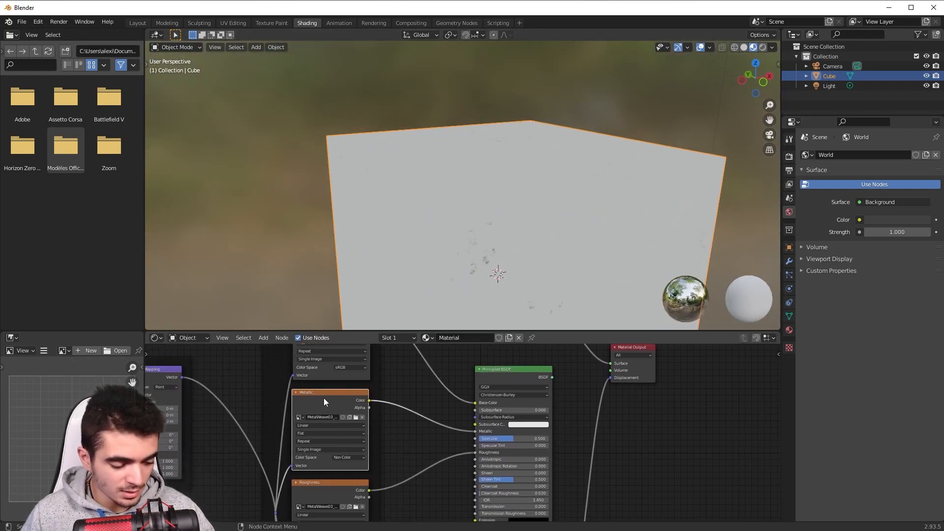
# Step: Preview the Metallic texture alone on the cube and inspect it from several sides
pyautogui.keyDown('ctrl'); pyautogui.keyDown('shift'); pyautogui.click(324, 398); pyautogui.keyUp('shift'); pyautogui.keyUp('ctrl')
pyautogui.scroll(-4, 542, 208)
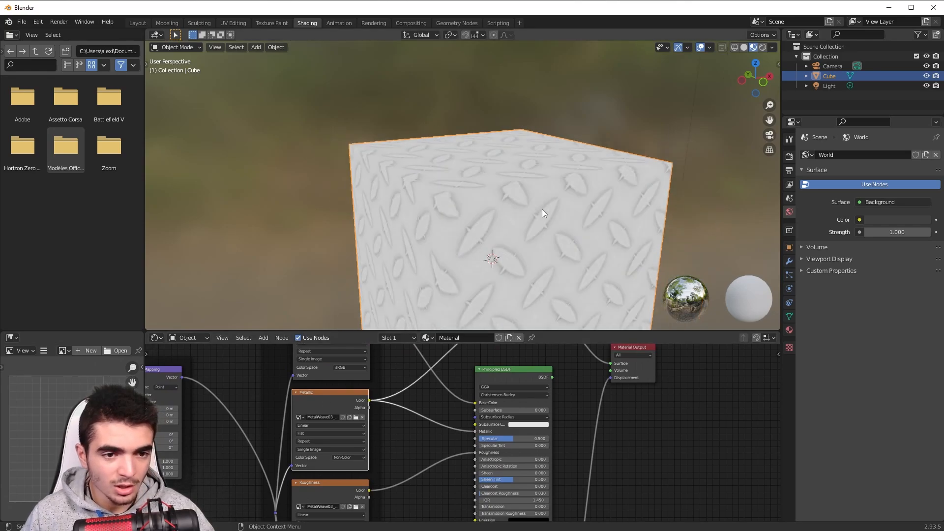
pyautogui.moveTo(470, 214)
pyautogui.mouseDown(button='middle')
pyautogui.moveTo(494, 189)
pyautogui.moveTo(594, 173)
pyautogui.moveTo(472, 224)
pyautogui.mouseUp(button='middle')
pyautogui.scroll(2, 470, 225)
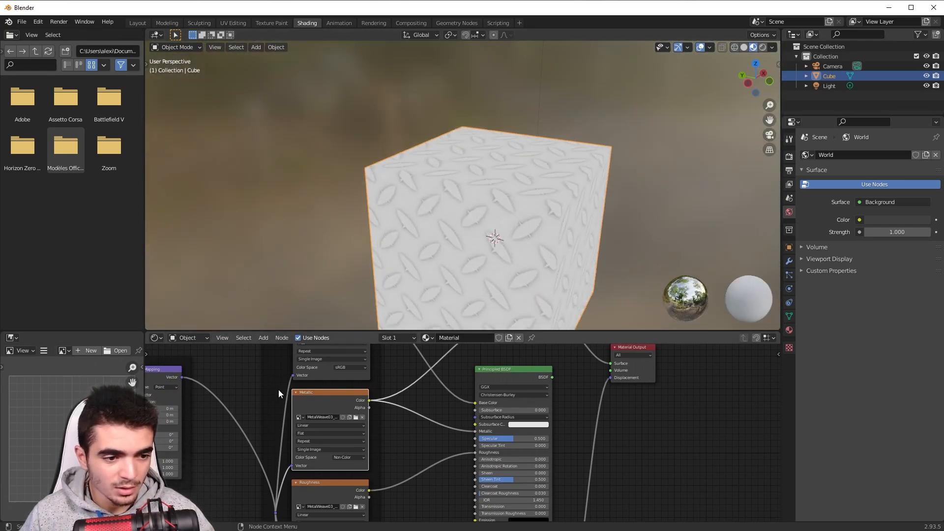
# Step: Preview the Roughness, Normal, Normal Map and Displacement nodes on the cube one after another
pyautogui.scroll(-1, 401, 458)
pyautogui.moveTo(403, 482); pyautogui.dragTo(373, 358, button='middle')
pyautogui.keyDown('ctrl'); pyautogui.keyDown('shift'); pyautogui.click(373, 358); pyautogui.keyUp('shift'); pyautogui.keyUp('ctrl')
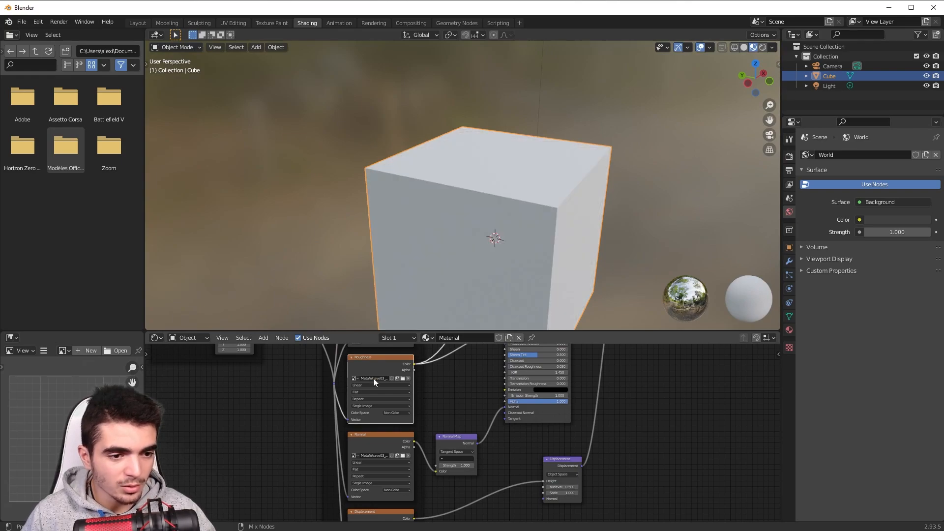
pyautogui.keyDown('ctrl'); pyautogui.keyDown('shift'); pyautogui.click(362, 437); pyautogui.keyUp('shift'); pyautogui.keyUp('ctrl')
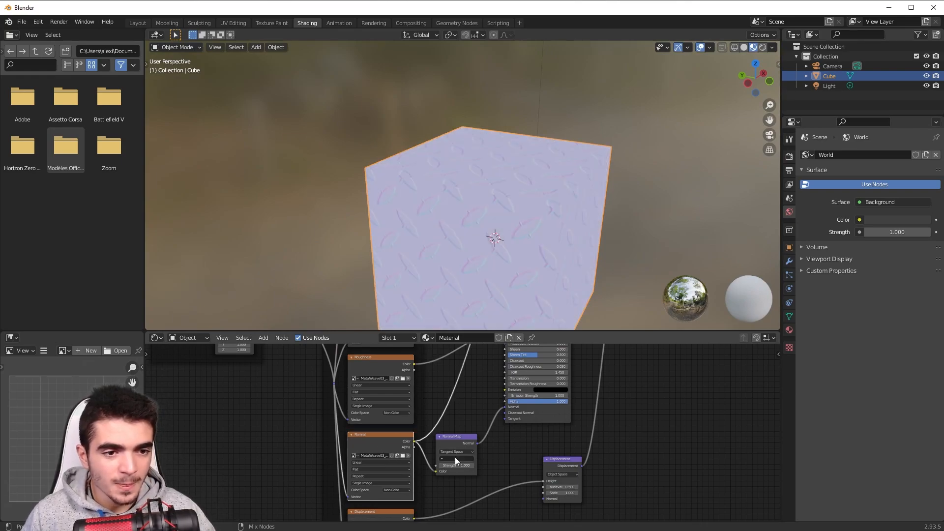
pyautogui.keyDown('ctrl'); pyautogui.keyDown('shift'); pyautogui.click(455, 439); pyautogui.keyUp('shift'); pyautogui.keyUp('ctrl')
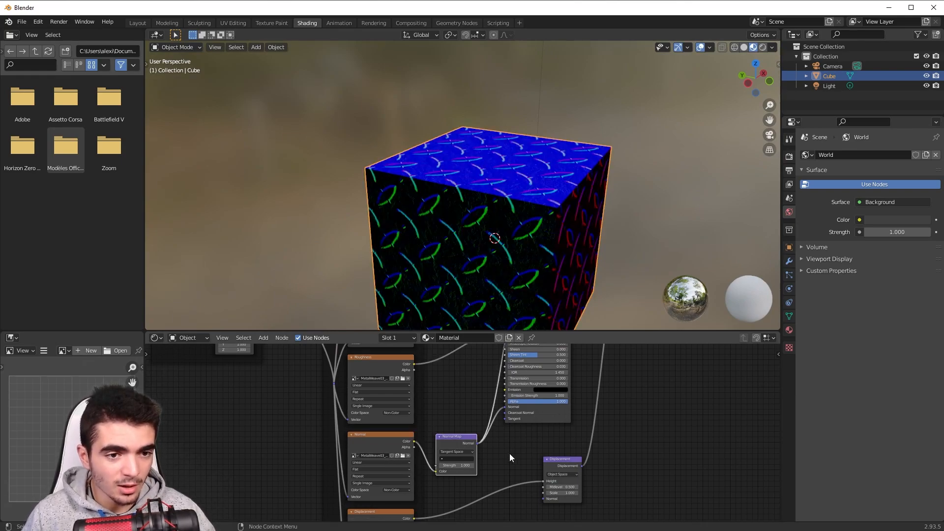
pyautogui.keyDown('ctrl'); pyautogui.keyDown('shift'); pyautogui.click(562, 461); pyautogui.keyUp('shift'); pyautogui.keyUp('ctrl')
# Step: Examine the whole node tree, from the Mapping and Textures frames to the Viewer and Material Output nodes
pyautogui.scroll(-1, 531, 453)
pyautogui.scroll(-1, 530, 449)
pyautogui.moveTo(522, 440); pyautogui.dragTo(457, 521, button='middle')
pyautogui.scroll(1, 475, 322)
pyautogui.scroll(1, 476, 366)
pyautogui.scroll(1, 474, 380)
pyautogui.moveTo(407, 398); pyautogui.dragTo(487, 424, button='middle')
pyautogui.scroll(-6, 461, 432)
pyautogui.scroll(5, 437, 445)
pyautogui.scroll(-6, 487, 424)
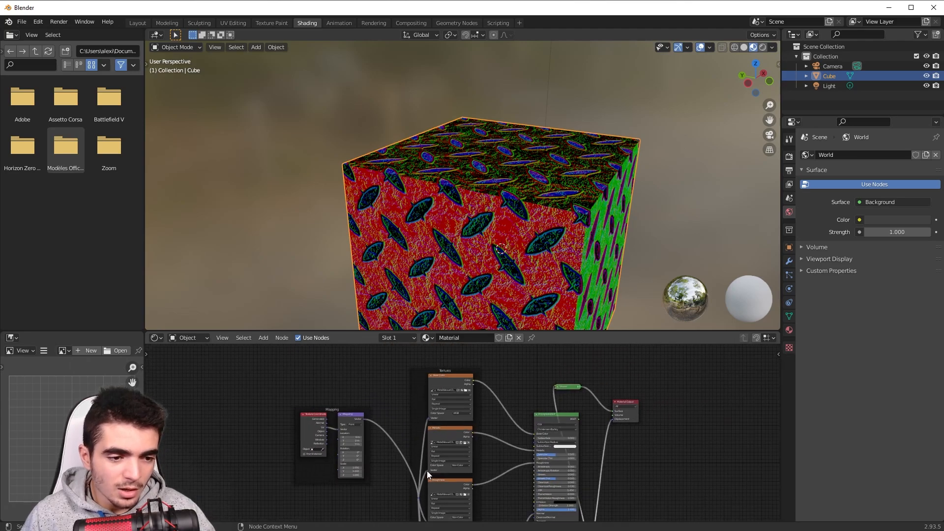
pyautogui.moveTo(427, 471); pyautogui.dragTo(402, 448, button='middle')
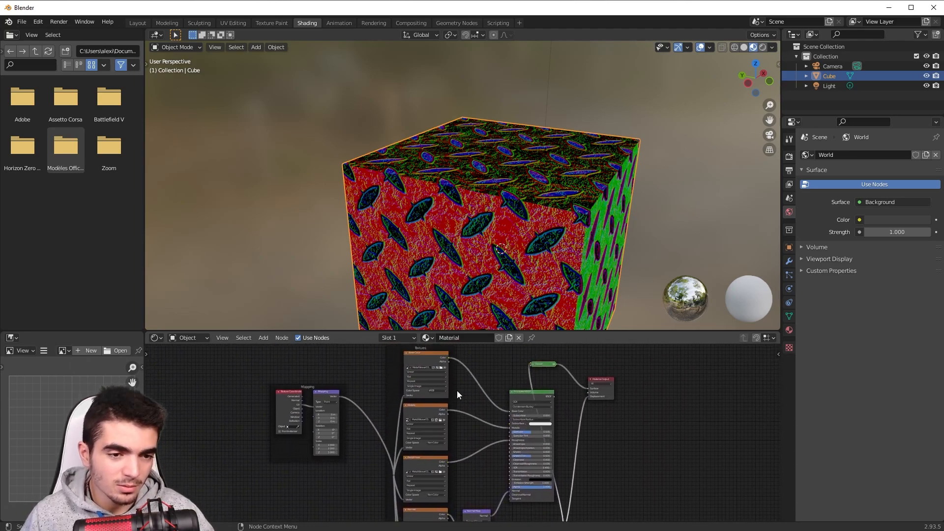
pyautogui.moveTo(332, 411); pyautogui.dragTo(335, 427, button='middle')
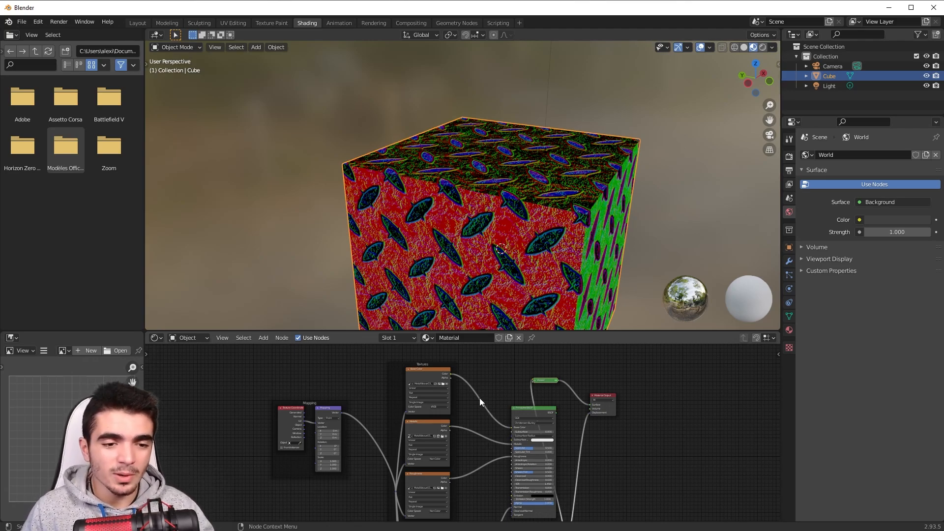
pyautogui.moveTo(479, 397); pyautogui.dragTo(444, 418, button='middle')
pyautogui.scroll(2, 346, 379)
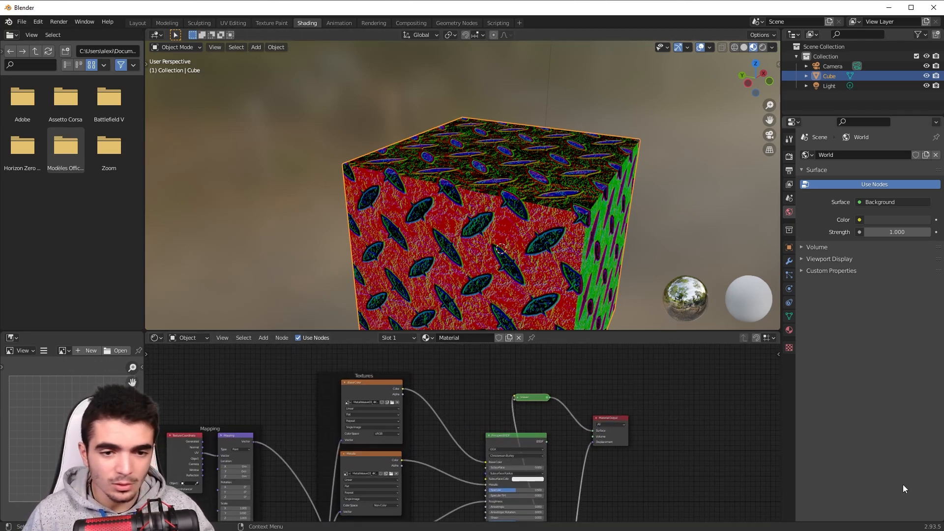
# Step: Raise the Viewer node higher above the Principled BSDF and shift the Material Output node slightly away from it
pyautogui.click(358, 385)
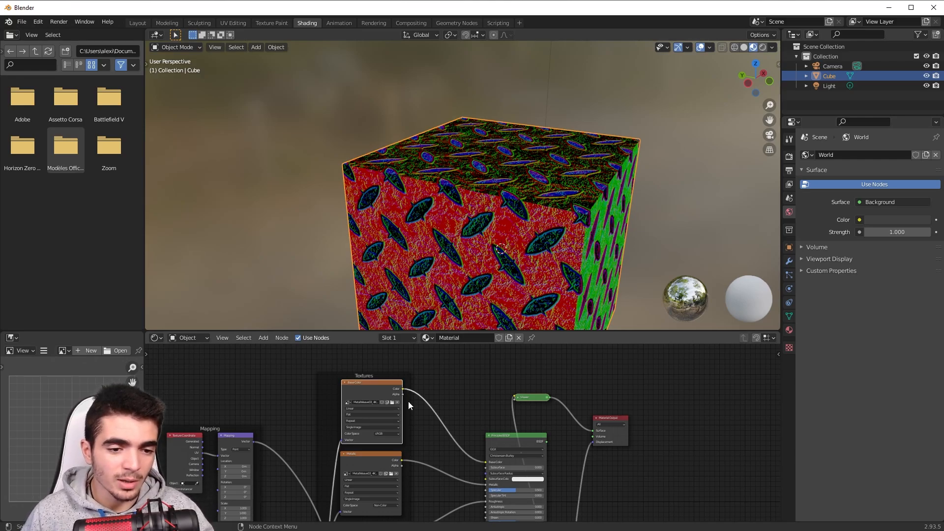
pyautogui.moveTo(503, 207); pyautogui.dragTo(606, 314, button='middle')
pyautogui.moveTo(538, 401); pyautogui.dragTo(566, 388)
pyautogui.scroll(2, 568, 408)
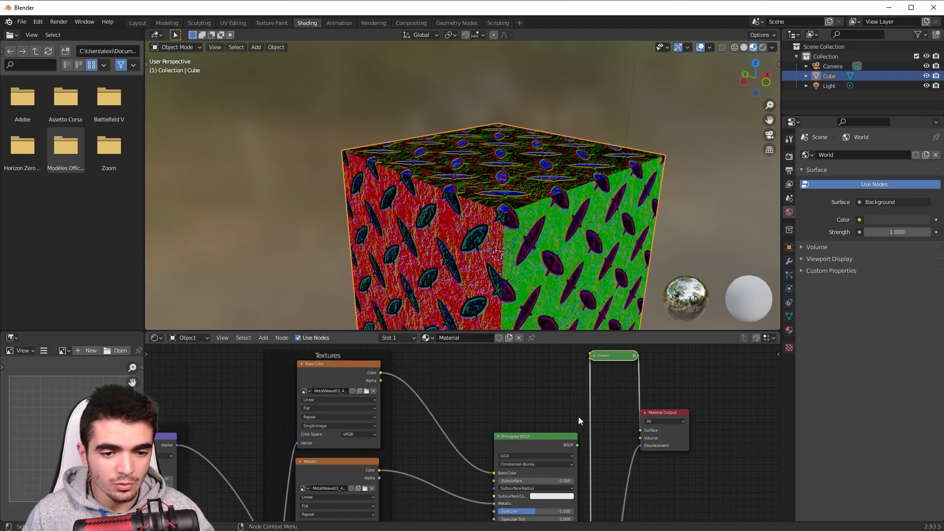
pyautogui.moveTo(547, 395); pyautogui.dragTo(488, 510, button='middle')
pyautogui.scroll(-3, 438, 455)
pyautogui.moveTo(557, 408); pyautogui.dragTo(574, 410)
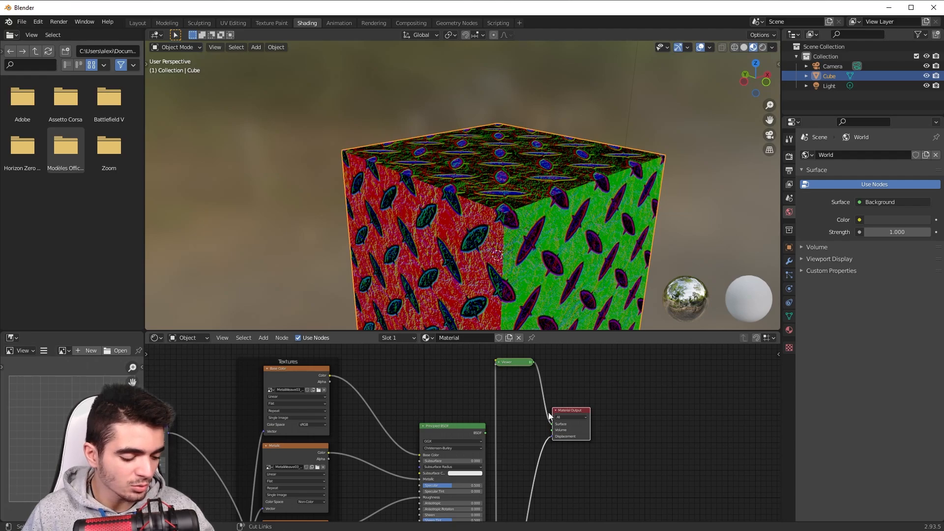
# Step: Route the Principled BSDF back to the Material Output using Node Wrangler's preview and view the shaded cube
pyautogui.keyDown('ctrl'); pyautogui.keyDown('shift'); pyautogui.click(451, 429); pyautogui.keyUp('shift'); pyautogui.keyUp('ctrl')
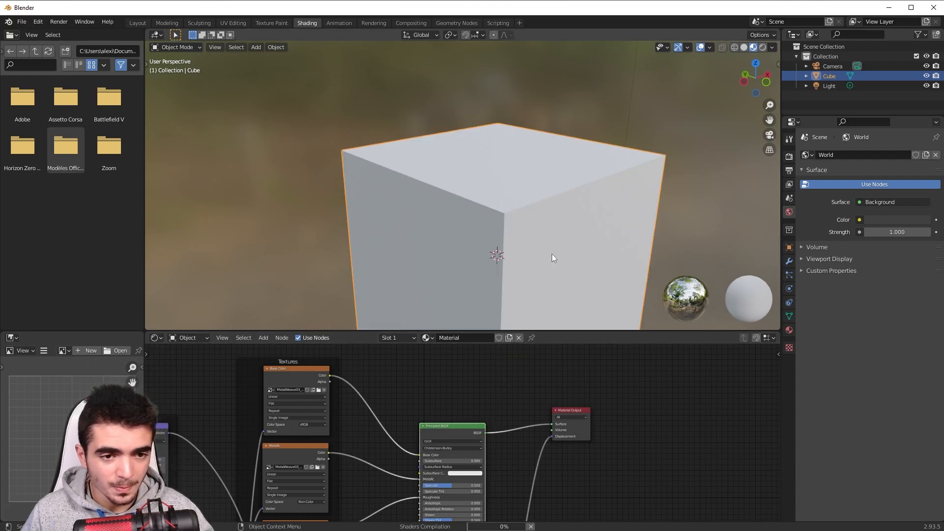
pyautogui.scroll(-2, 535, 412)
pyautogui.moveTo(516, 295); pyautogui.dragTo(504, 261, button='middle')
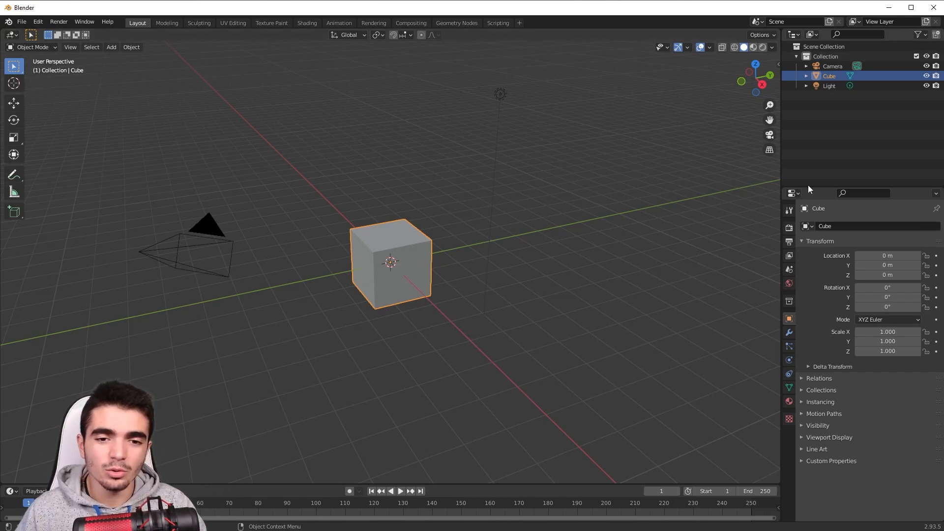
# Step: Set the render engine to Cycles with GPU Compute as the device, and expand the Performance render settings
pyautogui.click(788, 228)
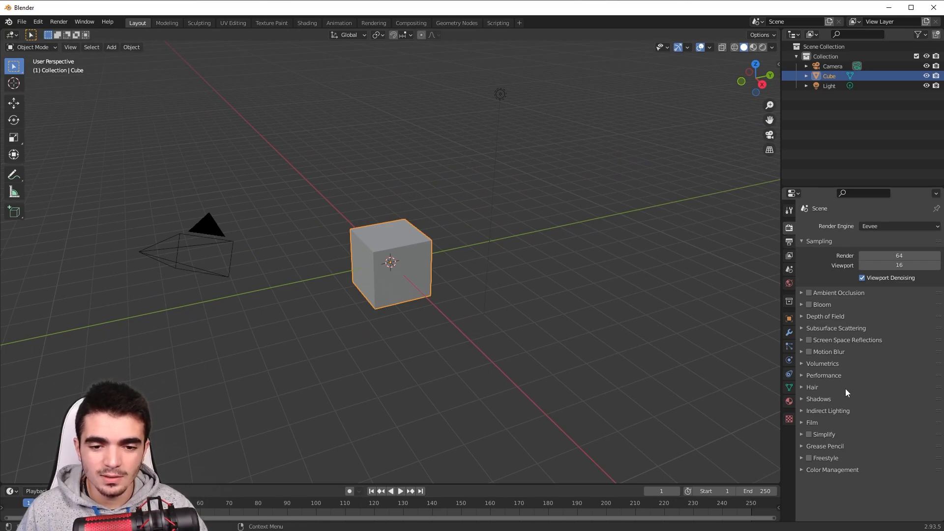
pyautogui.click(878, 226)
pyautogui.click(878, 259)
pyautogui.click(879, 250)
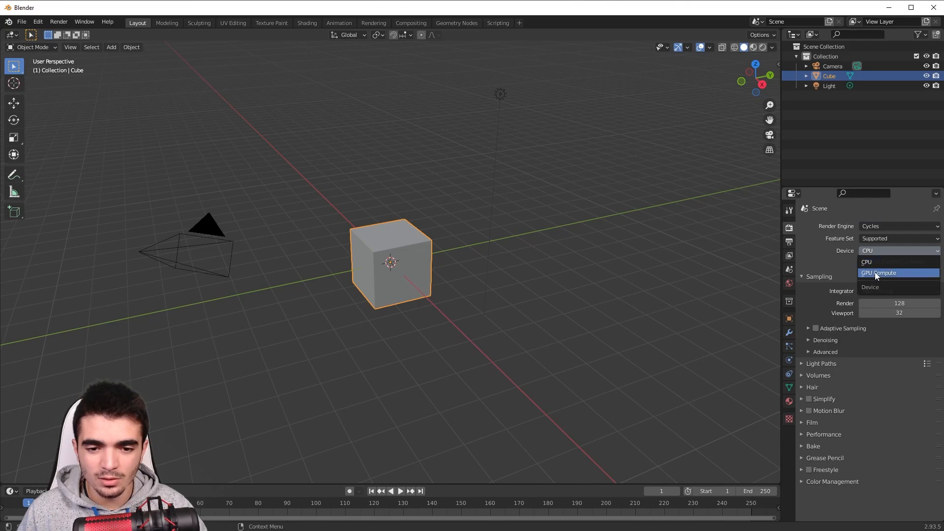
pyautogui.click(874, 274)
pyautogui.scroll(-1, 816, 414)
pyautogui.click(819, 411)
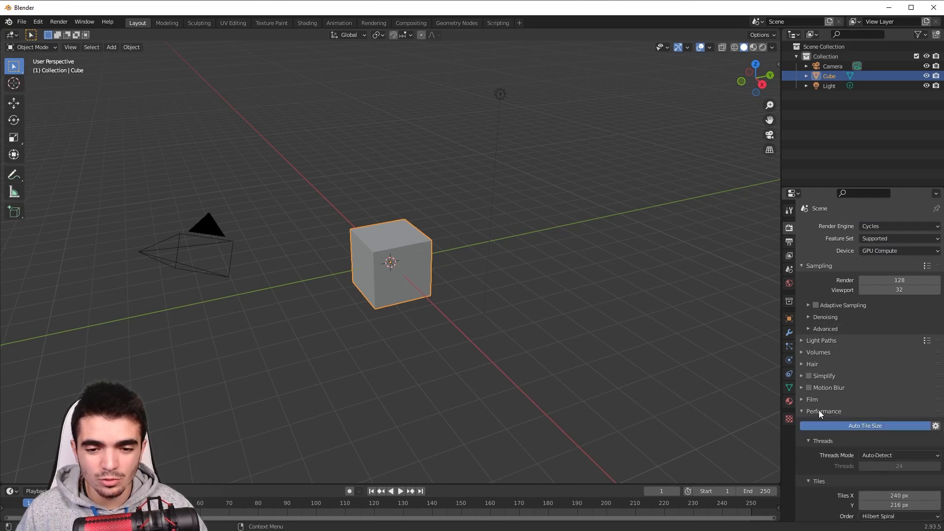
# Step: Bring the Performance tile settings into view and look at the cube through the scene camera
pyautogui.scroll(-5, 818, 410)
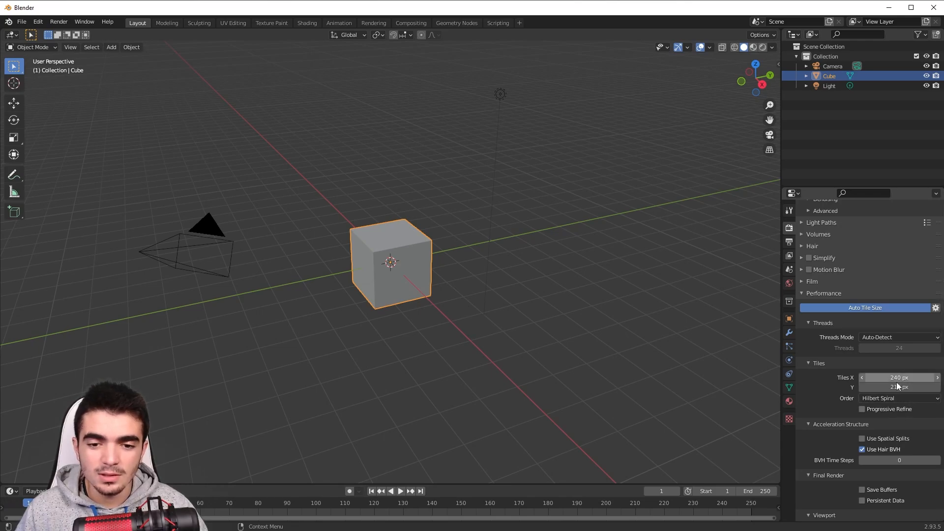
pyautogui.moveTo(418, 295); pyautogui.dragTo(443, 296, button='middle')
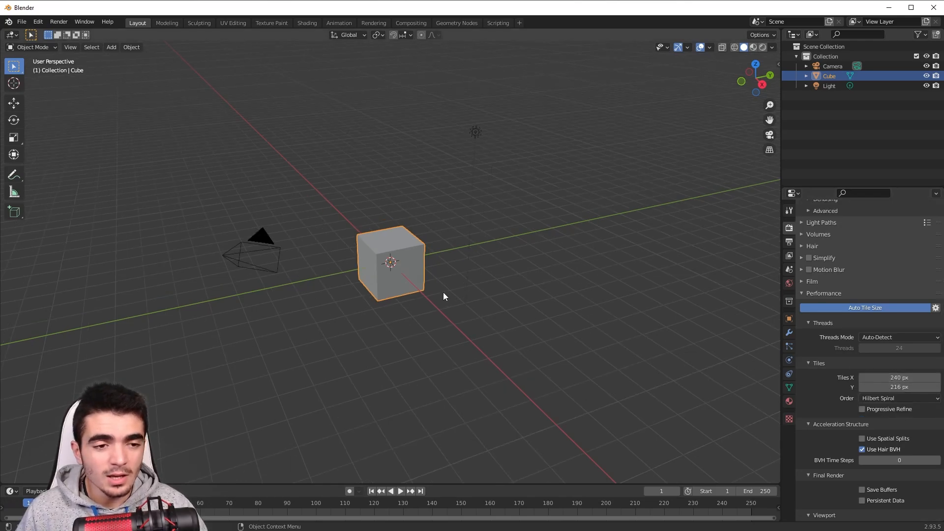
pyautogui.press('KP_0')
pyautogui.keyDown('shift'); pyautogui.moveTo(458, 293); pyautogui.dragTo(467, 302, button='middle'); pyautogui.keyUp('shift')
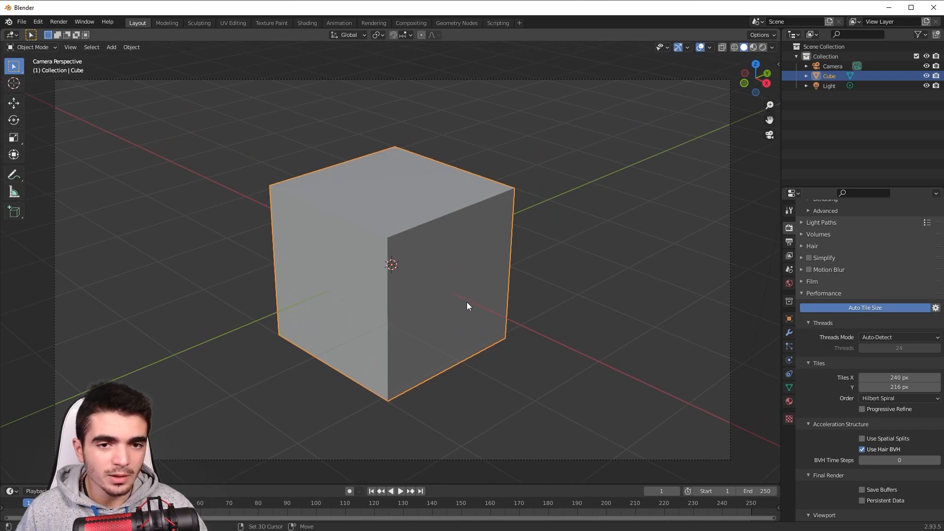
# Step: Render a still image of the cube twice with Cycles, closing the render window after each run
pyautogui.click(58, 21)
pyautogui.click(62, 34)
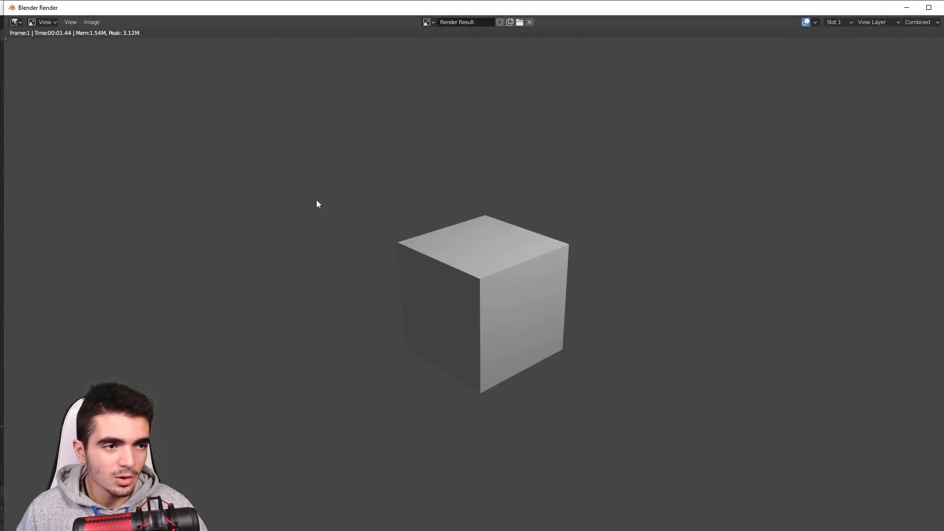
pyautogui.scroll(2, 497, 158)
pyautogui.click(939, 7)
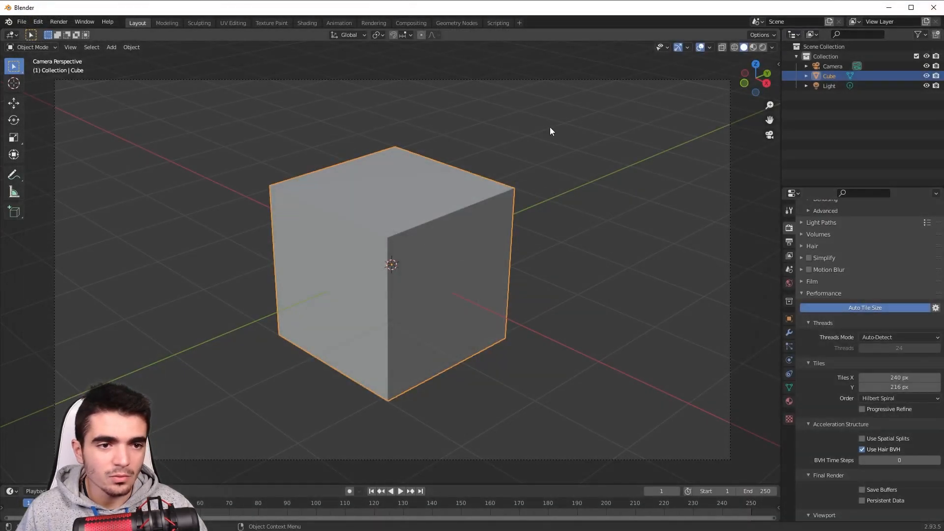
pyautogui.click(60, 21)
pyautogui.click(115, 34)
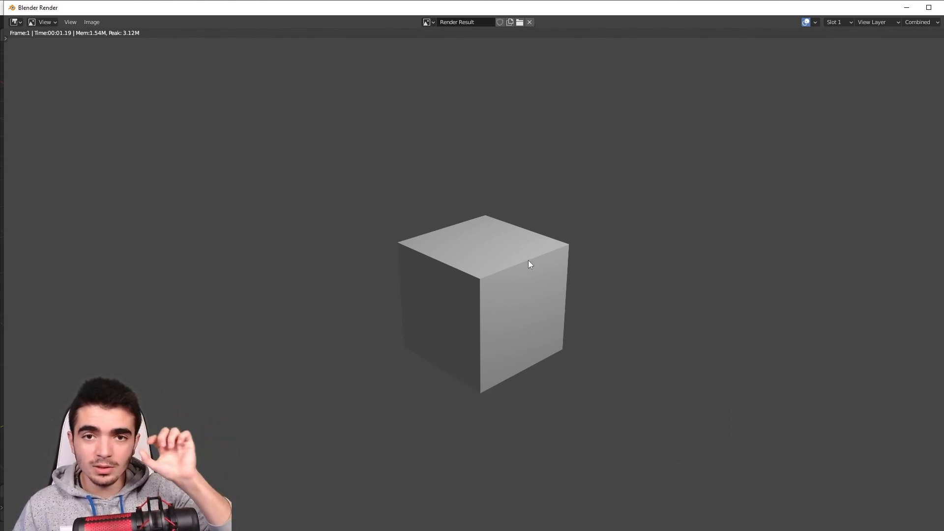
pyautogui.click(908, 9)
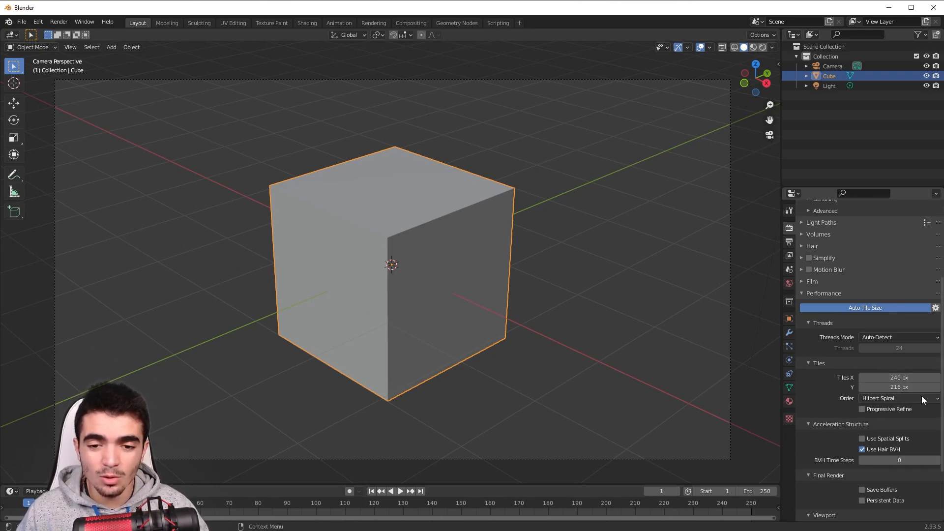
# Step: Examine the Cycles Device options and the Tiles X and Y sizes, keeping GPU Compute as the device
pyautogui.scroll(1, 885, 400)
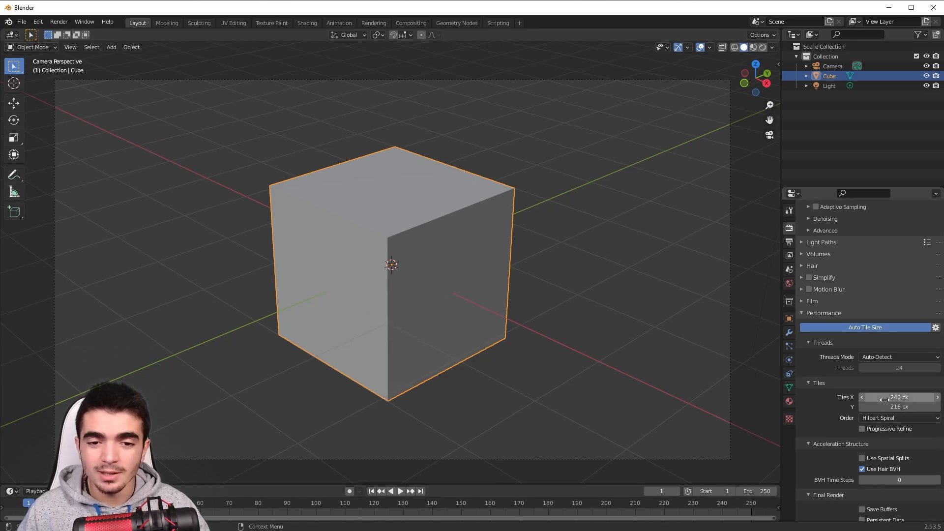
pyautogui.scroll(1, 884, 400)
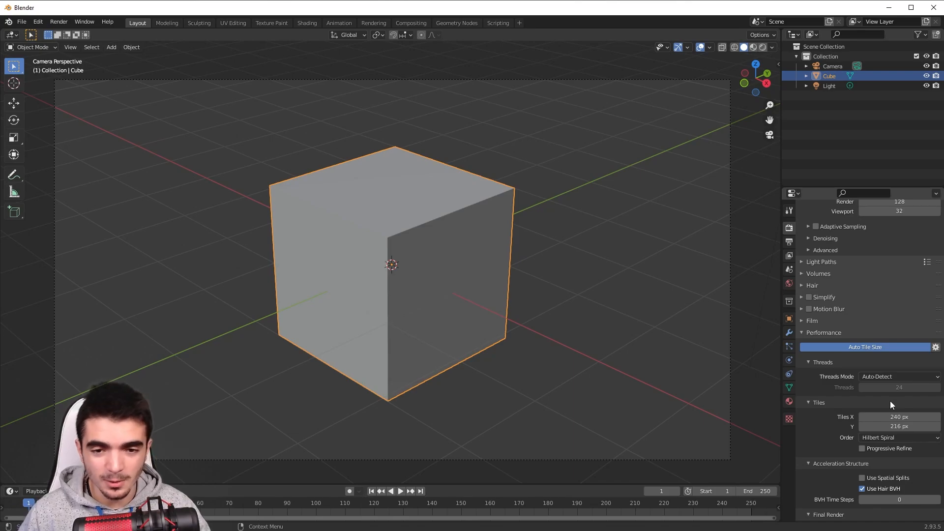
pyautogui.scroll(3, 891, 402)
pyautogui.scroll(1, 886, 400)
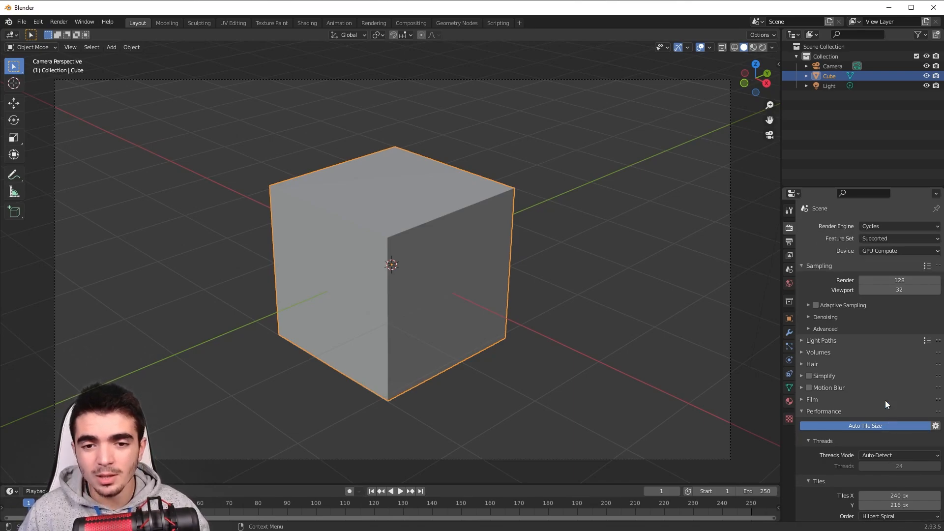
pyautogui.click(895, 251)
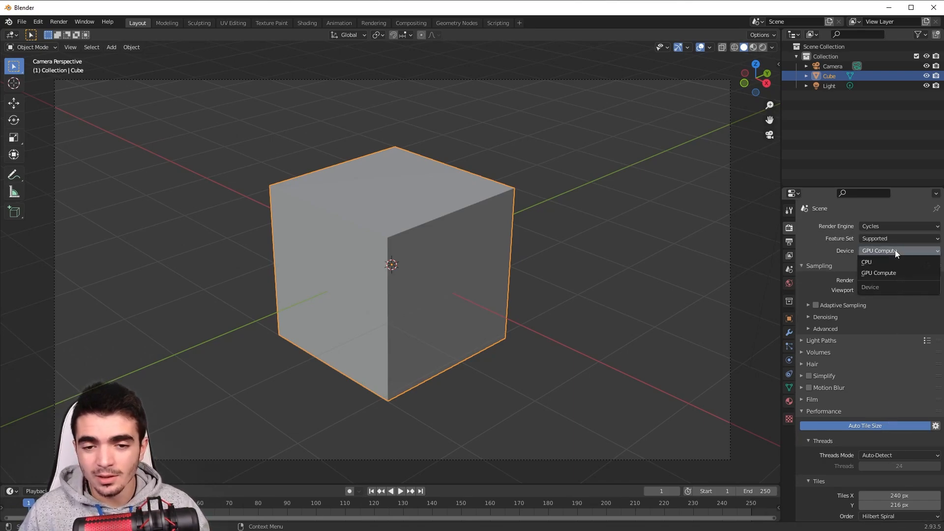
pyautogui.click(878, 273)
pyautogui.scroll(-7, 872, 334)
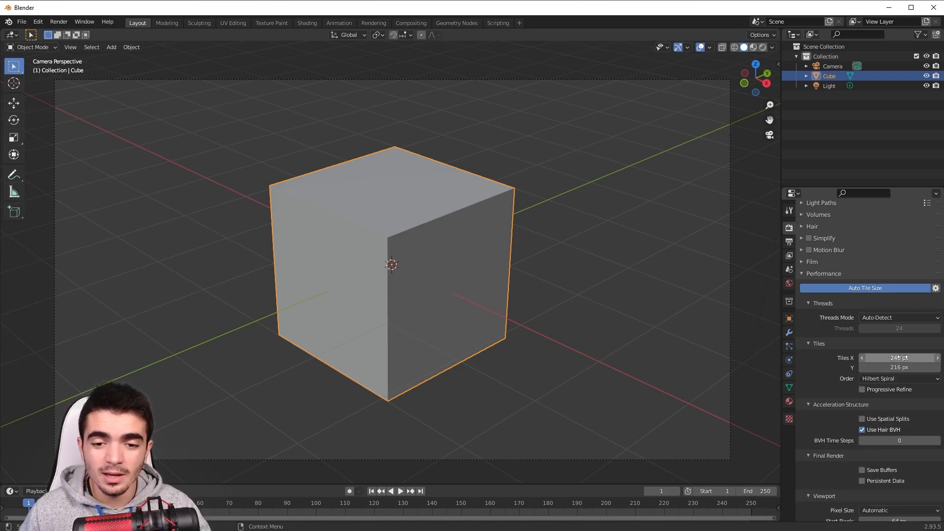
pyautogui.scroll(7, 901, 320)
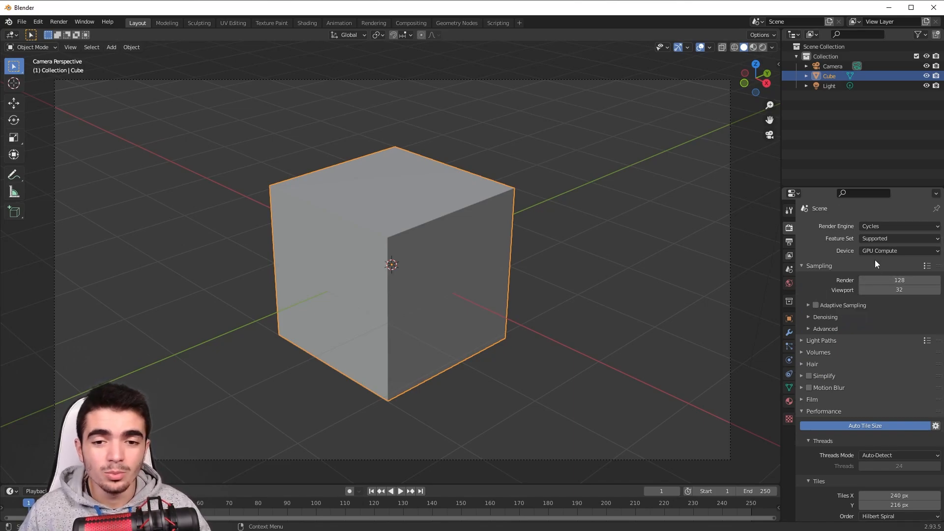
pyautogui.scroll(-7, 905, 349)
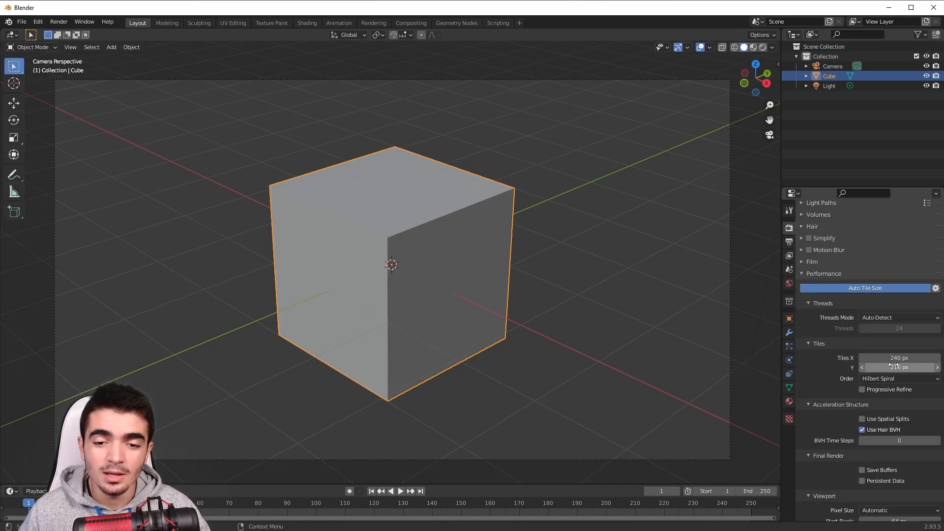
pyautogui.scroll(1, 906, 392)
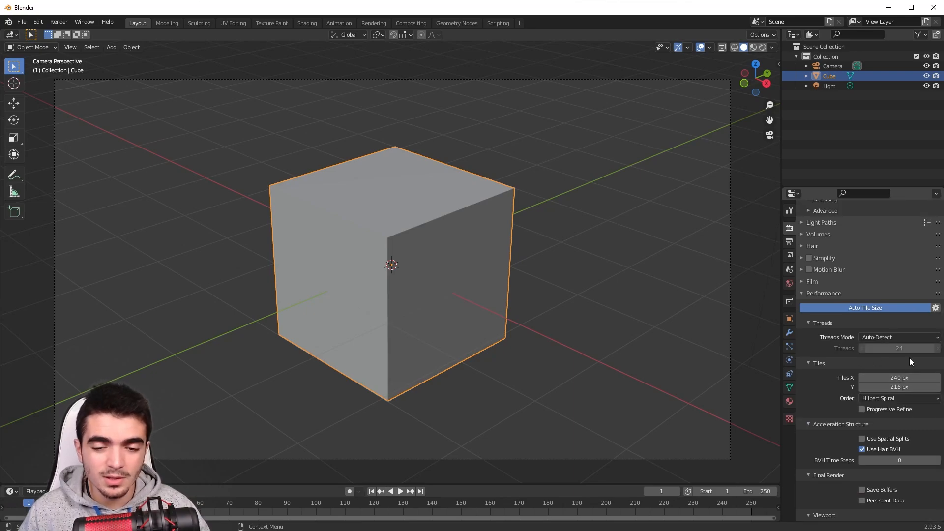
pyautogui.scroll(1, 831, 396)
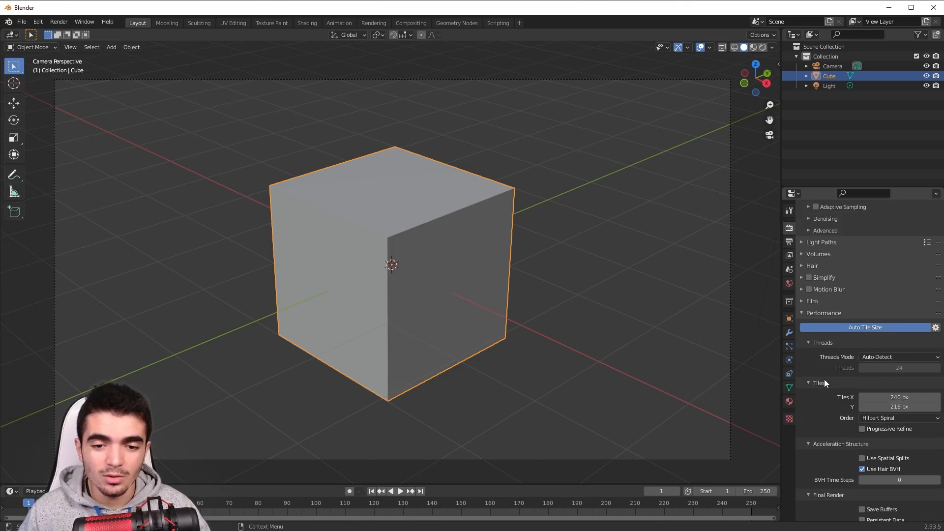
pyautogui.scroll(5, 826, 384)
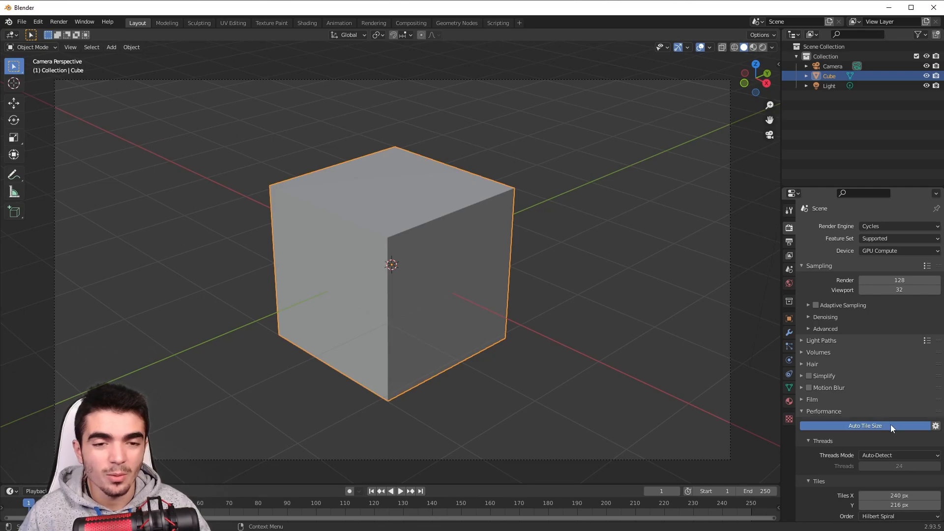
# Step: Search the add-ons in the preferences for "tile" to check Render: Auto Tile Size, and close the preferences
pyautogui.click(38, 22)
pyautogui.click(54, 160)
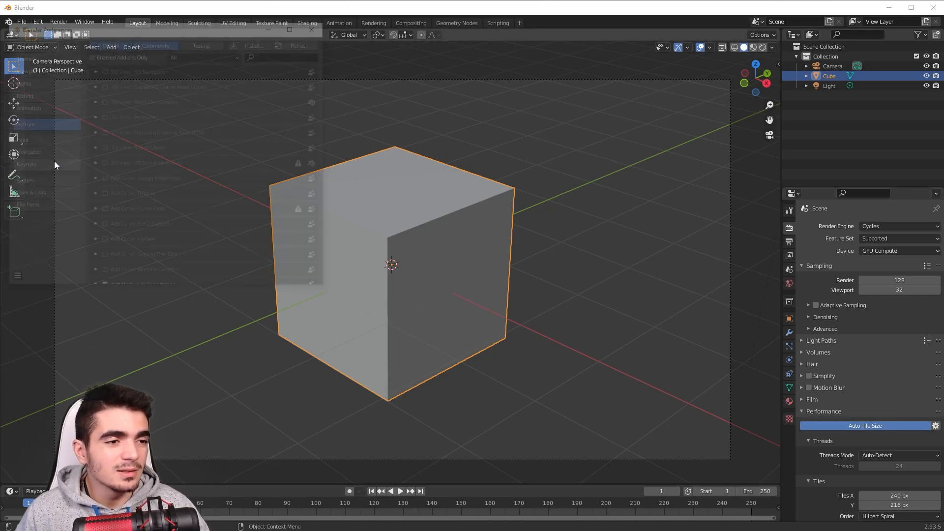
pyautogui.click(278, 53)
pyautogui.write('tiles')
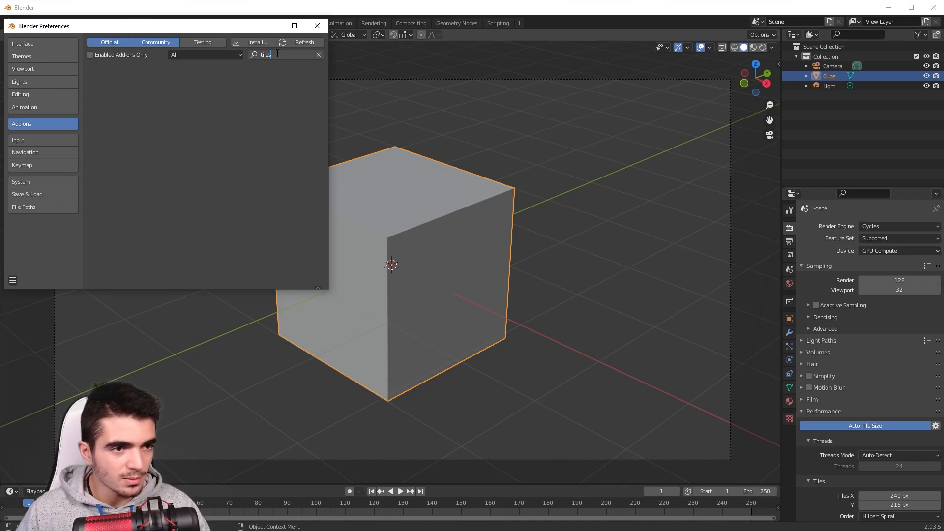
pyautogui.press('BackSpace')
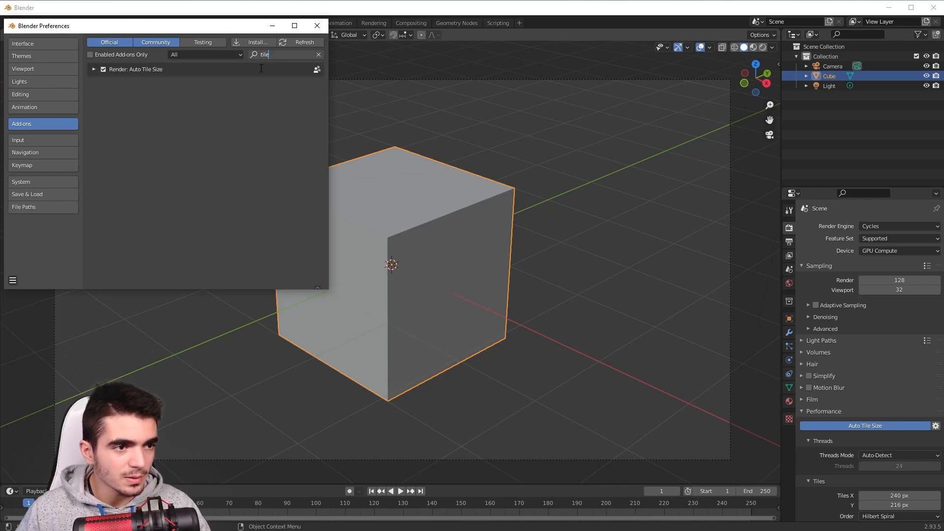
pyautogui.press('Return')
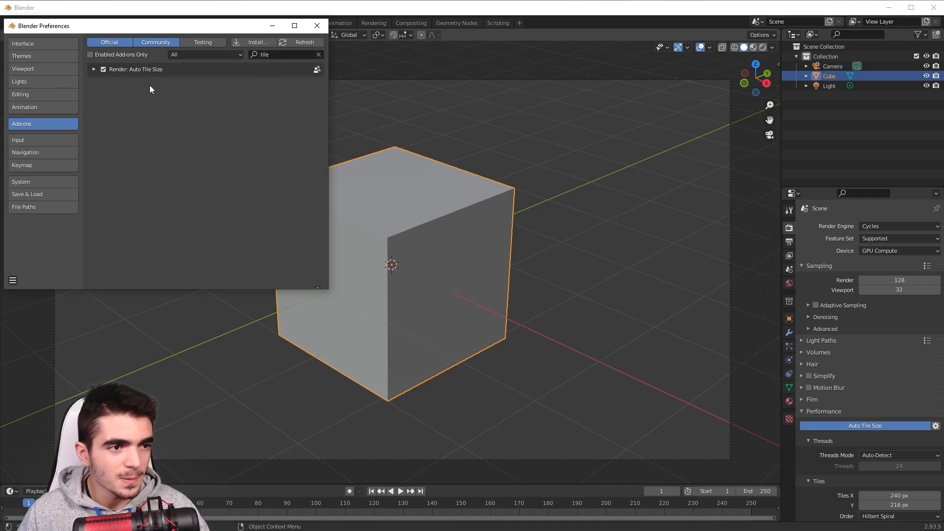
pyautogui.click(317, 26)
# Step: Collapse and reopen the Performance settings, and toggle Auto Tile Size off and on twice, leaving it enabled
pyautogui.click(821, 411)
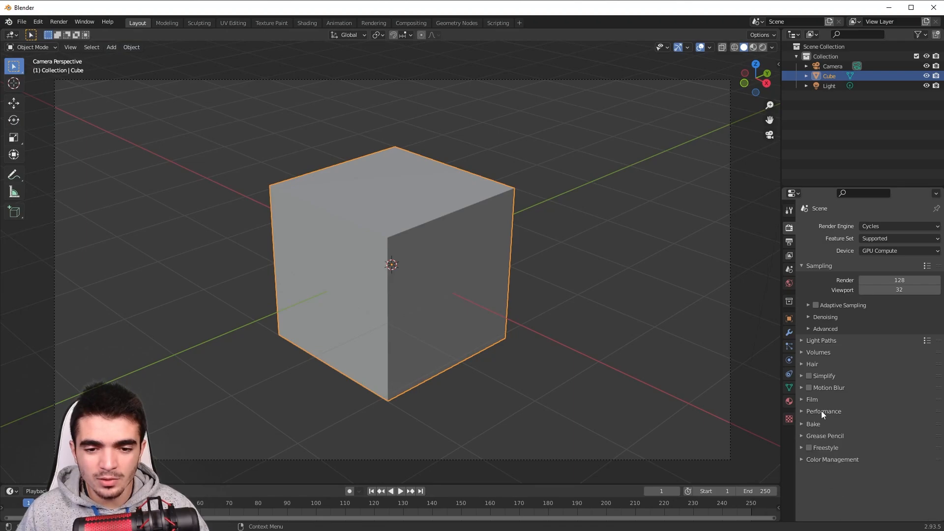
pyautogui.click(822, 411)
pyautogui.scroll(-5, 822, 403)
pyautogui.click(848, 327)
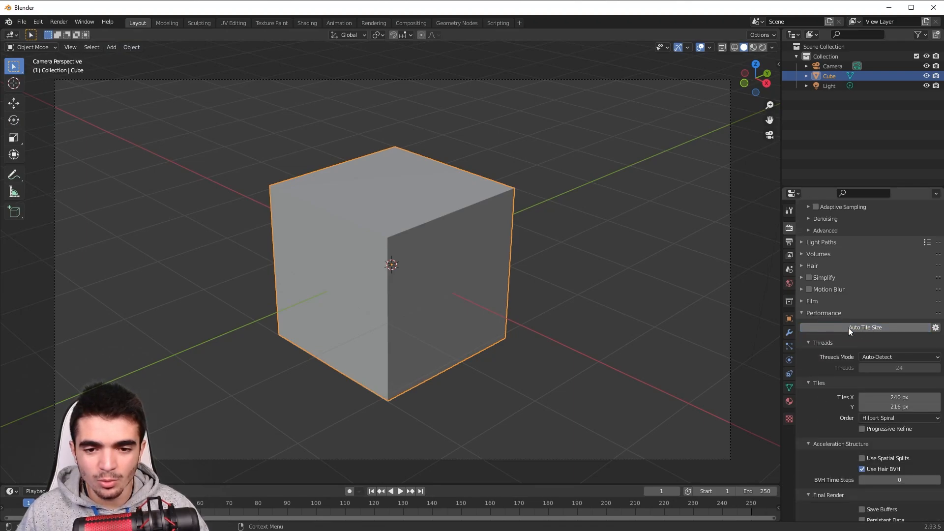
pyautogui.click(854, 327)
pyautogui.click(854, 327)
pyautogui.click(854, 326)
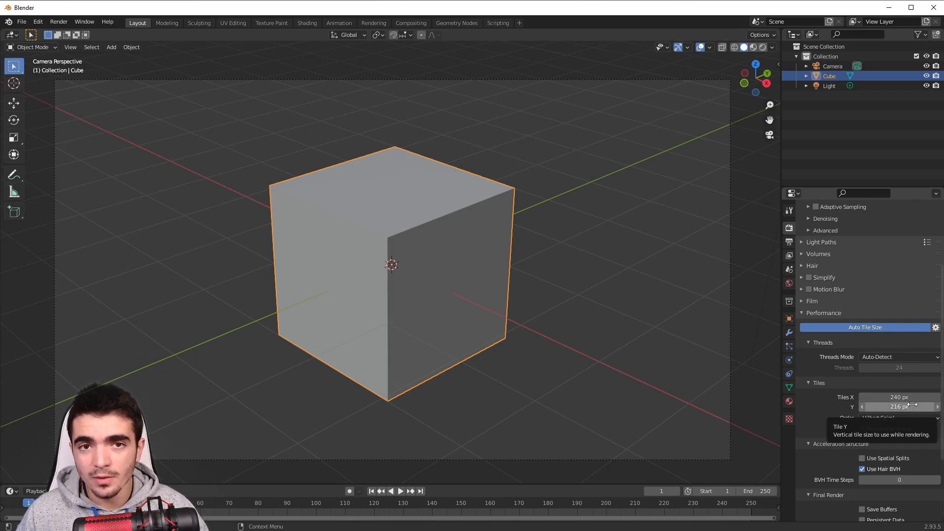
# Step: Show the advanced Auto Tile Size options and set the Po2 target tile size back to 256
pyautogui.click(935, 327)
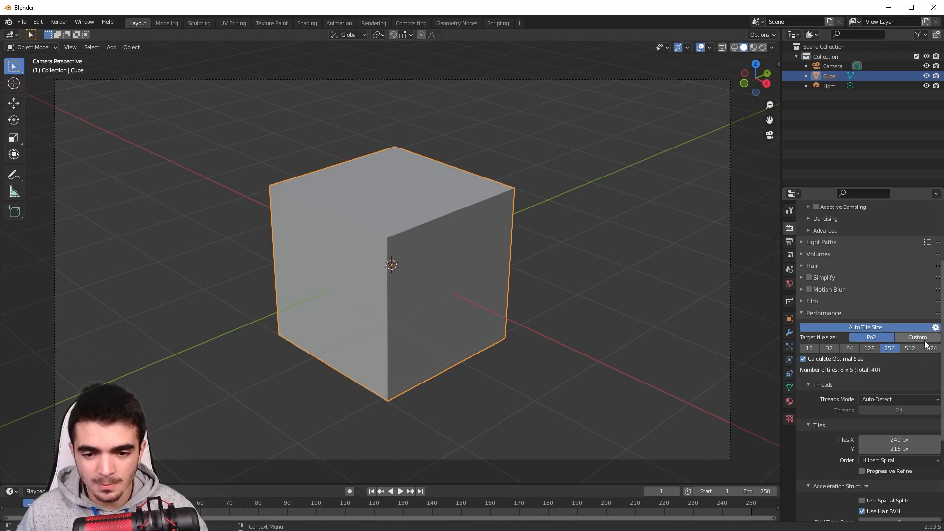
pyautogui.scroll(-3, 907, 374)
pyautogui.scroll(1, 907, 373)
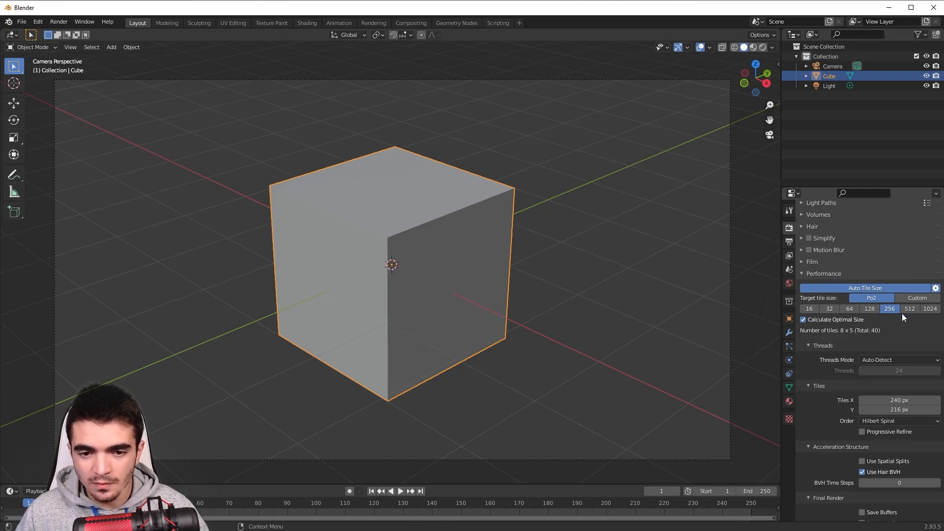
pyautogui.scroll(-2, 909, 329)
pyautogui.scroll(1, 913, 338)
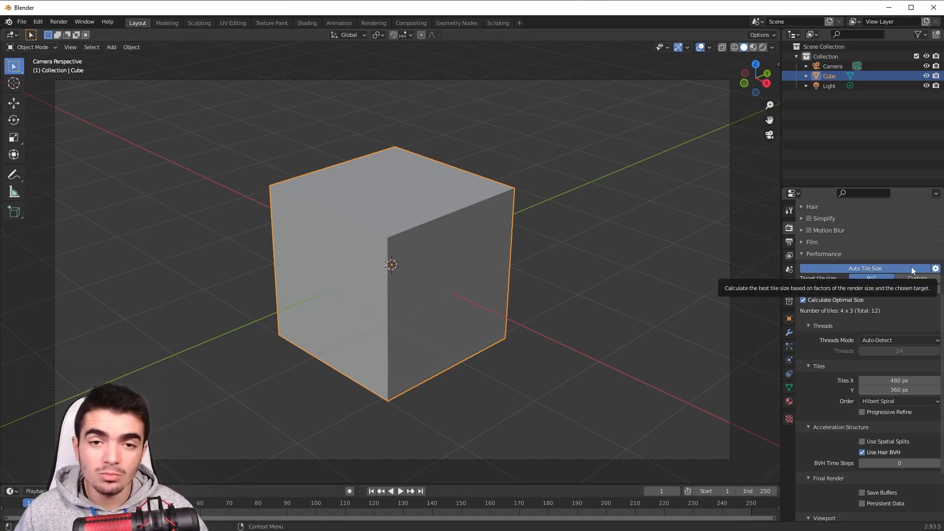
pyautogui.click(886, 288)
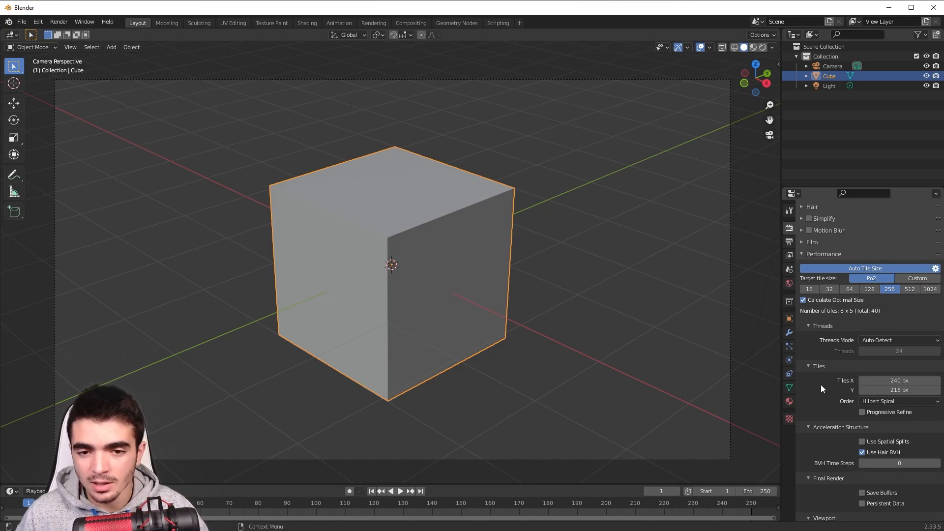
pyautogui.click(871, 269)
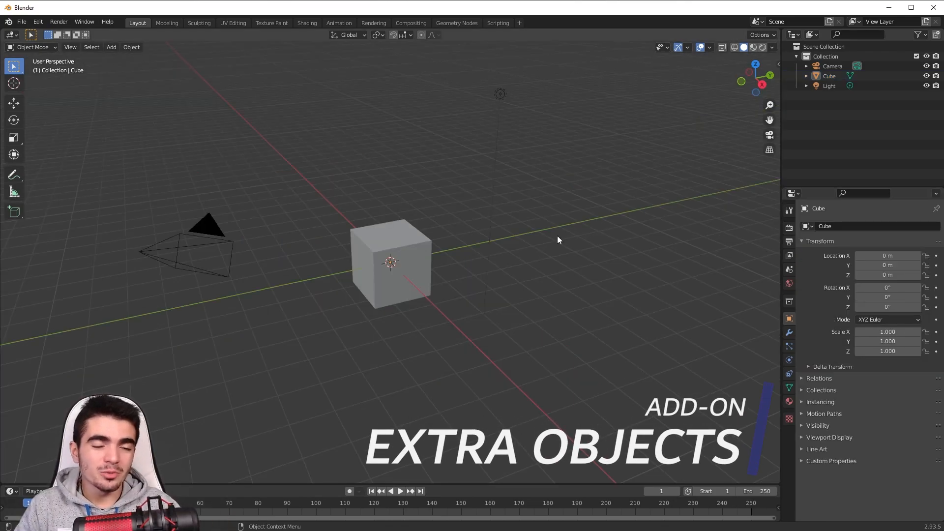
# Step: Review the mesh types available to add, and enable the Add Mesh: Extra Objects add-on by searching for "extra"
pyautogui.hotkey('shift', 'a')
pyautogui.moveTo(314, 151)
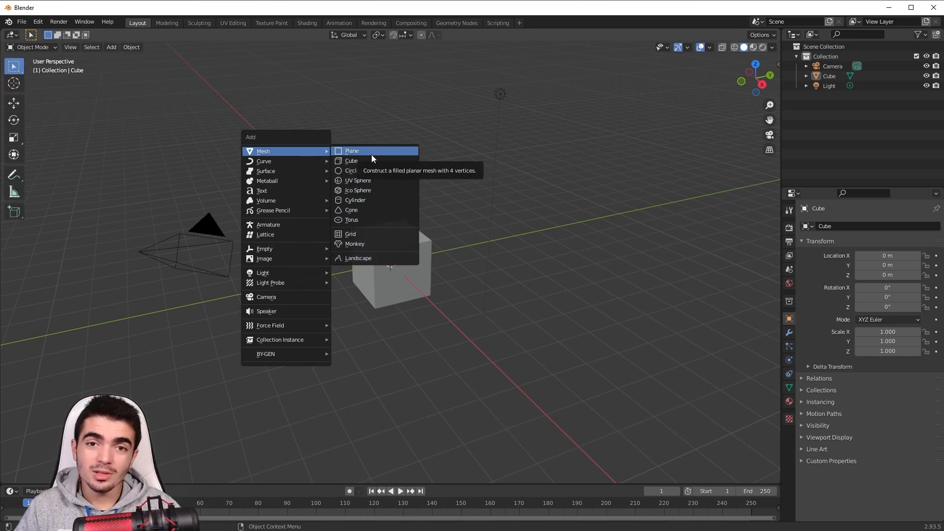
pyautogui.click(39, 23)
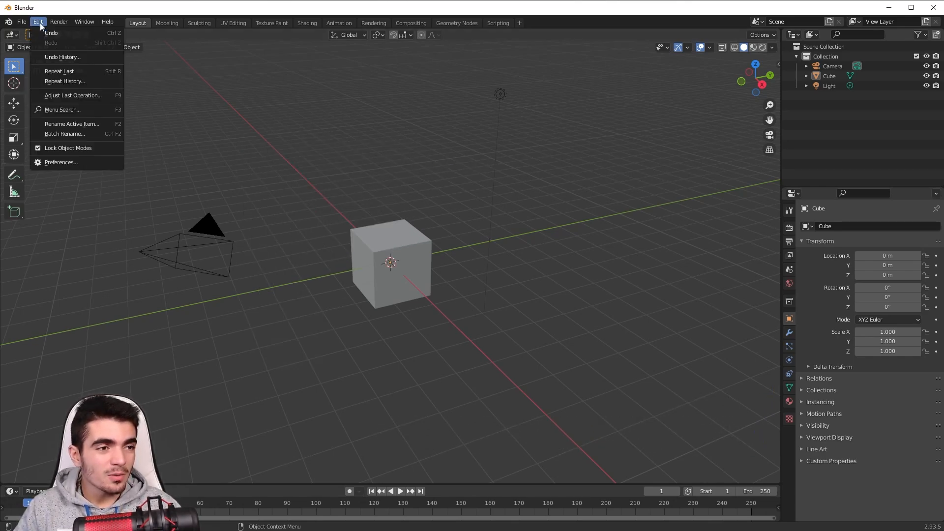
pyautogui.click(62, 162)
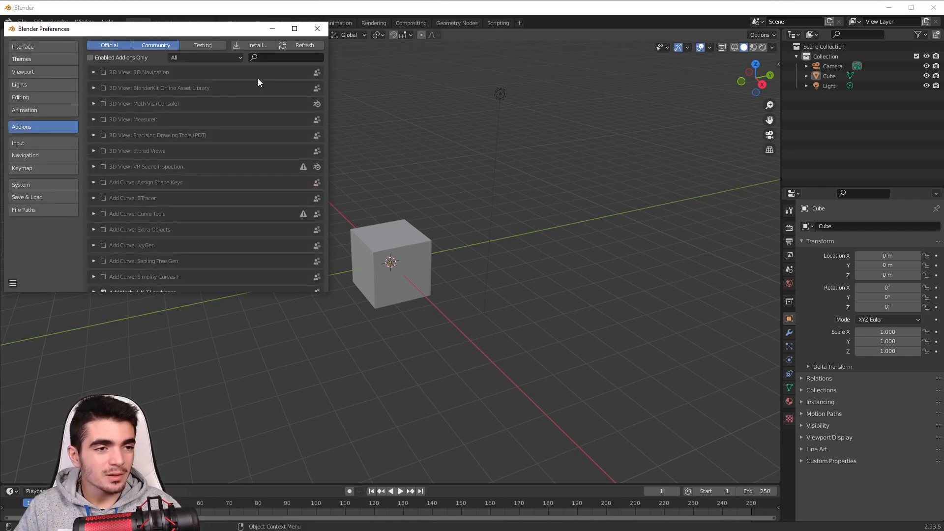
pyautogui.click(287, 56)
pyautogui.write('extra')
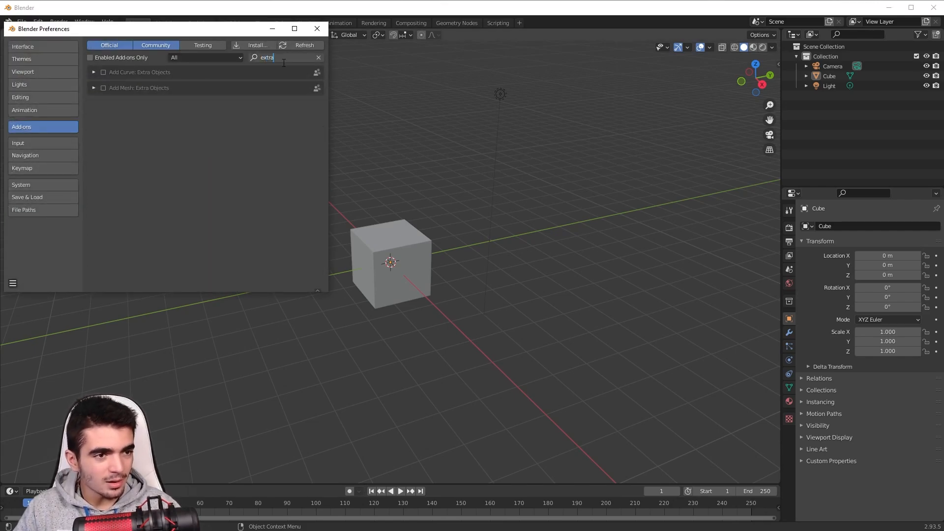
pyautogui.press('Return')
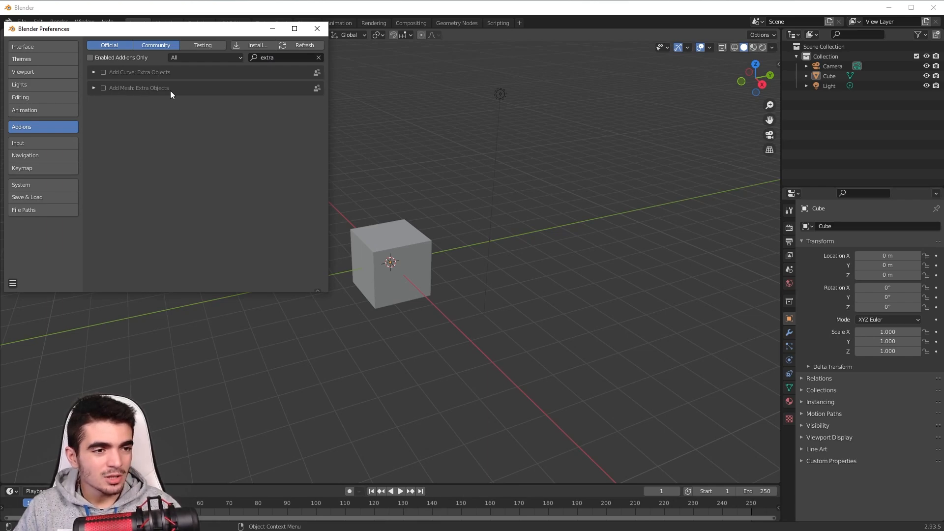
pyautogui.click(104, 88)
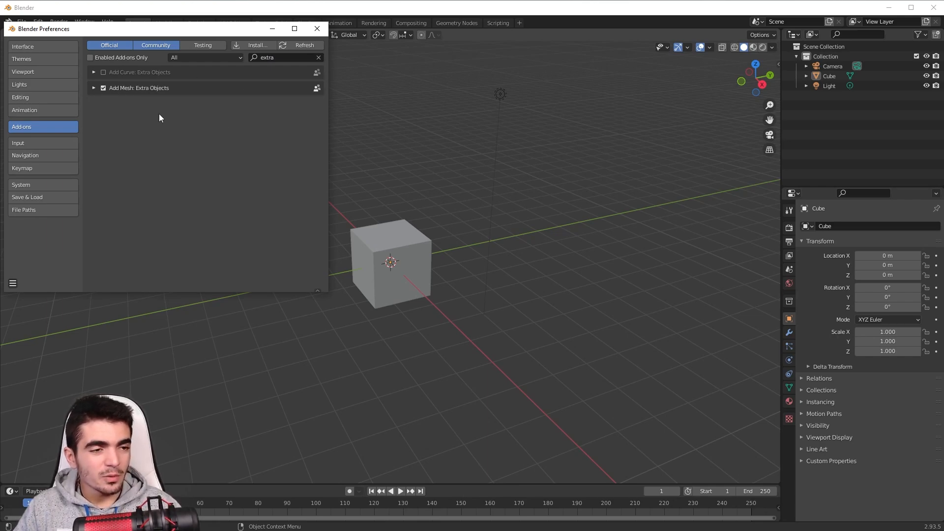
# Step: Enable the Add Curve: Extra Objects add-on, and delete all the objects in the default scene
pyautogui.click(103, 72)
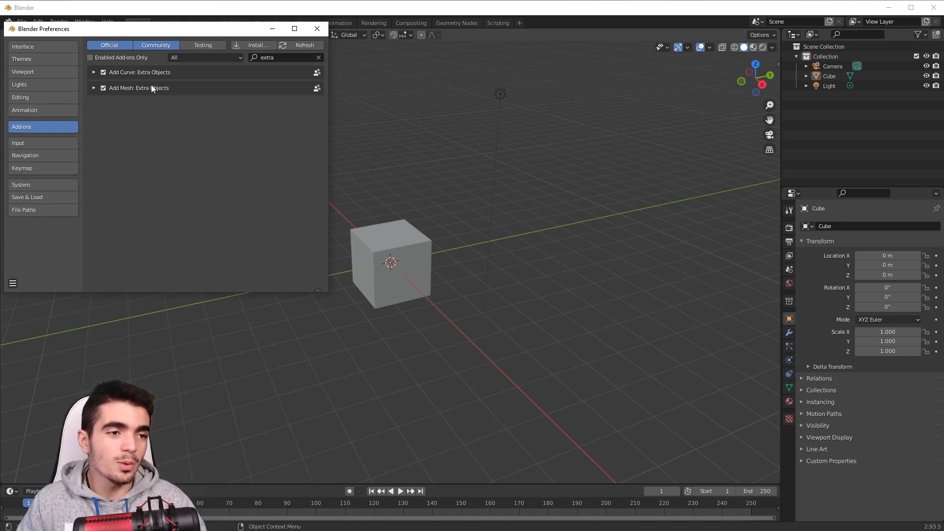
pyautogui.click(317, 28)
pyautogui.press('a')
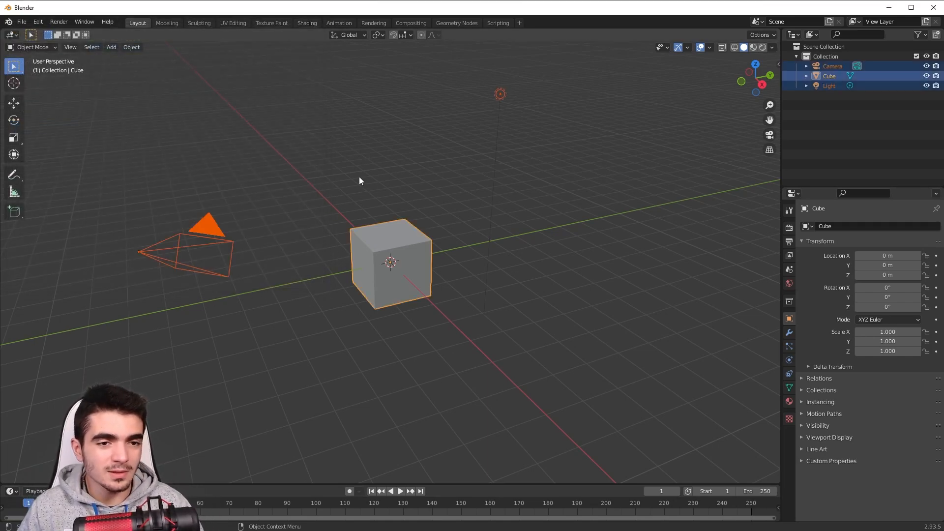
pyautogui.press('Delete')
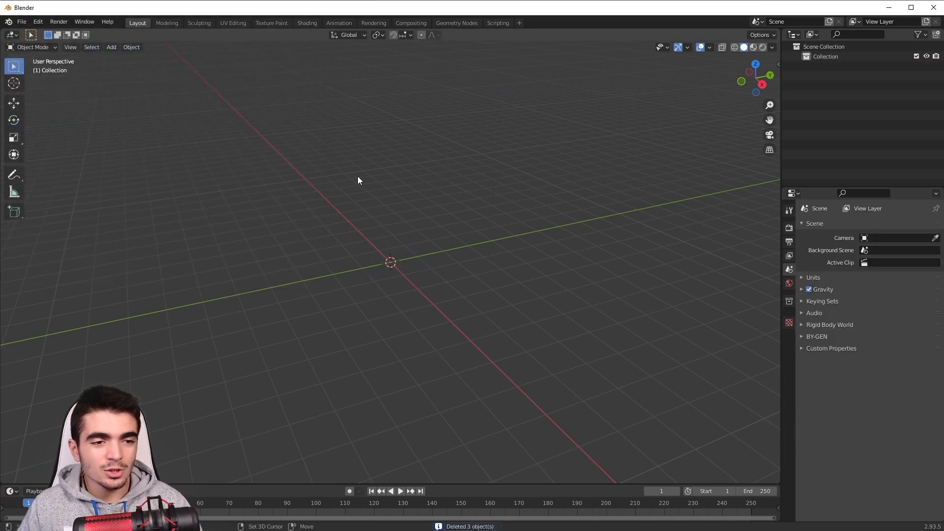
# Step: Look through the extra mesh types and add a rock with the Rock Generator
pyautogui.hotkey('shift', 'a')
pyautogui.moveTo(358, 176)
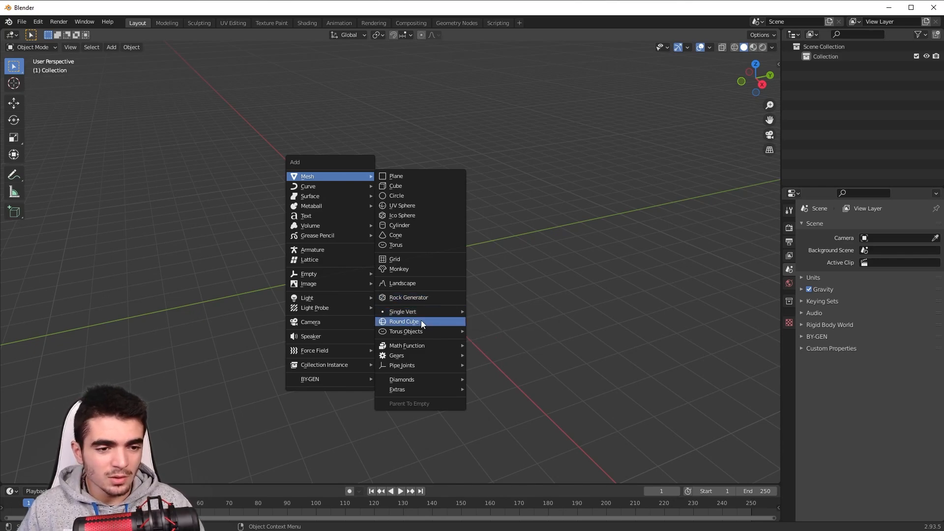
pyautogui.moveTo(419, 349)
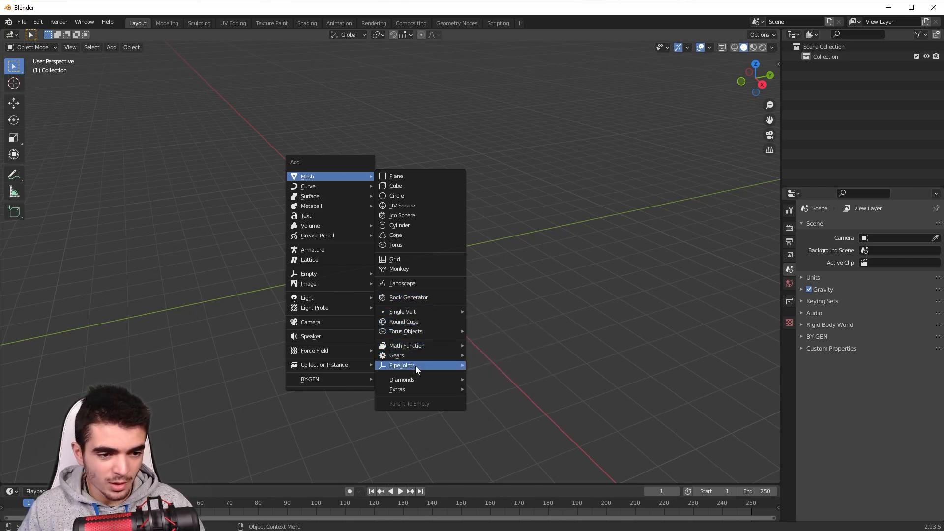
pyautogui.moveTo(422, 388)
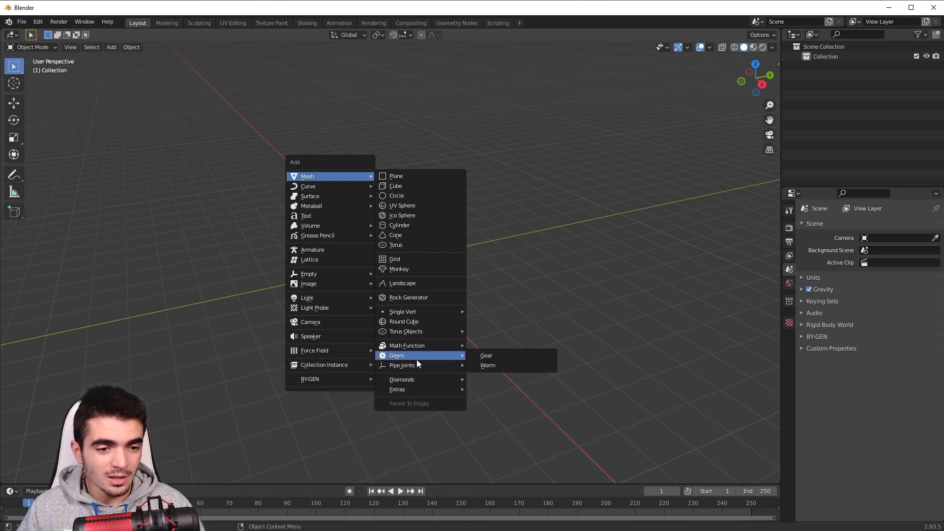
pyautogui.click(409, 298)
pyautogui.scroll(3, 383, 323)
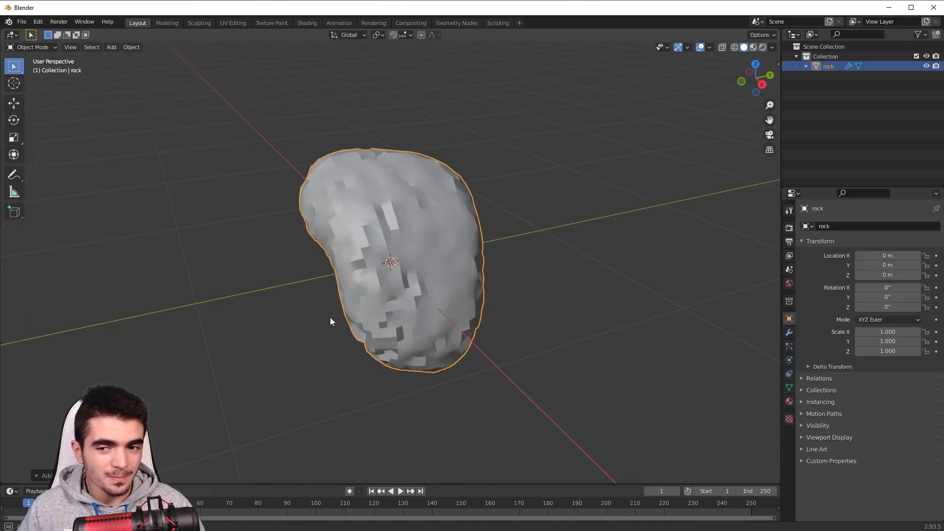
pyautogui.moveTo(329, 317); pyautogui.dragTo(484, 284, button='middle')
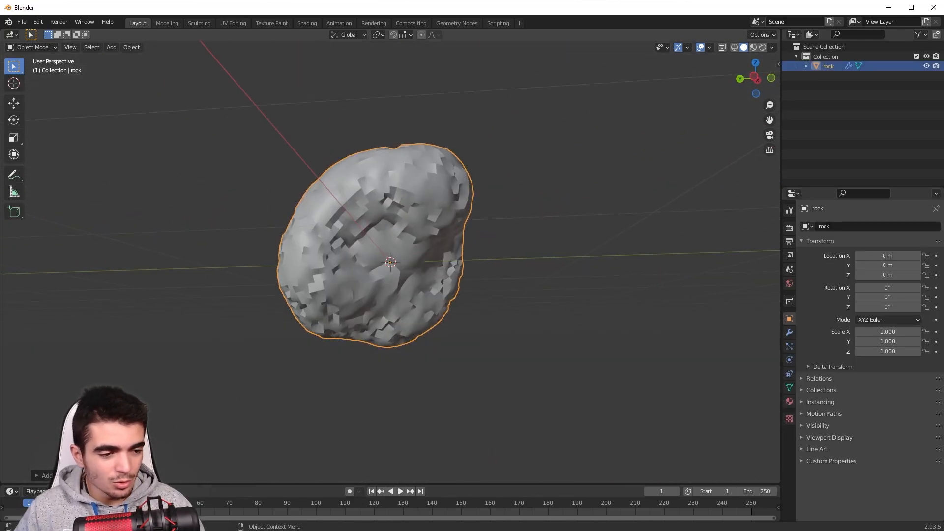
# Step: In the Add Rocks options, set the rock's X scale range to 1.29 and 2.38 and its X skew to 1
pyautogui.click(43, 477)
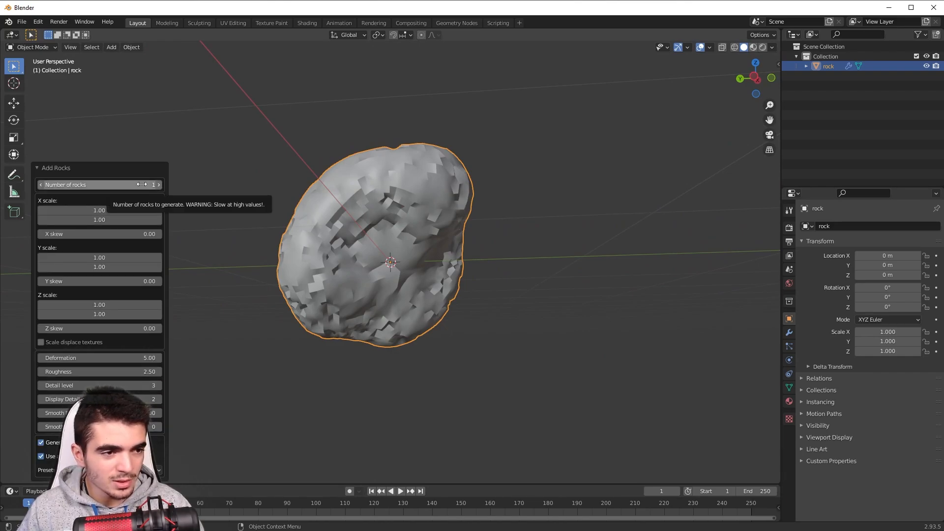
pyautogui.moveTo(134, 210); pyautogui.dragTo(162, 211)
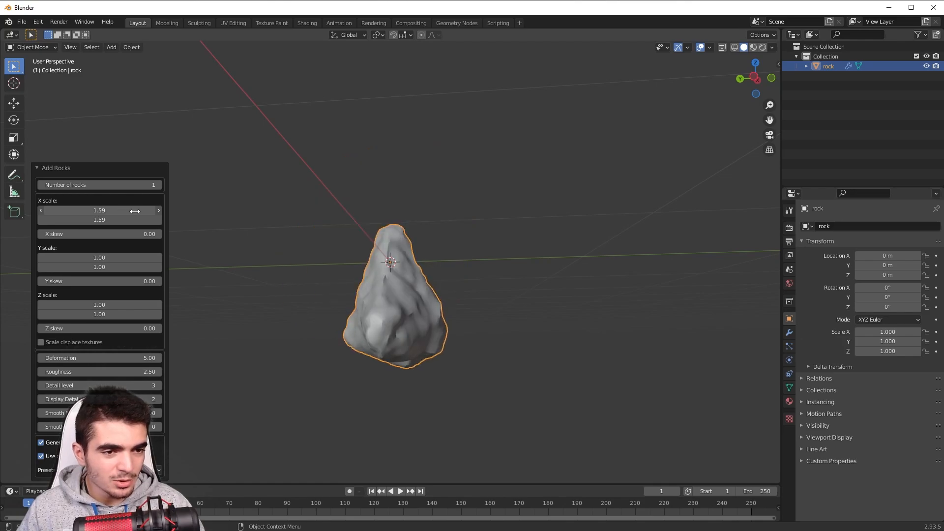
pyautogui.moveTo(42, 211); pyautogui.dragTo(95, 234)
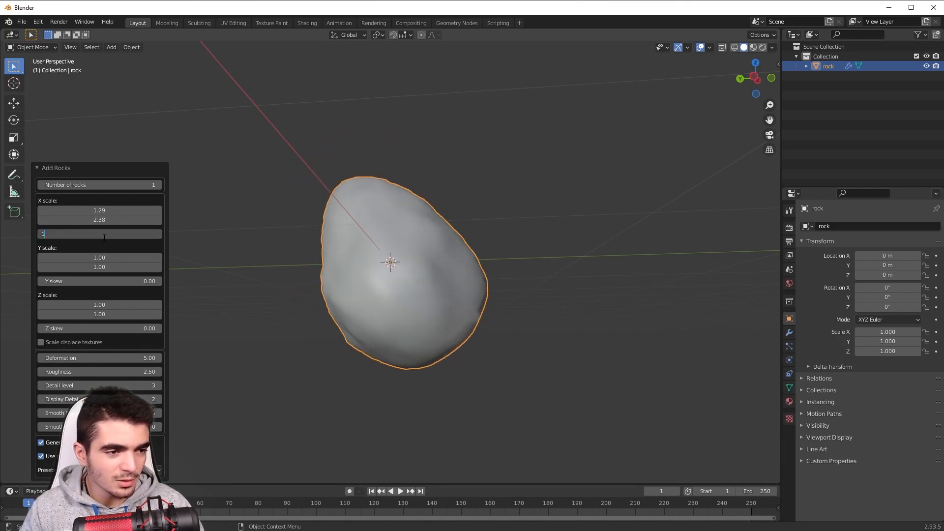
pyautogui.write('1')
pyautogui.press('Return')
pyautogui.moveTo(146, 250); pyautogui.dragTo(235, 300, button='middle')
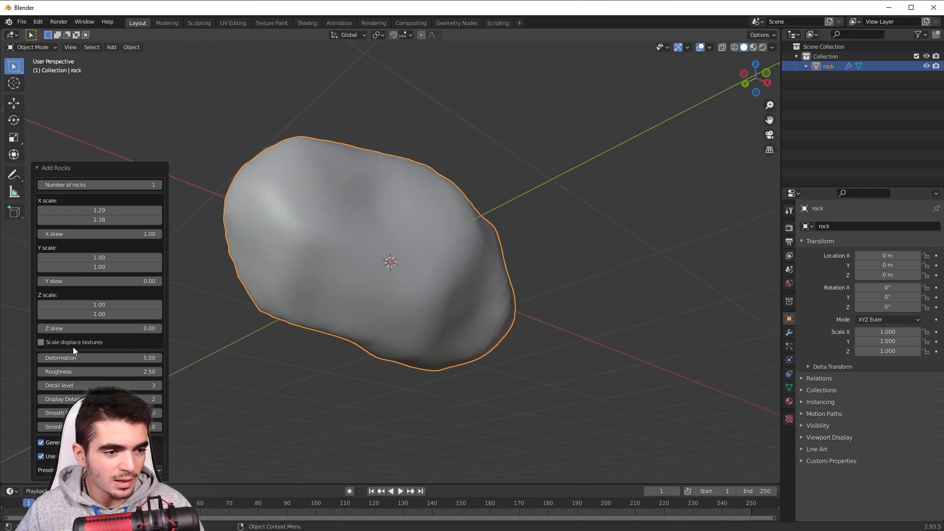
# Step: Set the rock's Deformation to 8.57, Roughness to 5.92 and Detail level to 4
pyautogui.moveTo(74, 357); pyautogui.dragTo(135, 363)
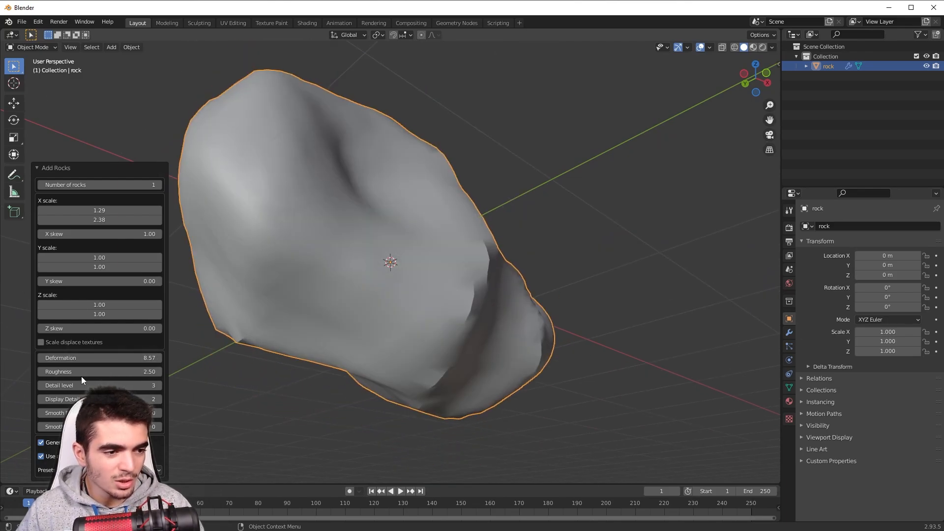
pyautogui.moveTo(81, 376); pyautogui.dragTo(140, 388)
pyautogui.moveTo(39, 386); pyautogui.dragTo(117, 390)
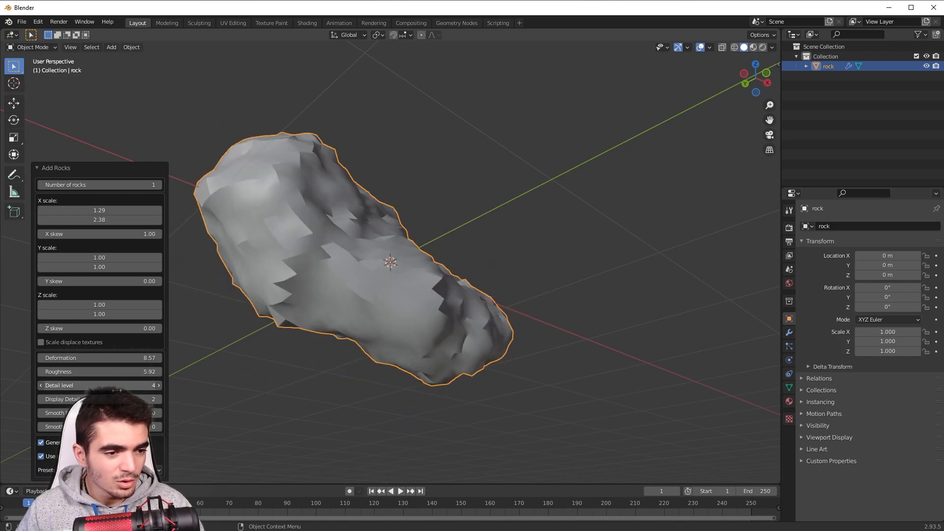
pyautogui.moveTo(170, 320); pyautogui.dragTo(240, 325, button='middle')
# Step: Try the flat 10 by 10 rock preset, followed by the layered preset with Deformation 0.50 and Roughness 1.00
pyautogui.click(116, 470)
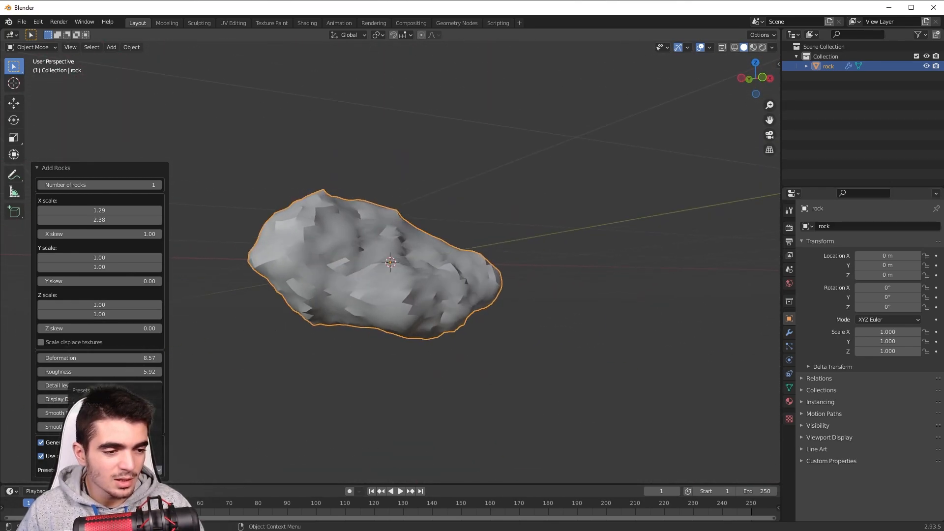
pyautogui.click(117, 404)
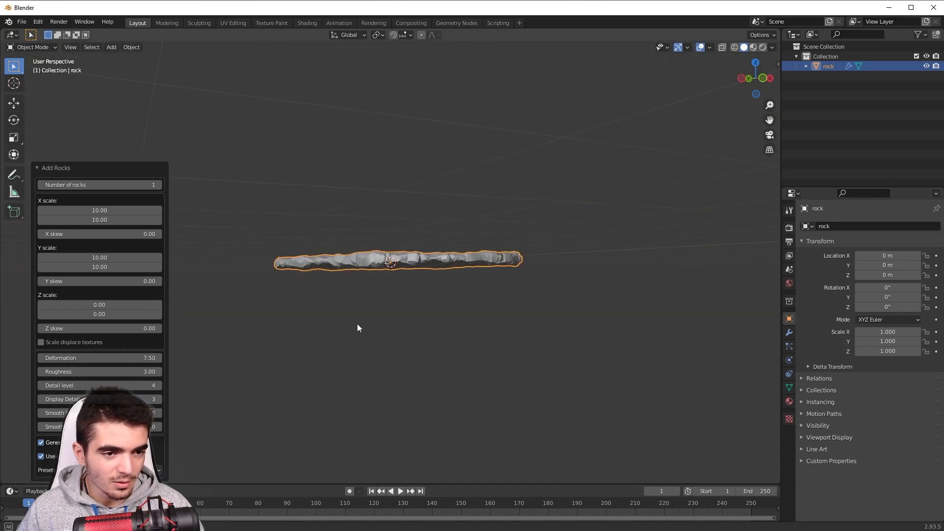
pyautogui.click(116, 470)
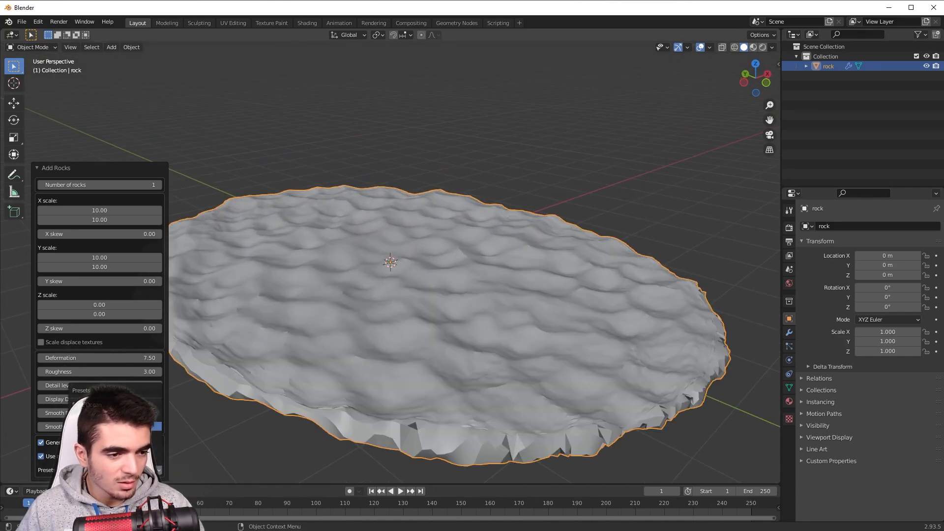
pyautogui.click(116, 427)
pyautogui.scroll(5, 339, 354)
pyautogui.moveTo(339, 354); pyautogui.dragTo(442, 303, button='middle')
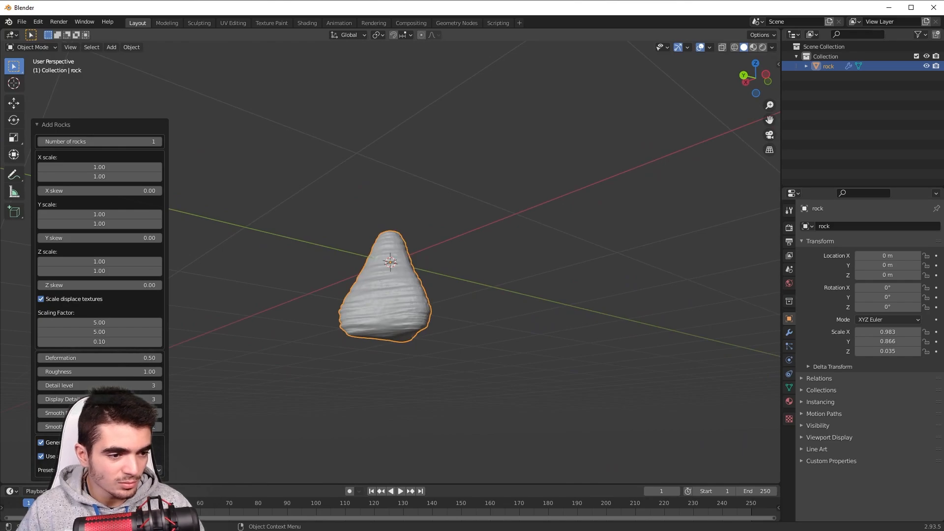
# Step: Apply the rock preset with scale ranges of 1.00 to 5.00, Deformation 7.50 and Roughness 3.00, and collapse the Add Rocks options
pyautogui.click(116, 437)
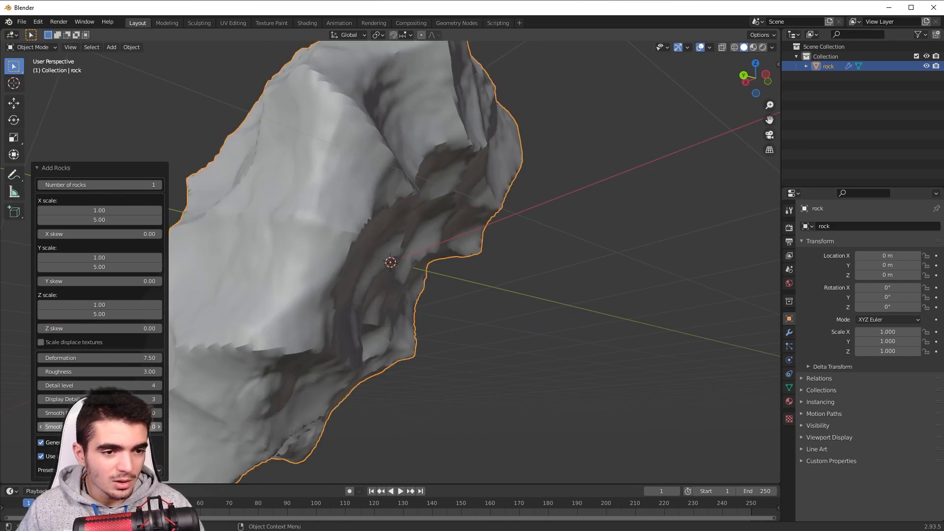
pyautogui.scroll(-4, 326, 321)
pyautogui.moveTo(326, 322); pyautogui.dragTo(518, 344, button='middle')
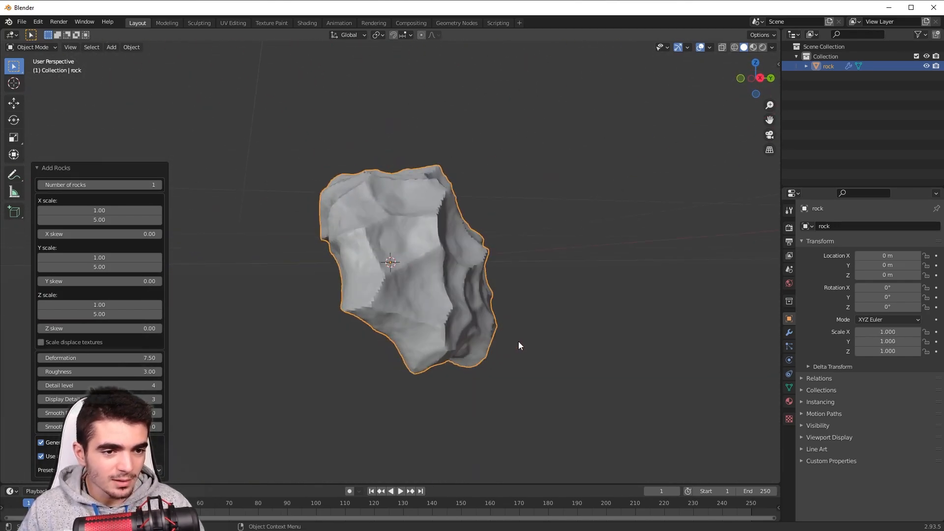
pyautogui.scroll(2, 518, 344)
pyautogui.moveTo(337, 320); pyautogui.dragTo(293, 262, button='middle')
pyautogui.click(37, 168)
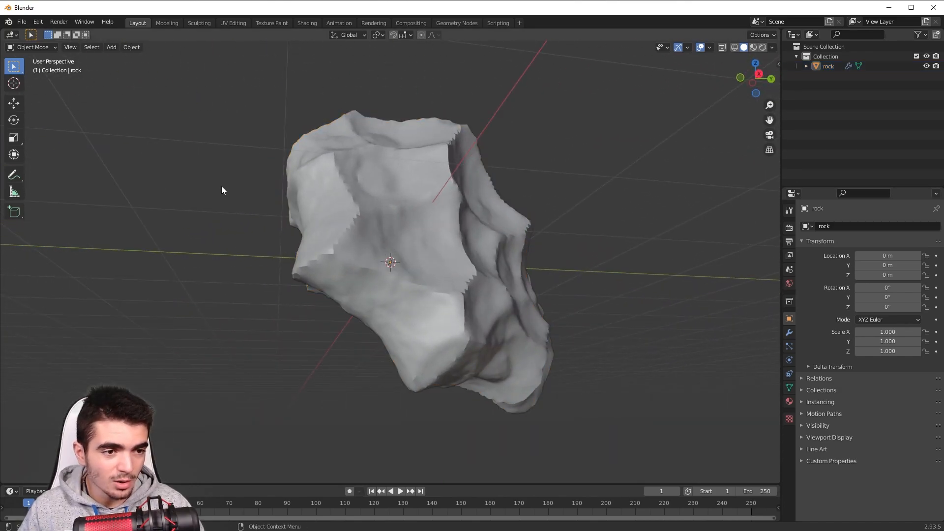
# Step: Inspect the rock's base mesh in Edit Mode, and review its Subsurf and Displace modifiers back in Object Mode
pyautogui.moveTo(221, 190); pyautogui.dragTo(382, 220, button='middle')
pyautogui.moveTo(270, 260); pyautogui.dragTo(233, 183, button='middle')
pyautogui.click(18, 48)
pyautogui.click(30, 68)
pyautogui.moveTo(384, 224); pyautogui.dragTo(423, 258, button='middle')
pyautogui.click(789, 332)
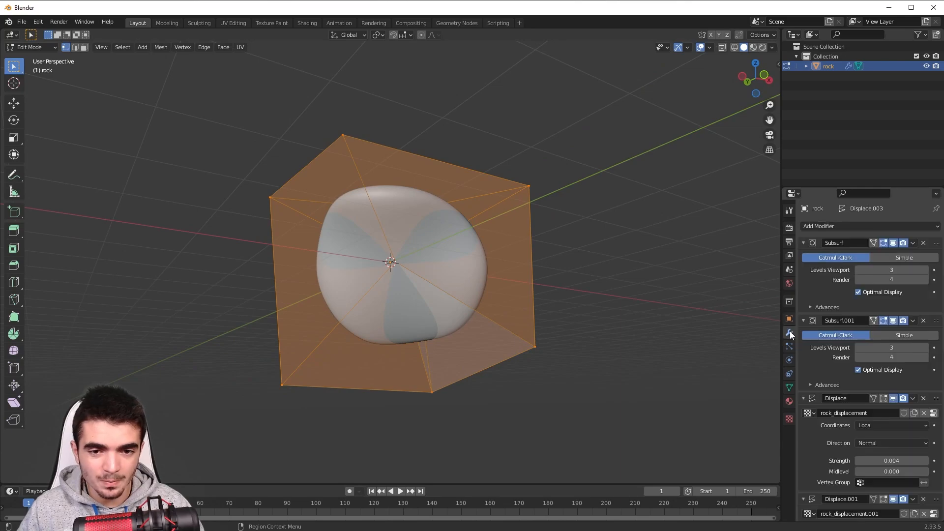
pyautogui.moveTo(485, 333); pyautogui.dragTo(578, 300, button='middle')
pyautogui.press('Tab')
pyautogui.scroll(-5, 898, 417)
pyautogui.scroll(-8, 836, 337)
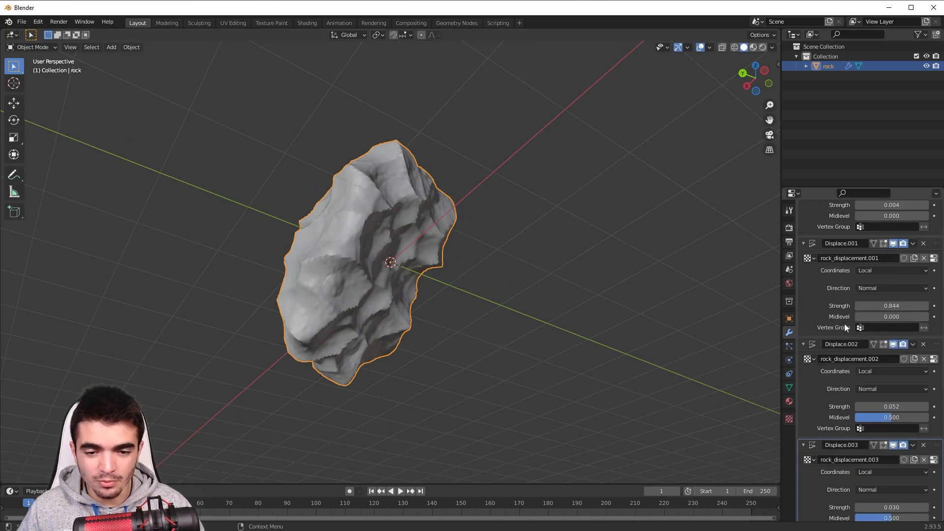
pyautogui.scroll(12, 875, 469)
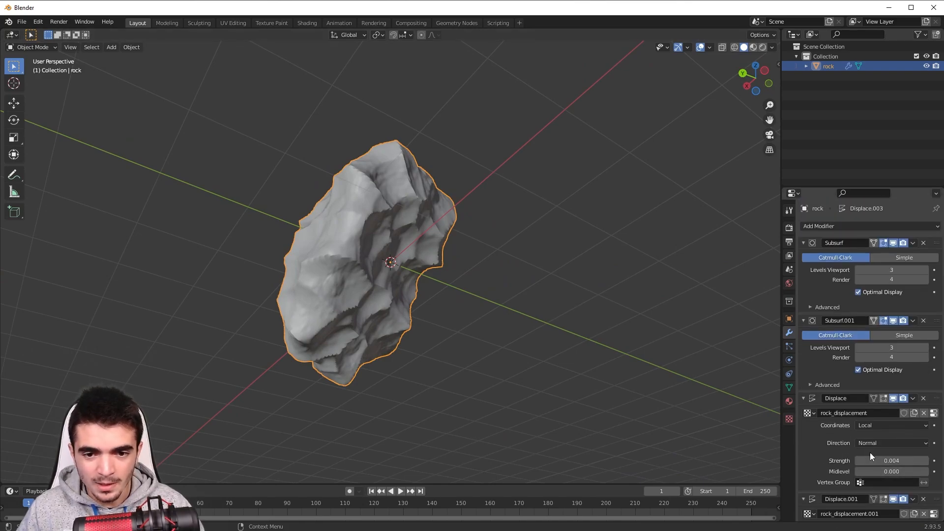
# Step: Apply all of the rock's Subsurf and Displace modifiers
pyautogui.moveTo(449, 318); pyautogui.dragTo(397, 181, button='middle')
pyautogui.scroll(4, 334, 234)
pyautogui.scroll(-4, 484, 253)
pyautogui.moveTo(483, 253); pyautogui.dragTo(452, 242, button='middle')
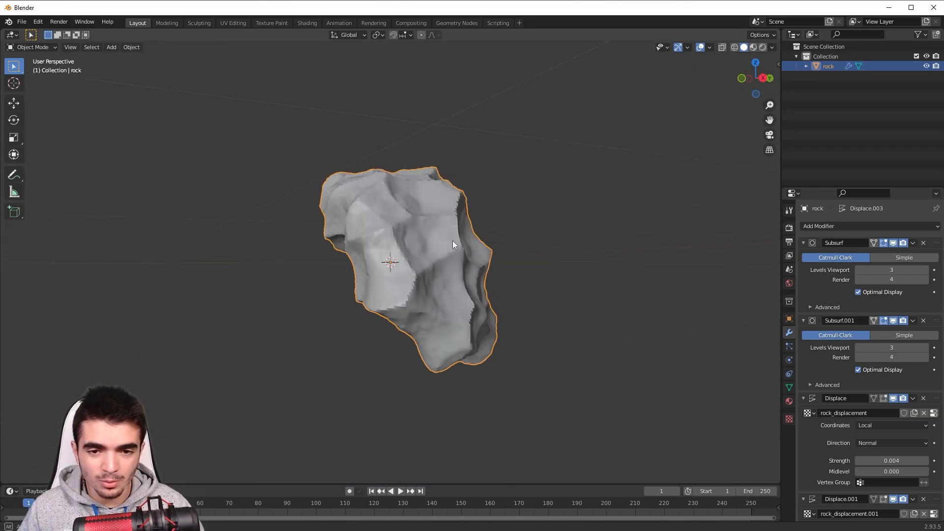
pyautogui.scroll(1, 453, 242)
pyautogui.hotkey('ctrl', 'a')
pyautogui.hotkey('ctrl', 'a')
pyautogui.hotkey('ctrl', 'a')
pyautogui.hotkey('ctrl', 'a')
pyautogui.hotkey('ctrl', 'a')
pyautogui.hotkey('ctrl', 'a')
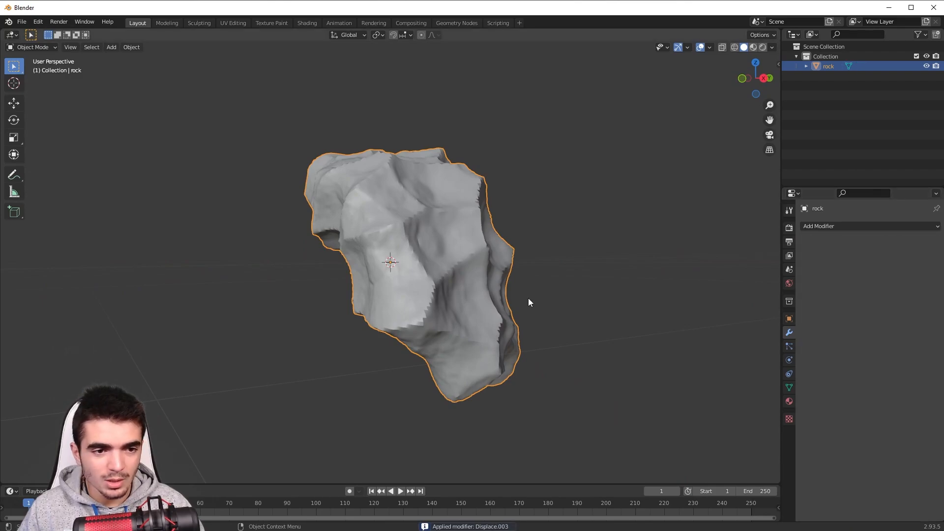
# Step: Examine the rock's mesh density in Edit Mode from close up, and return to Object Mode
pyautogui.press('Tab')
pyautogui.scroll(5, 312, 221)
pyautogui.scroll(-4, 312, 222)
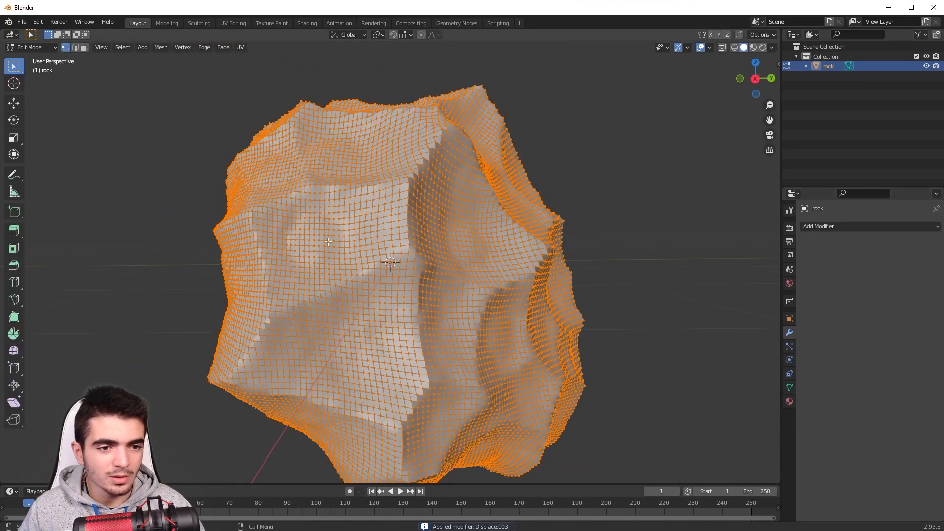
pyautogui.moveTo(312, 221); pyautogui.dragTo(311, 294, button='middle')
pyautogui.scroll(5, 340, 228)
pyautogui.scroll(-5, 347, 250)
pyautogui.press('Tab')
# Step: Delete the rock, look through the extra curve types, and add a Polygon curve
pyautogui.press('Delete')
pyautogui.hotkey('shift', 'a')
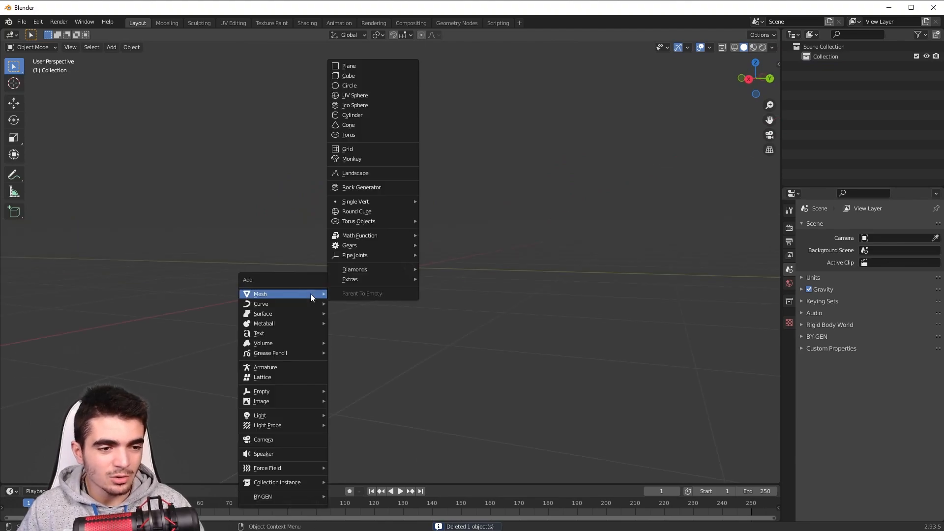
pyautogui.moveTo(285, 303)
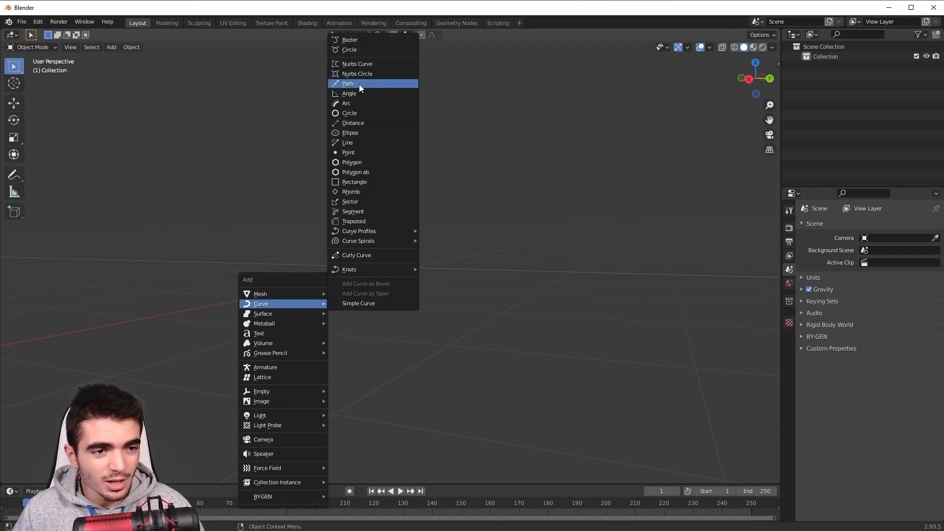
pyautogui.moveTo(401, 244)
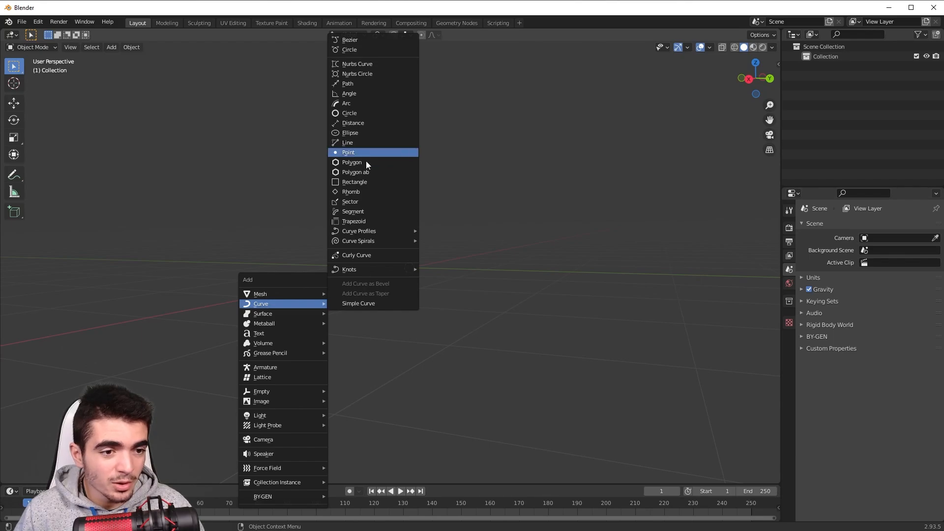
pyautogui.moveTo(365, 268)
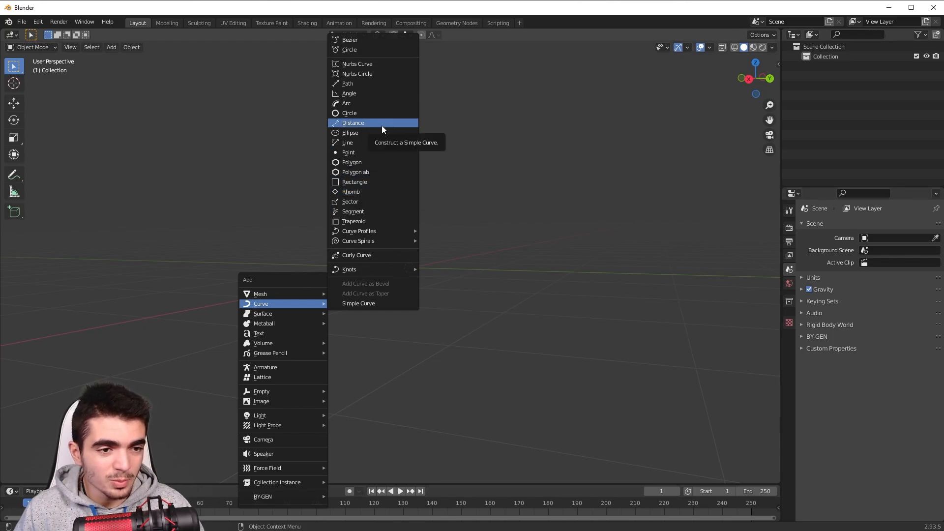
pyautogui.click(350, 163)
pyautogui.moveTo(360, 177); pyautogui.dragTo(371, 242, button='middle')
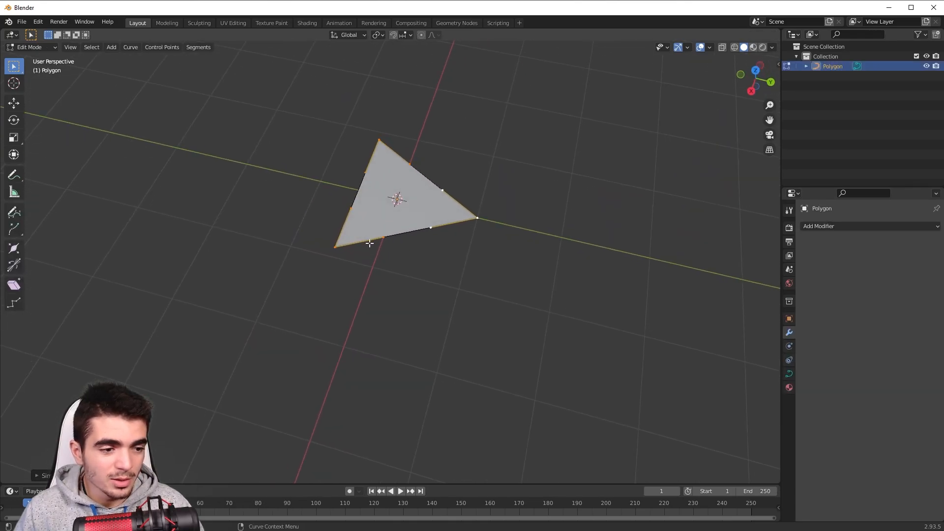
# Step: Show the polygon's Simple Curve options and collapse them again
pyautogui.click(40, 475)
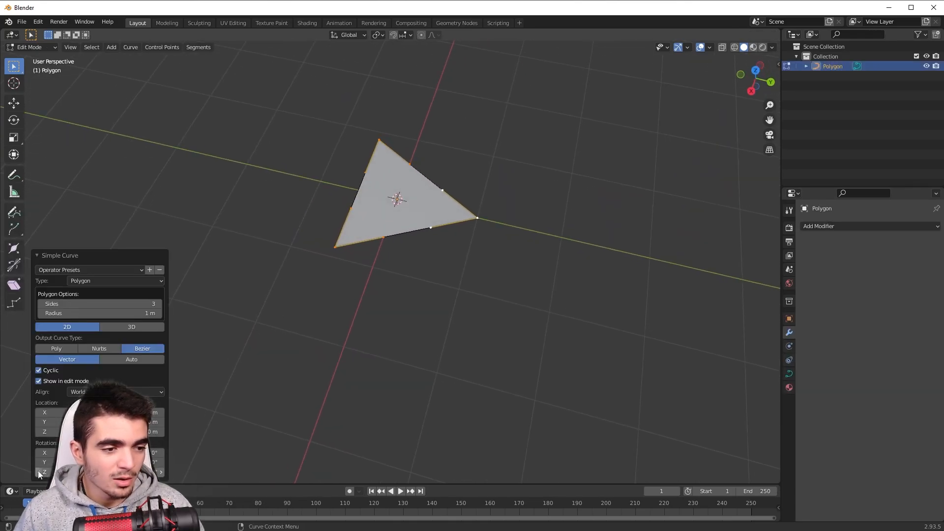
pyautogui.click(47, 255)
pyautogui.moveTo(145, 197); pyautogui.dragTo(316, 181, button='middle')
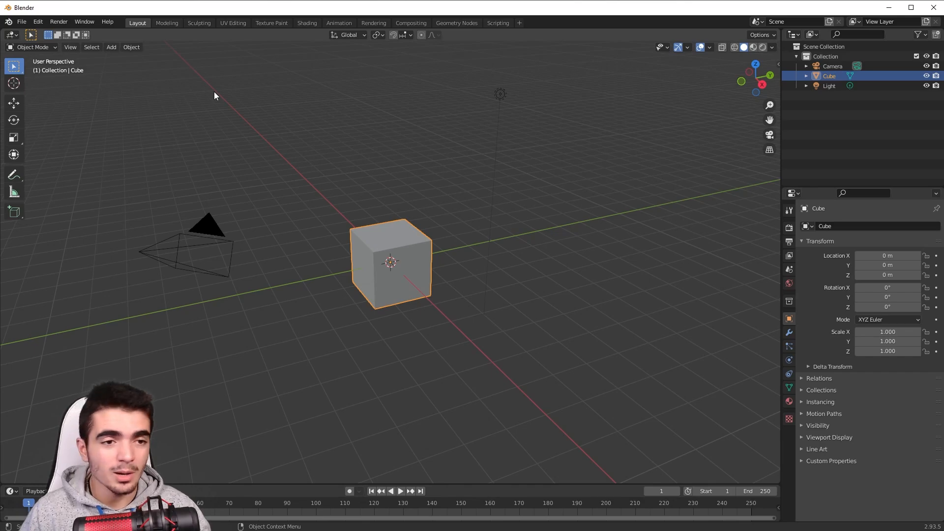
pyautogui.moveTo(216, 89); pyautogui.dragTo(297, 146, button='middle')
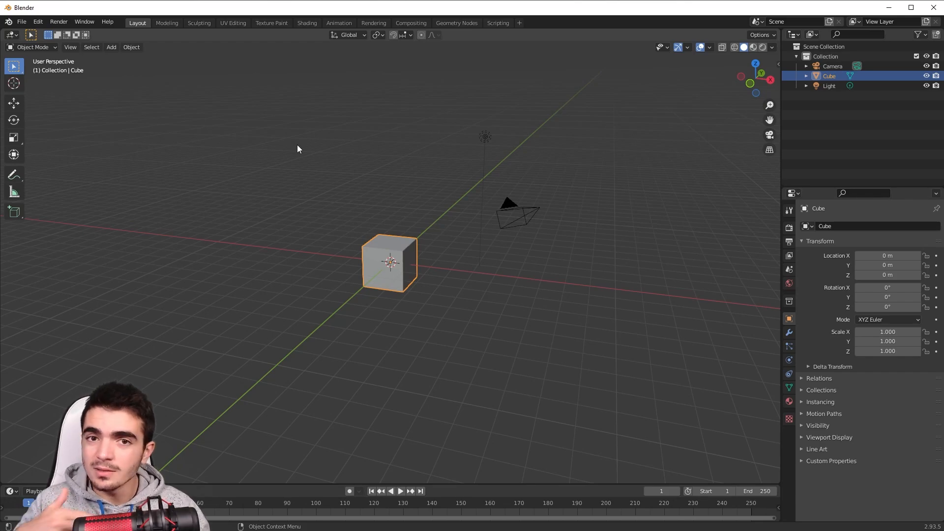
# Step: Find the BoltFactory add-on in the preferences, enable it and close the preferences
pyautogui.click(38, 22)
pyautogui.click(64, 164)
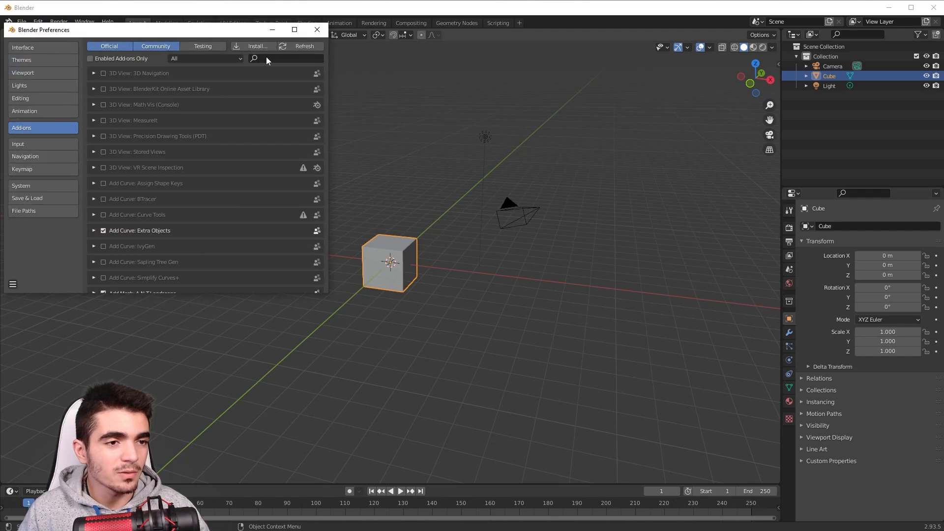
pyautogui.write('bol')
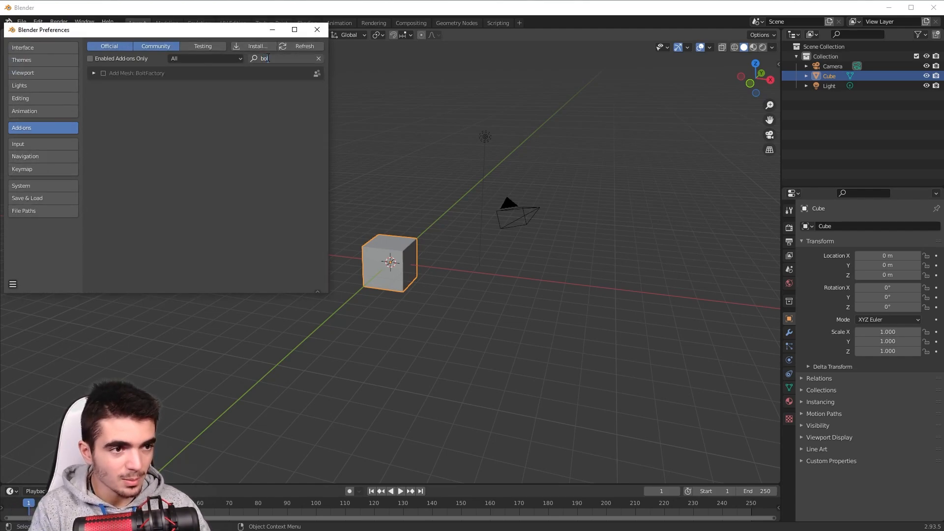
pyautogui.click(103, 74)
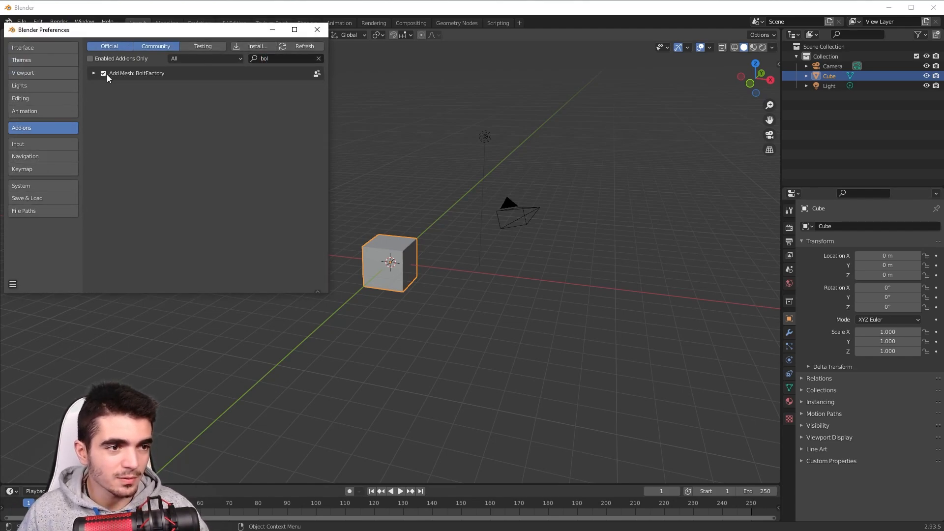
pyautogui.click(95, 74)
pyautogui.click(318, 30)
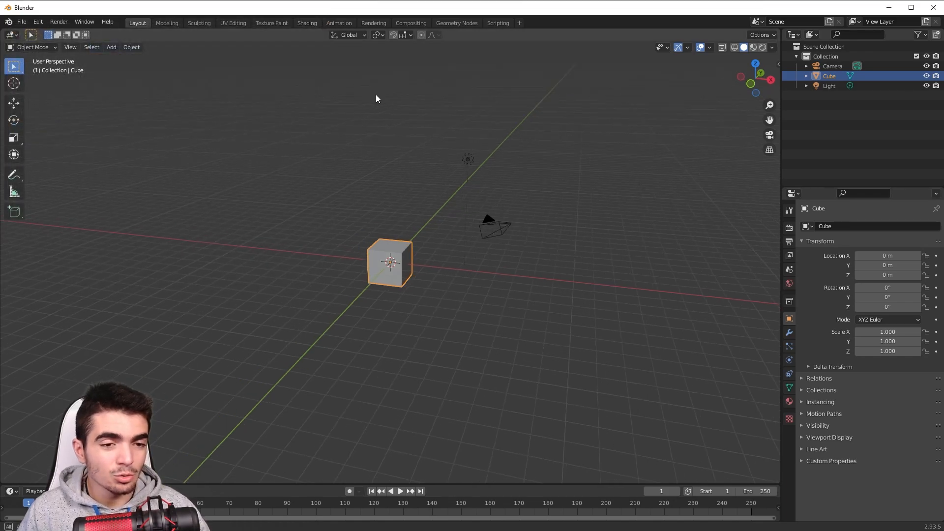
# Step: Delete all objects in the default scene
pyautogui.moveTo(375, 95); pyautogui.dragTo(423, 108, button='middle')
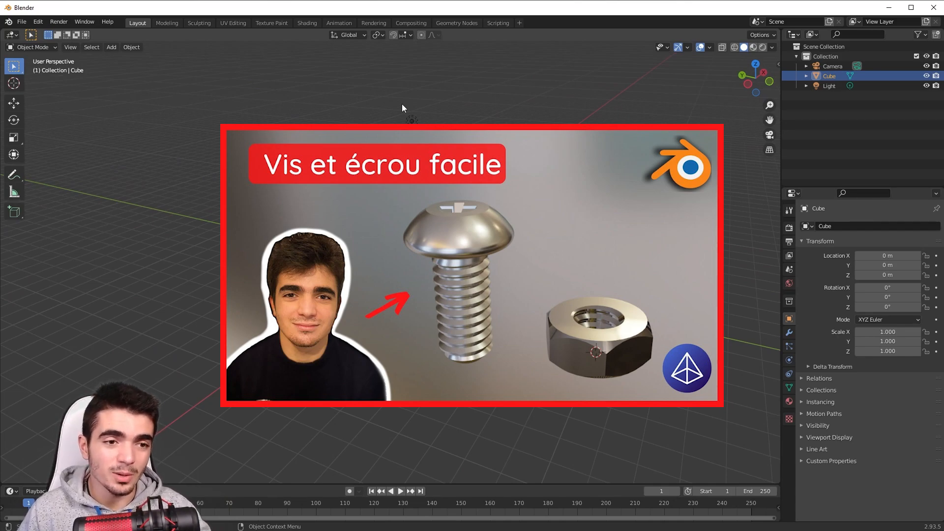
pyautogui.moveTo(403, 104); pyautogui.dragTo(492, 106, button='middle')
pyautogui.press('a')
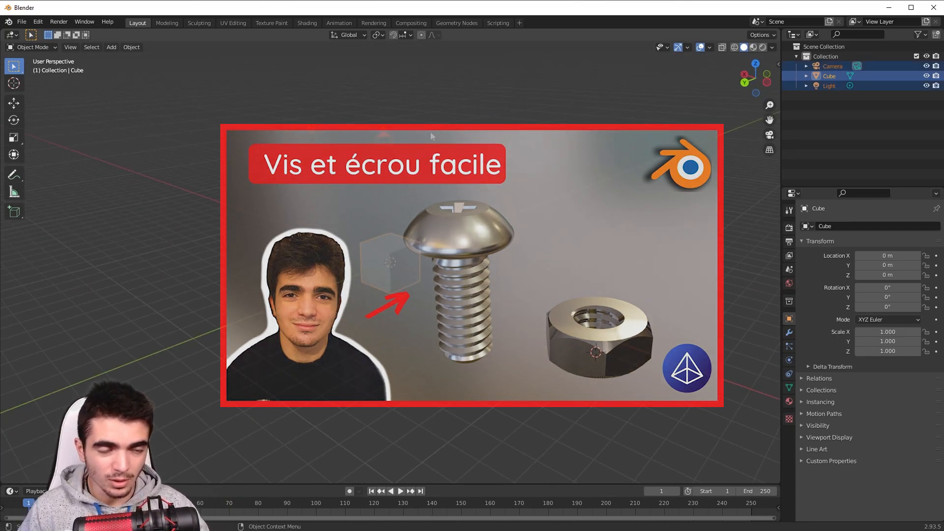
pyautogui.press('Delete')
# Step: Add a Bolt mesh at the scene's origin
pyautogui.hotkey('shift', 'a')
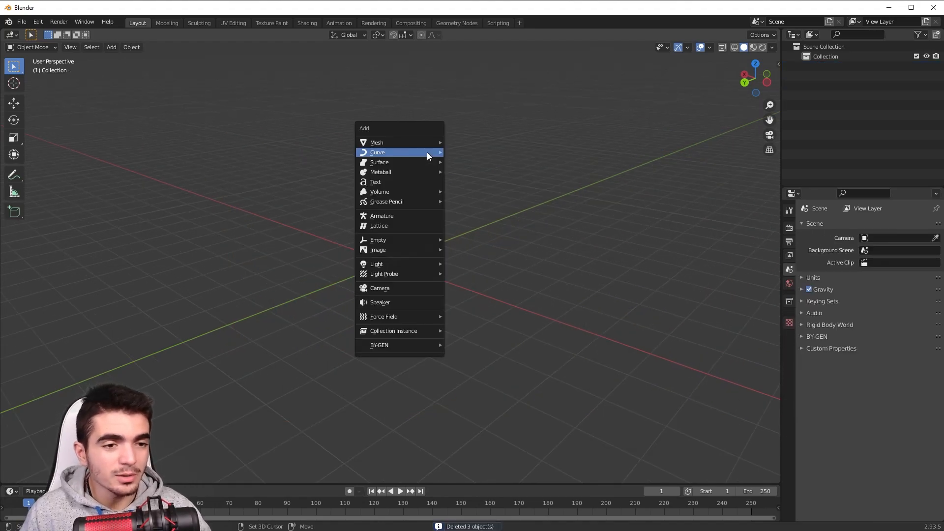
pyautogui.moveTo(426, 153)
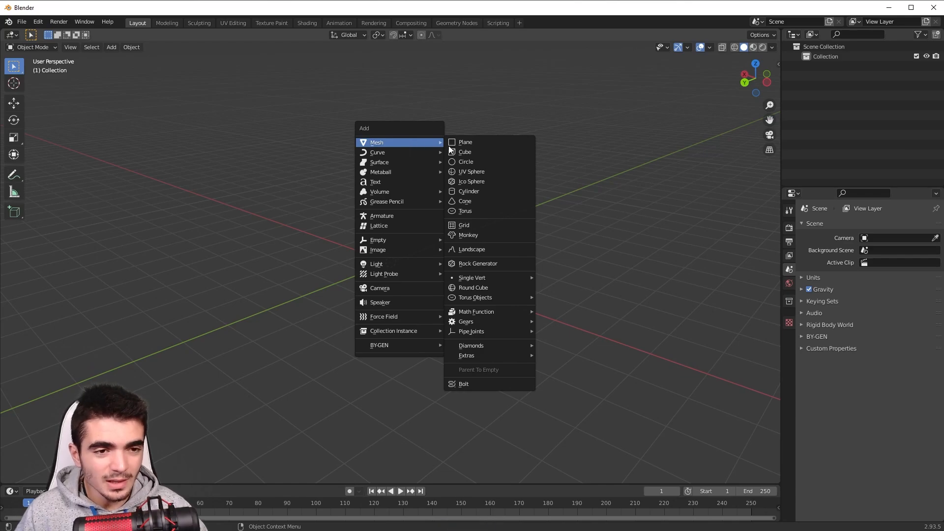
pyautogui.click(484, 383)
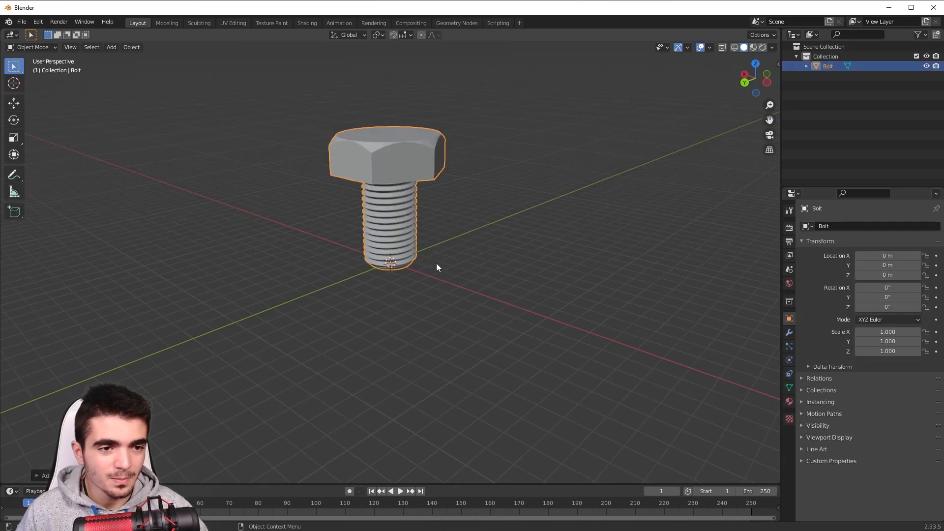
pyautogui.keyDown('shift'); pyautogui.moveTo(305, 160); pyautogui.dragTo(359, 231, button='middle'); pyautogui.keyUp('shift')
pyautogui.scroll(2, 317, 208)
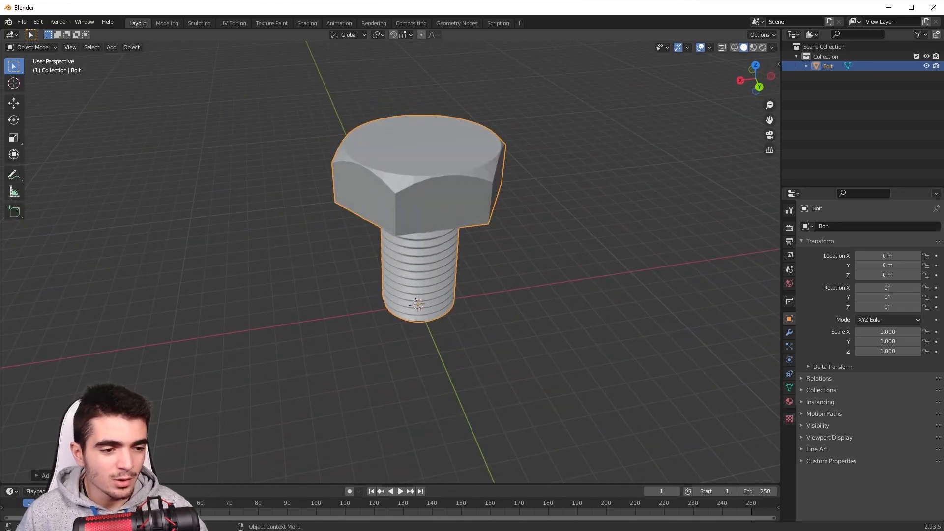
# Step: Give the bolt a DOME head and an ALLEN bit type
pyautogui.click(42, 475)
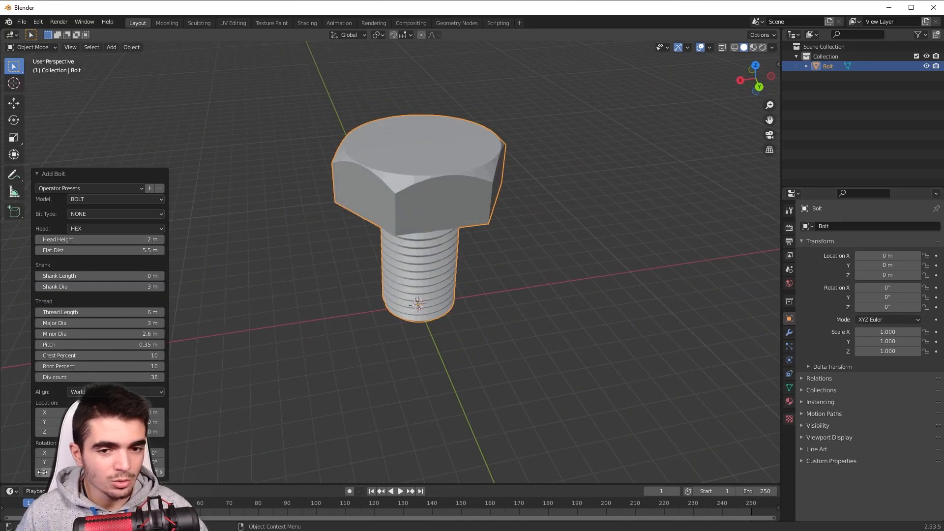
pyautogui.click(104, 228)
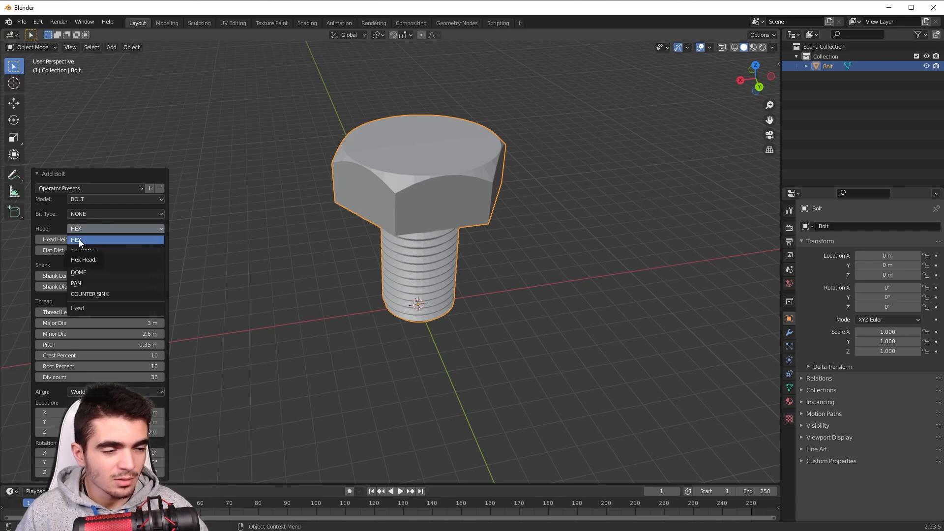
pyautogui.click(96, 269)
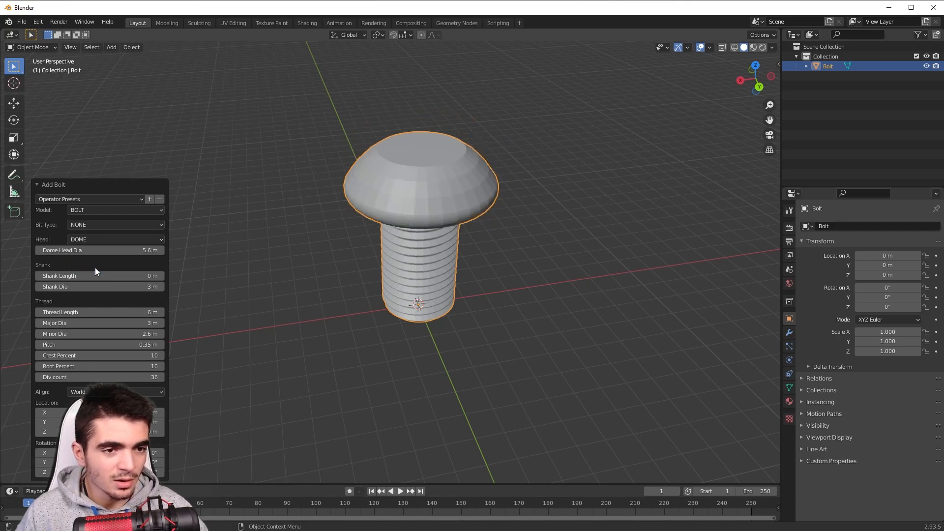
pyautogui.click(91, 239)
pyautogui.click(82, 224)
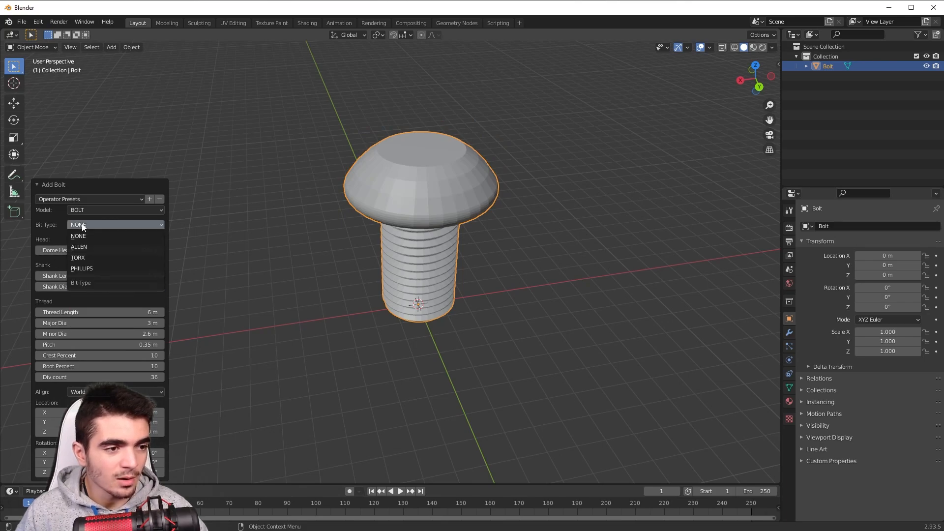
pyautogui.click(85, 246)
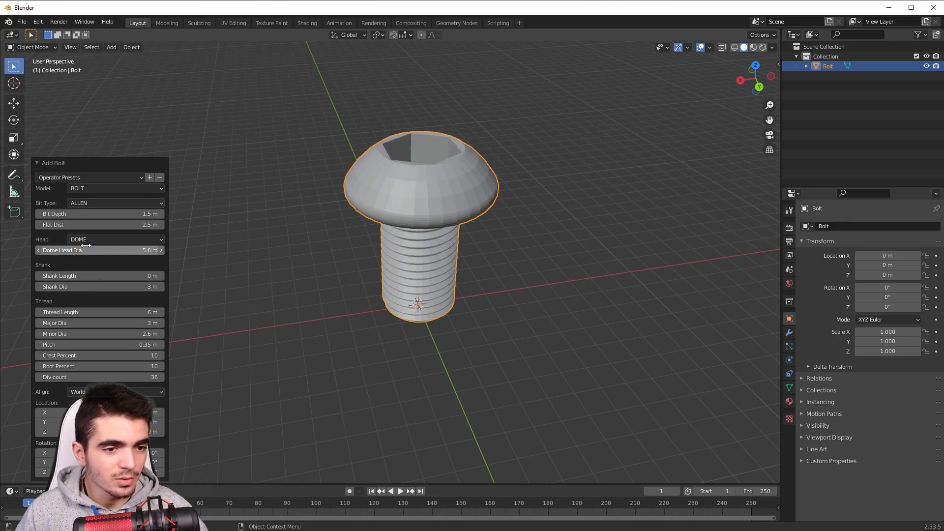
# Step: Examine the bolt from above and below, and look through the other bit types
pyautogui.moveTo(276, 202); pyautogui.dragTo(490, 156, button='middle')
pyautogui.scroll(3, 375, 204)
pyautogui.scroll(-3, 443, 244)
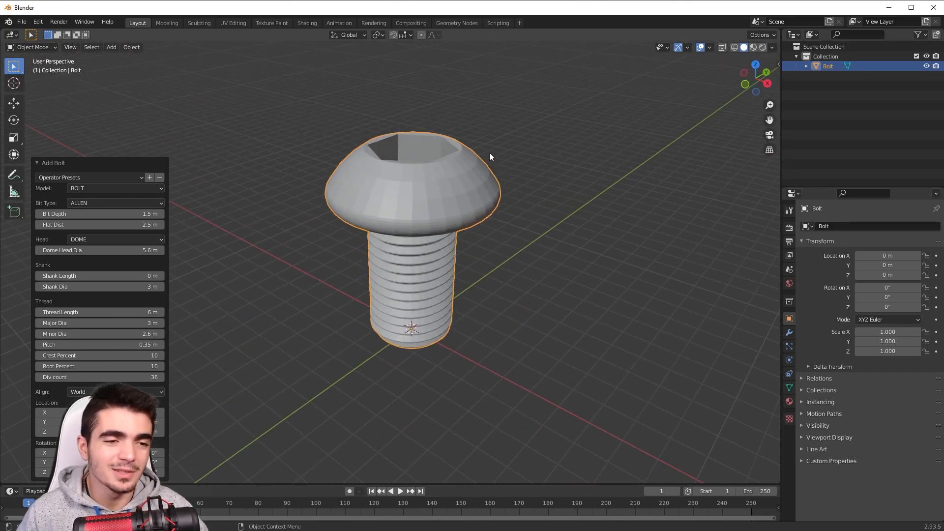
pyautogui.click(104, 206)
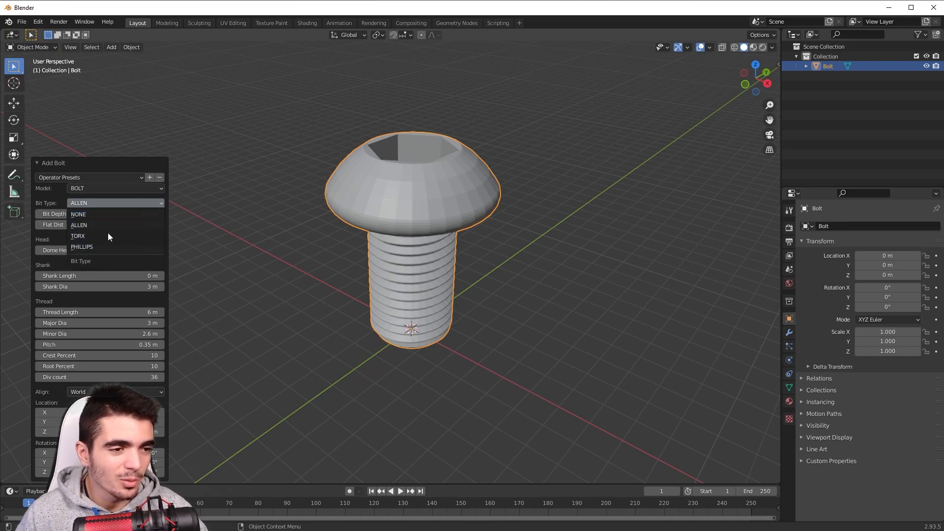
pyautogui.click(106, 192)
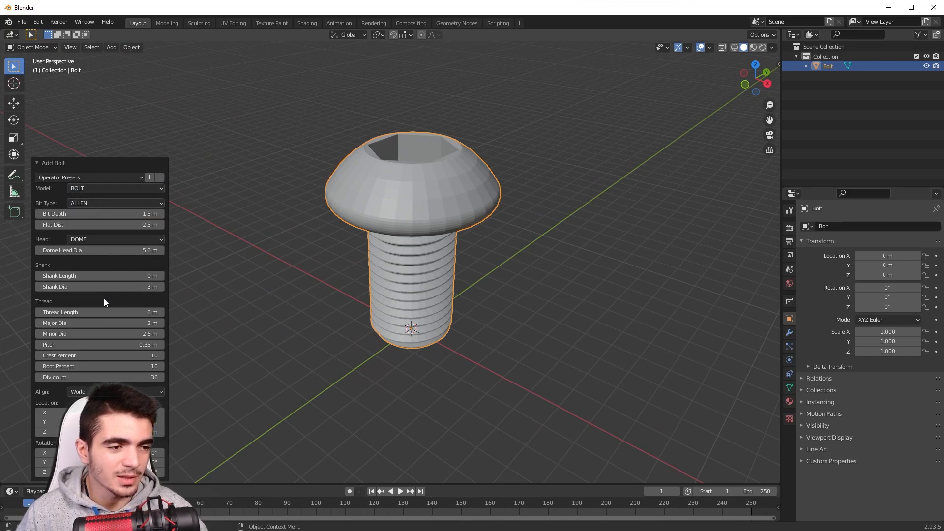
pyautogui.moveTo(192, 278); pyautogui.dragTo(268, 185, button='middle')
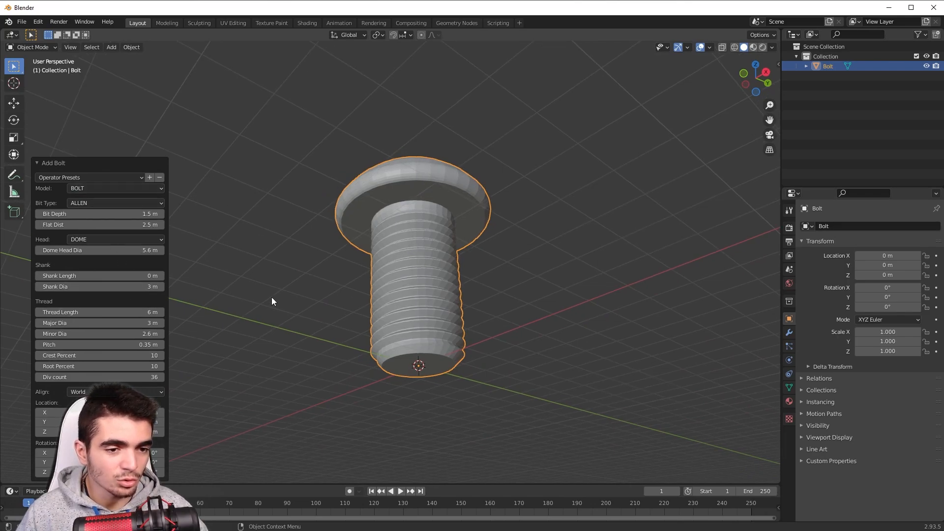
pyautogui.moveTo(270, 300); pyautogui.dragTo(322, 273, button='middle')
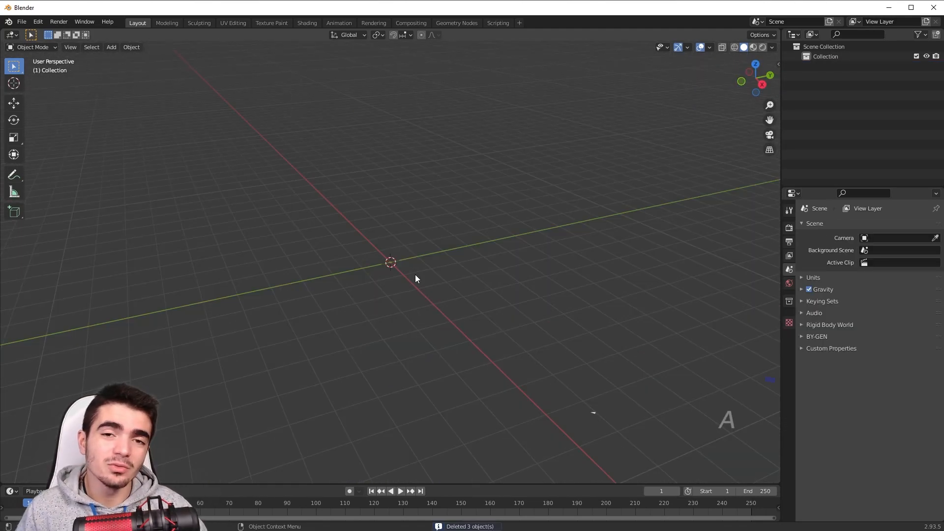
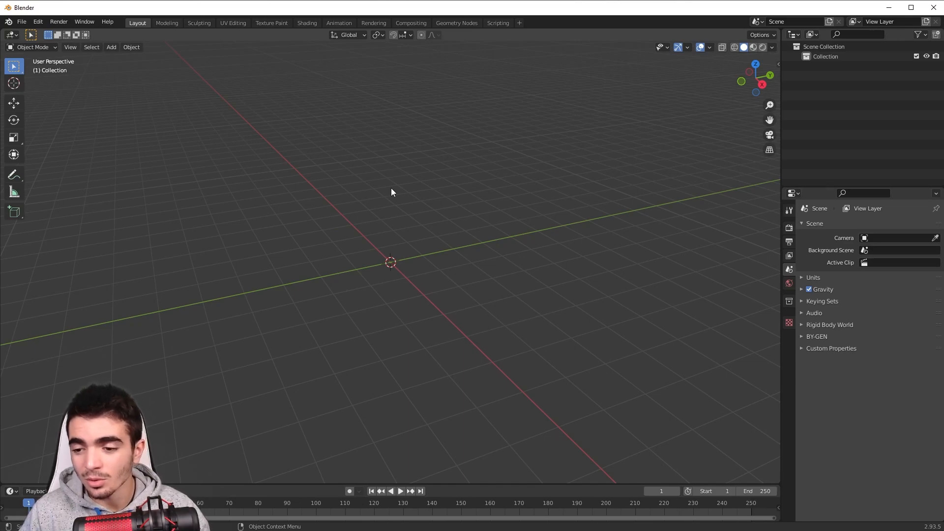
# Step: Search the add-ons for "archi", enable Archimesh and Archipack, and close the preferences
pyautogui.click(38, 21)
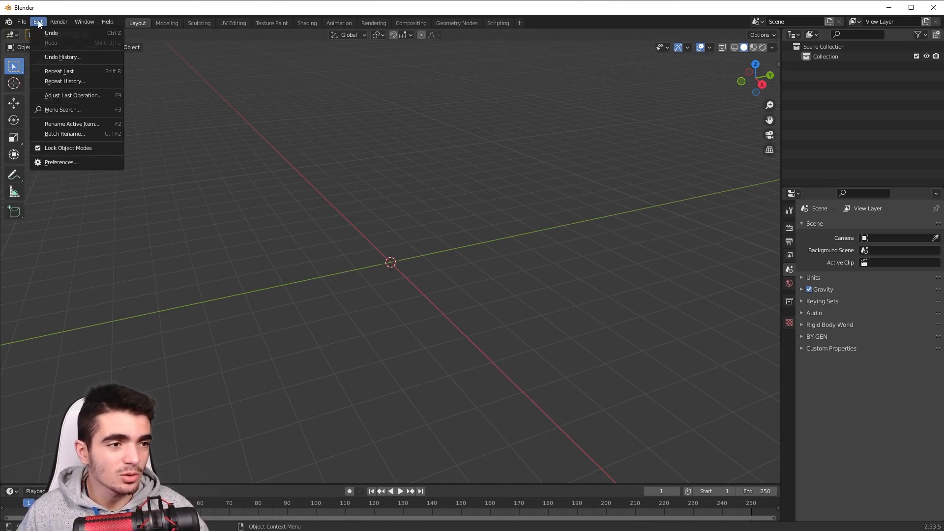
pyautogui.click(48, 162)
pyautogui.click(267, 53)
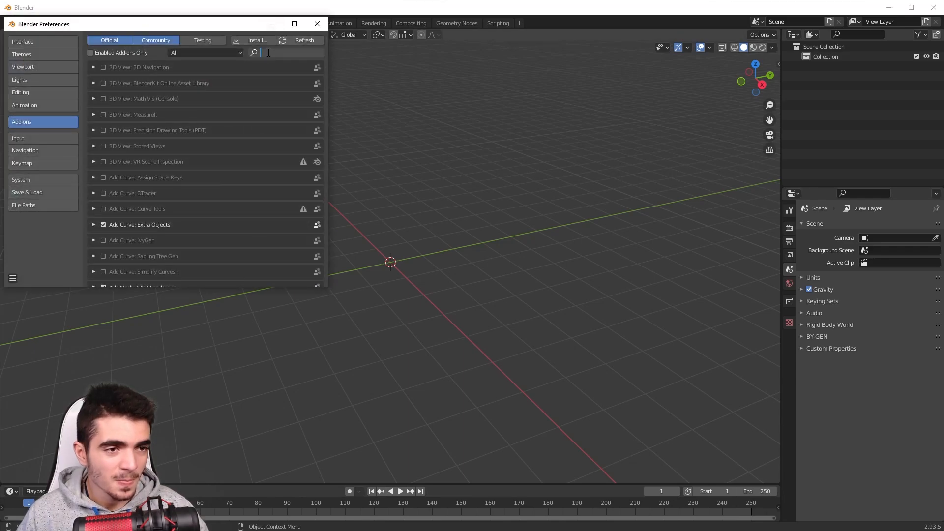
pyautogui.write('archi')
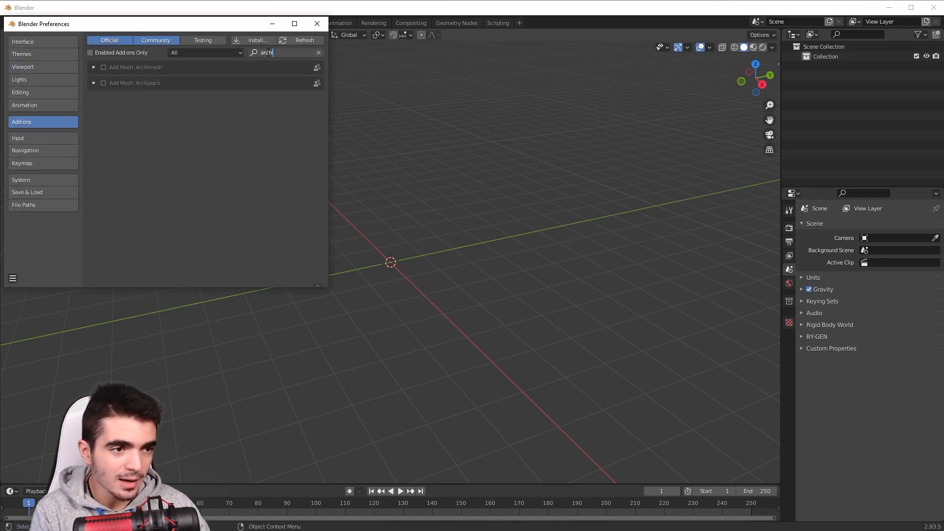
pyautogui.press('Return')
pyautogui.moveTo(155, 25); pyautogui.dragTo(312, 93)
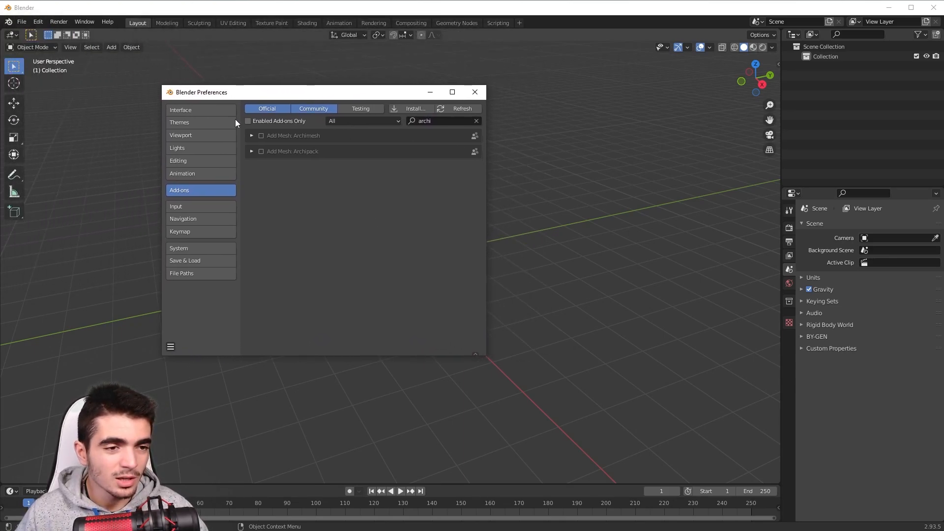
pyautogui.click(259, 135)
pyautogui.click(261, 152)
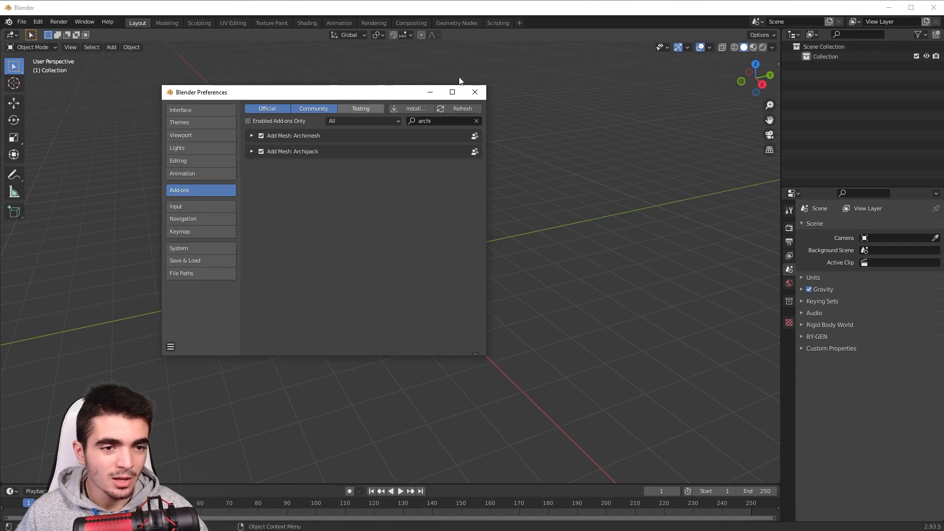
pyautogui.click(475, 92)
# Step: Look through the Archimesh and Archipack mesh types and add an Archipack wall
pyautogui.hotkey('shift', 'a')
pyautogui.moveTo(405, 206)
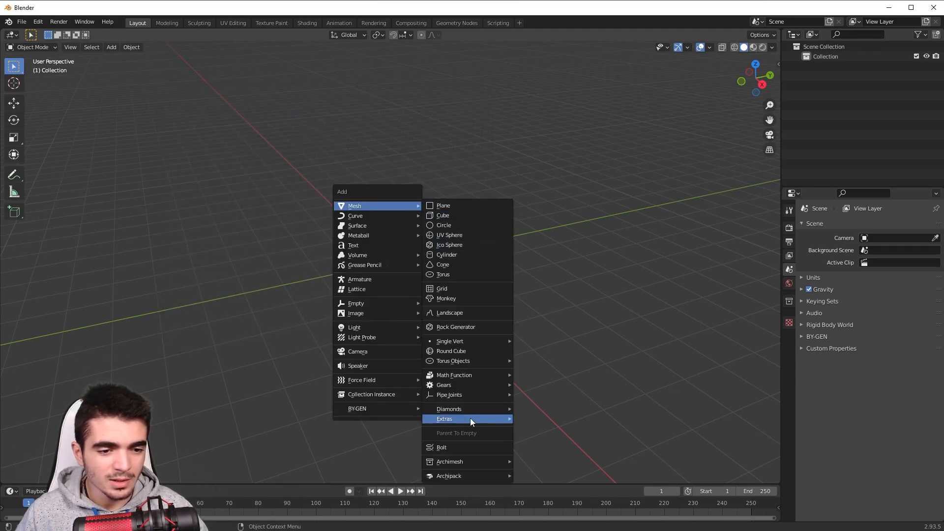
pyautogui.moveTo(449, 463)
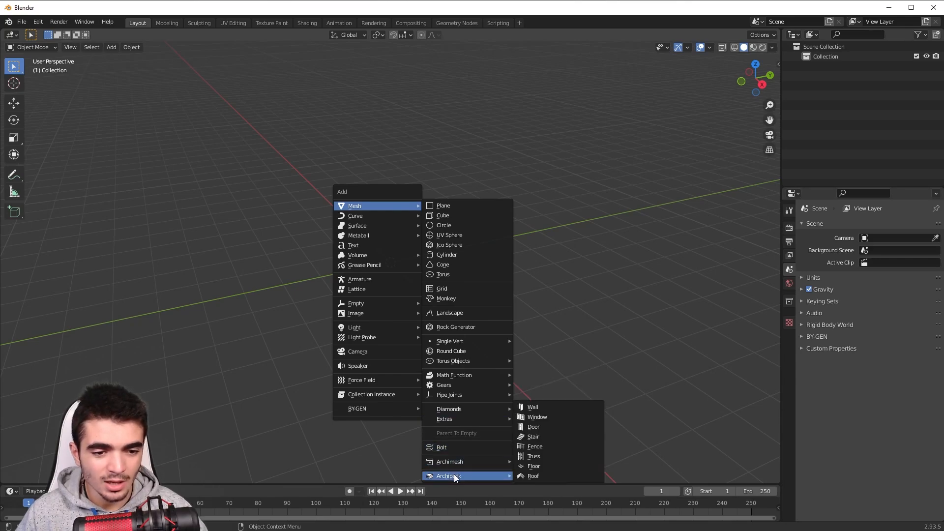
pyautogui.click(537, 406)
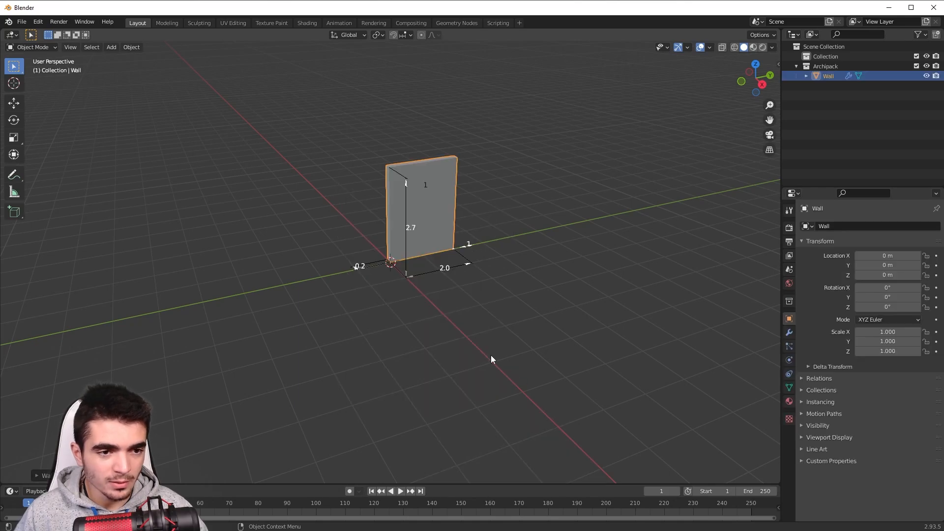
# Step: Lower the wall's height to about 2.58 m
pyautogui.moveTo(421, 298); pyautogui.dragTo(496, 230, button='middle')
pyautogui.moveTo(454, 182); pyautogui.dragTo(426, 172)
pyautogui.scroll(-3, 437, 176)
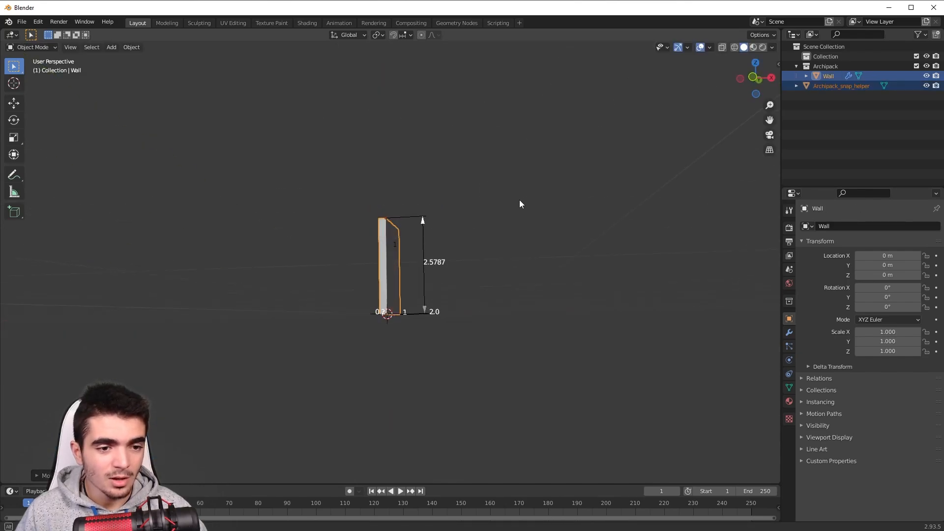
# Step: Add a second wall segment at 90° to the first and lengthen it to 8 m
pyautogui.moveTo(519, 200); pyautogui.dragTo(435, 253, button='middle')
pyautogui.scroll(1, 437, 255)
pyautogui.click(486, 316)
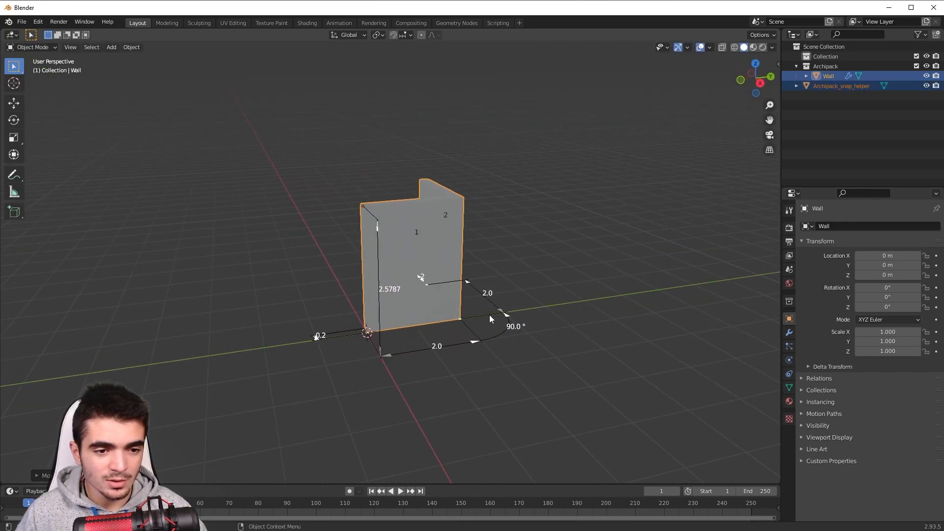
pyautogui.moveTo(536, 313); pyautogui.dragTo(337, 329, button='middle')
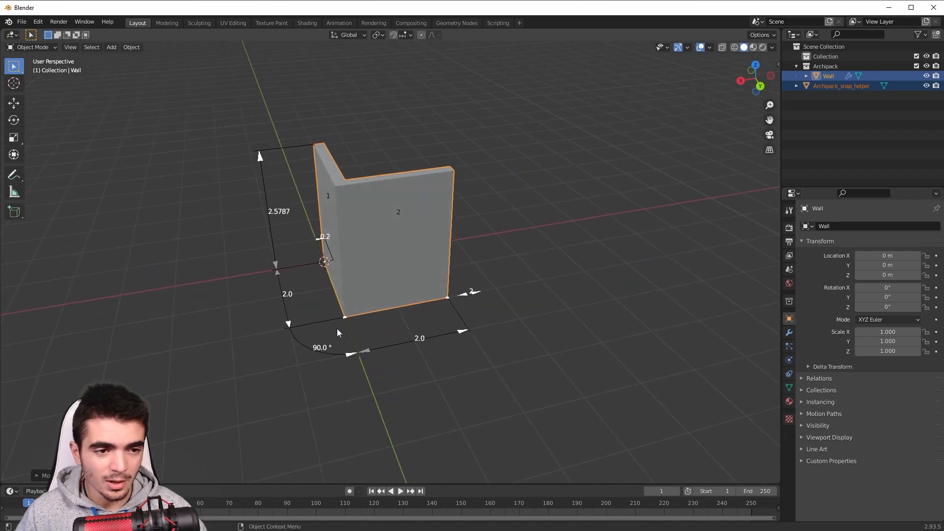
pyautogui.moveTo(553, 322)
pyautogui.mouseDown(button='middle')
pyautogui.moveTo(558, 358)
pyautogui.moveTo(523, 333)
pyautogui.moveTo(456, 325)
pyautogui.moveTo(544, 322)
pyautogui.mouseUp(button='middle')
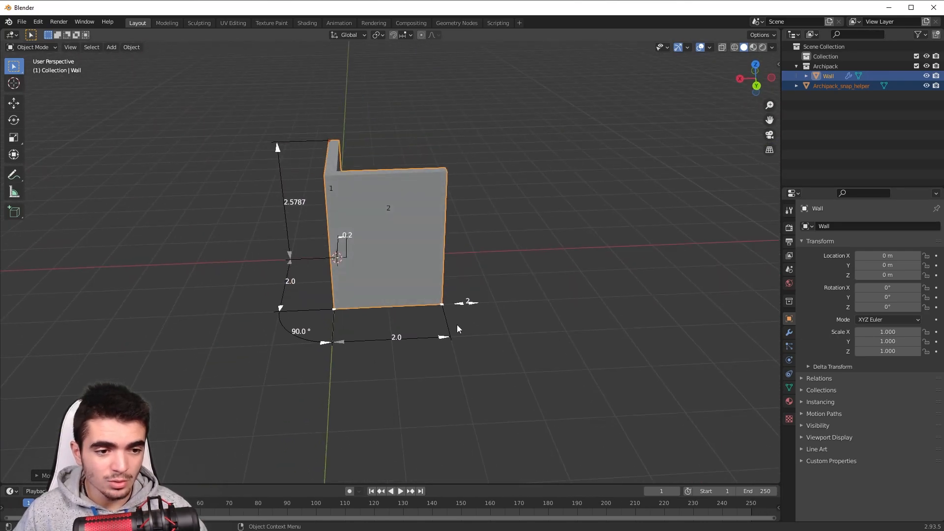
pyautogui.moveTo(443, 340); pyautogui.dragTo(760, 312)
pyautogui.scroll(-3, 693, 308)
# Step: Add a third wall segment at the end of the 8 m one and stretch it to about 8.79 m
pyautogui.moveTo(693, 308); pyautogui.dragTo(347, 332, button='middle')
pyautogui.click(426, 369)
pyautogui.moveTo(350, 327); pyautogui.dragTo(455, 290)
pyautogui.scroll(3, 442, 292)
pyautogui.moveTo(403, 293); pyautogui.dragTo(334, 294, button='middle')
pyautogui.moveTo(262, 321); pyautogui.dragTo(473, 320)
# Step: Add a fourth wall segment at 90° to the third and set its length to 3 m
pyautogui.click(543, 305)
pyautogui.moveTo(542, 302); pyautogui.dragTo(306, 314, button='middle')
pyautogui.moveTo(328, 314); pyautogui.dragTo(365, 309)
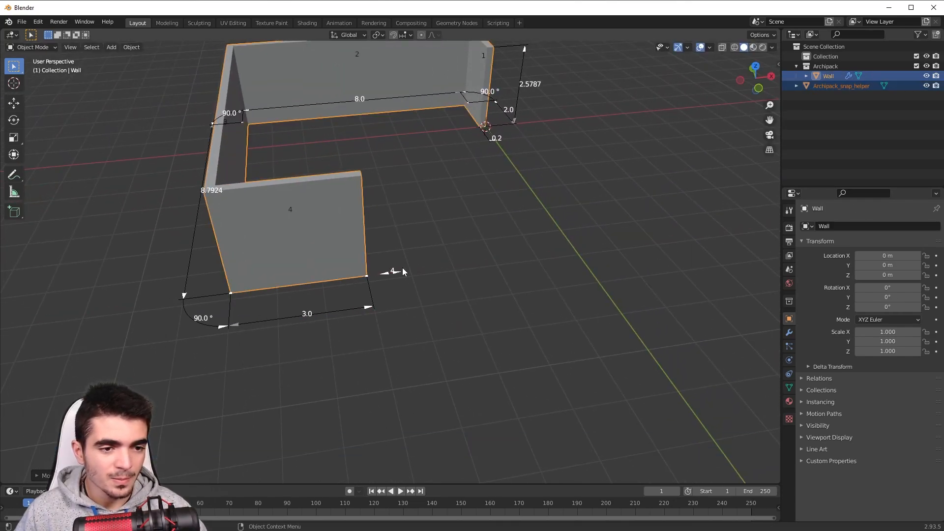
# Step: Add a fifth wall segment after the 3 m one and lengthen it to 5 m
pyautogui.click(403, 268)
pyautogui.moveTo(403, 267); pyautogui.dragTo(322, 266, button='middle')
pyautogui.moveTo(382, 232); pyautogui.dragTo(458, 191)
pyautogui.scroll(-1, 447, 228)
pyautogui.moveTo(448, 229); pyautogui.dragTo(656, 231, button='middle')
pyautogui.scroll(2, 465, 267)
pyautogui.scroll(-3, 656, 232)
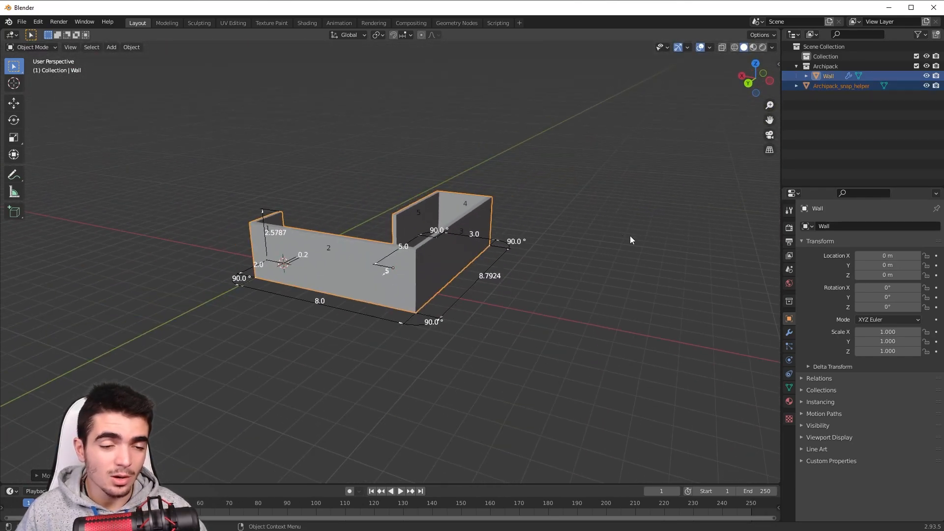
# Step: Examine the five-segment wall layout and its dimensions from the top view and in perspective
pyautogui.scroll(3, 586, 238)
pyautogui.moveTo(585, 236); pyautogui.dragTo(559, 324, button='middle')
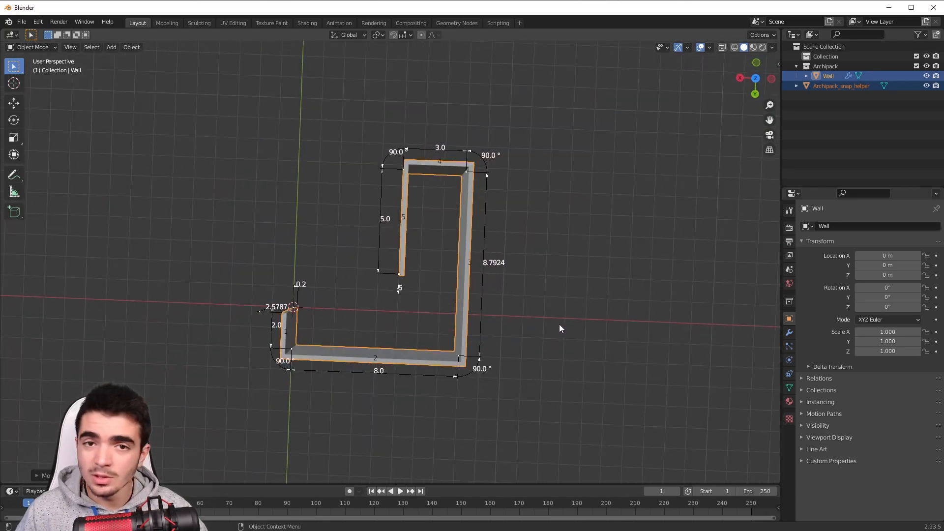
pyautogui.press('KP_7')
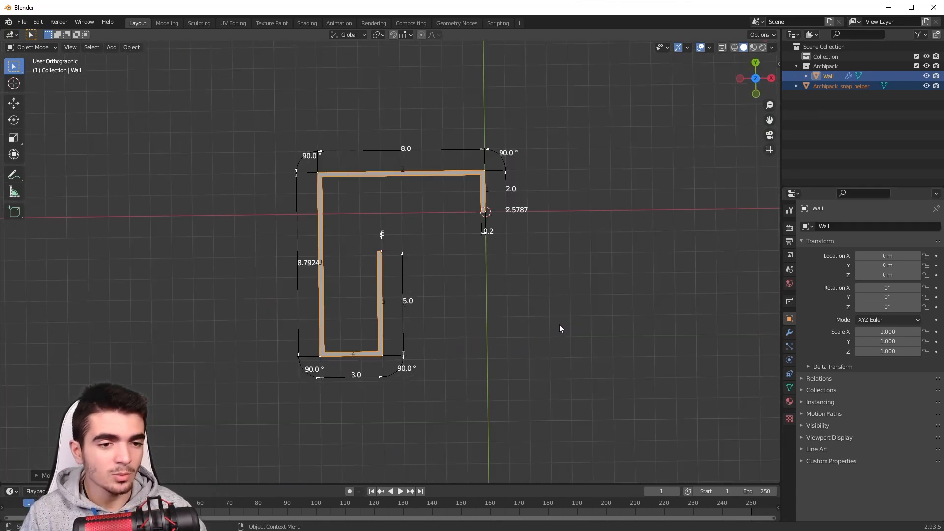
pyautogui.scroll(2, 558, 323)
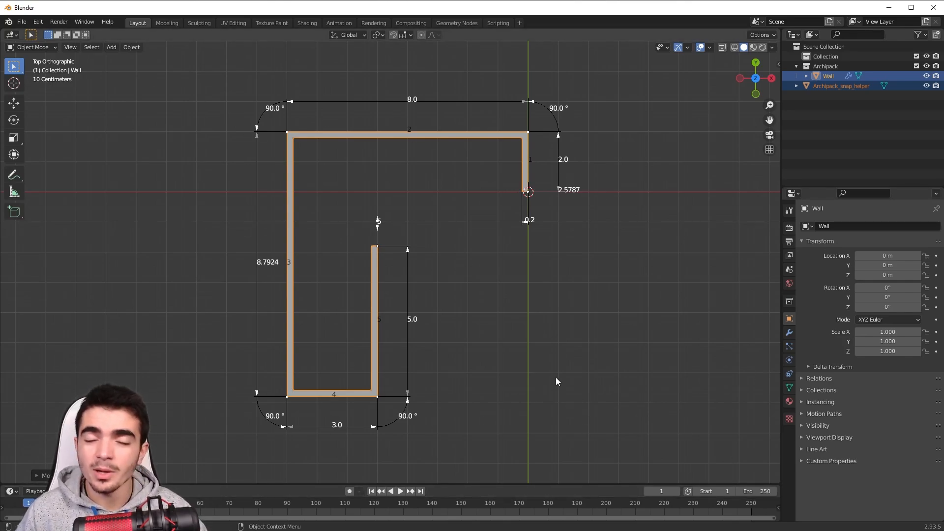
pyautogui.scroll(-2, 514, 344)
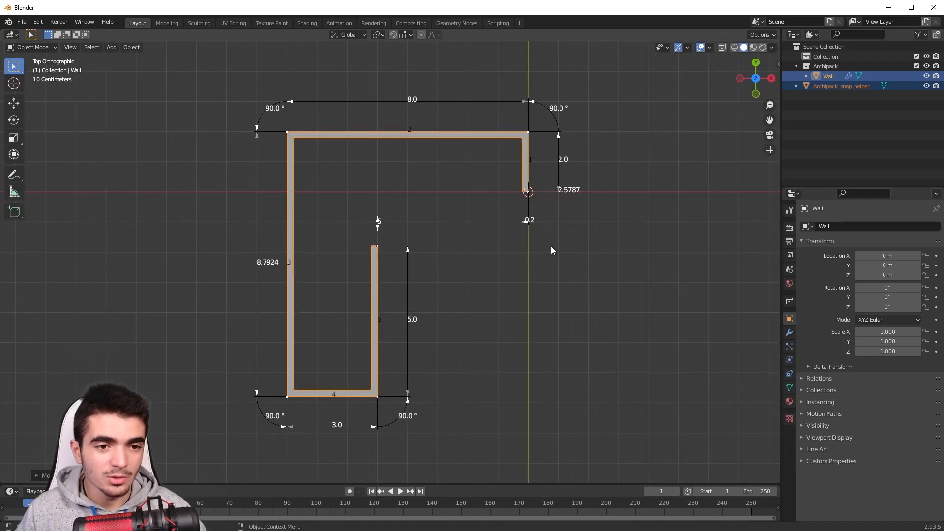
pyautogui.scroll(4, 519, 268)
pyautogui.scroll(-2, 561, 161)
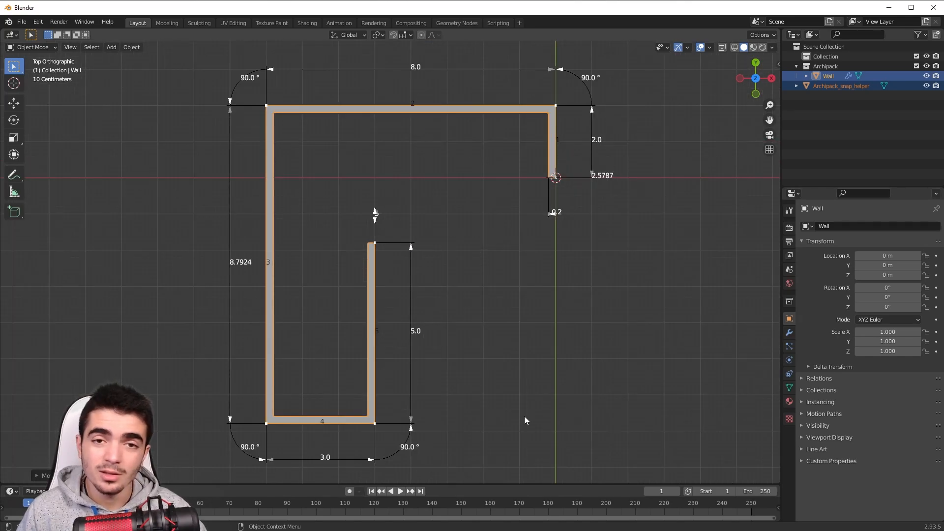
pyautogui.scroll(-2, 519, 408)
pyautogui.moveTo(471, 359); pyautogui.dragTo(436, 187, button='middle')
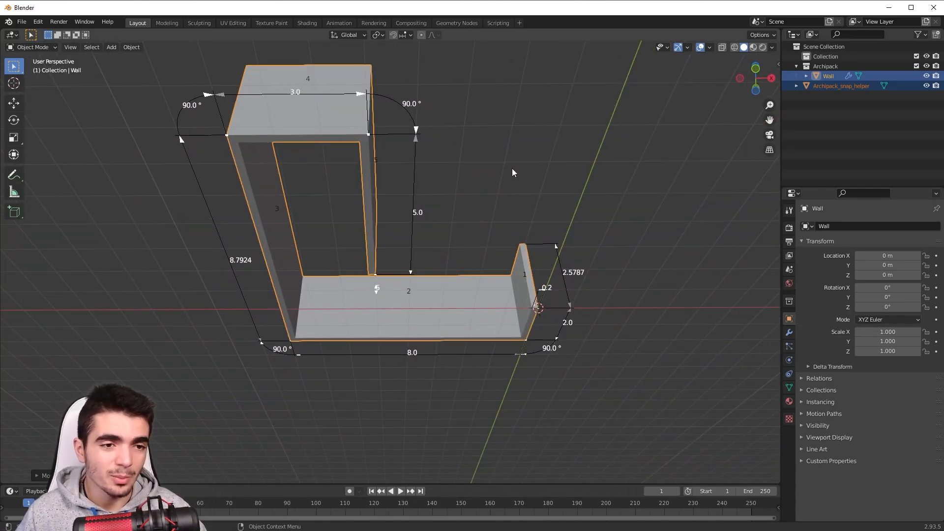
pyautogui.moveTo(512, 168); pyautogui.dragTo(446, 215, button='middle')
pyautogui.hotkey('shift', 'a')
pyautogui.moveTo(446, 214)
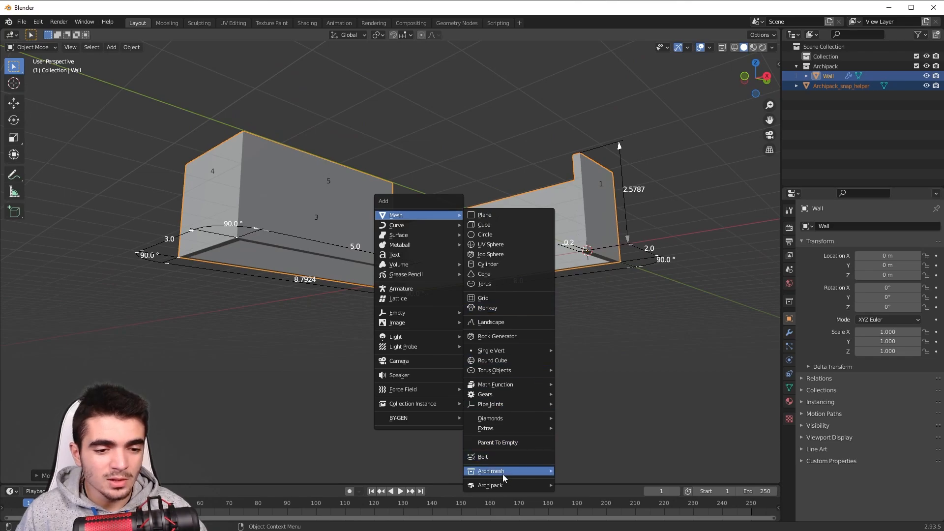
pyautogui.press('Escape')
# Step: Add an Archimesh rail window at the world origin, near the open end of the first wall segment
pyautogui.hotkey('shift', 'a')
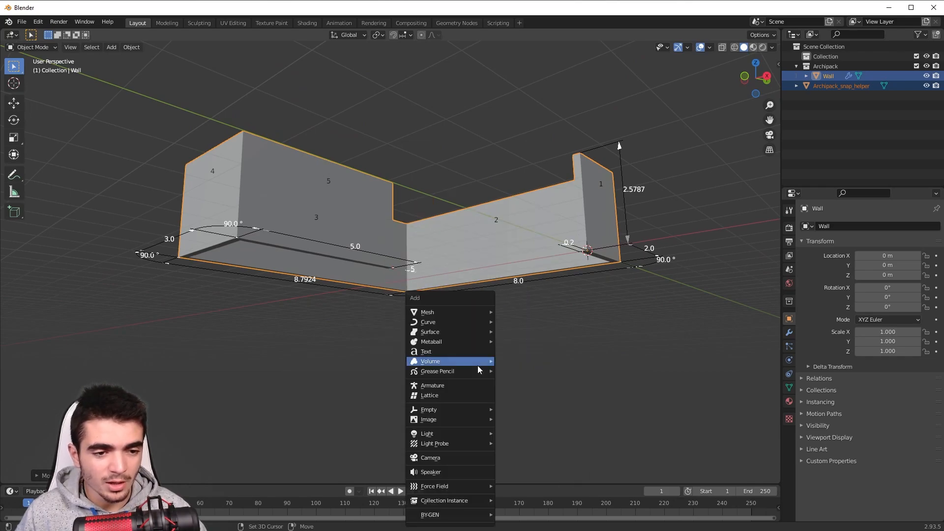
pyautogui.moveTo(484, 313)
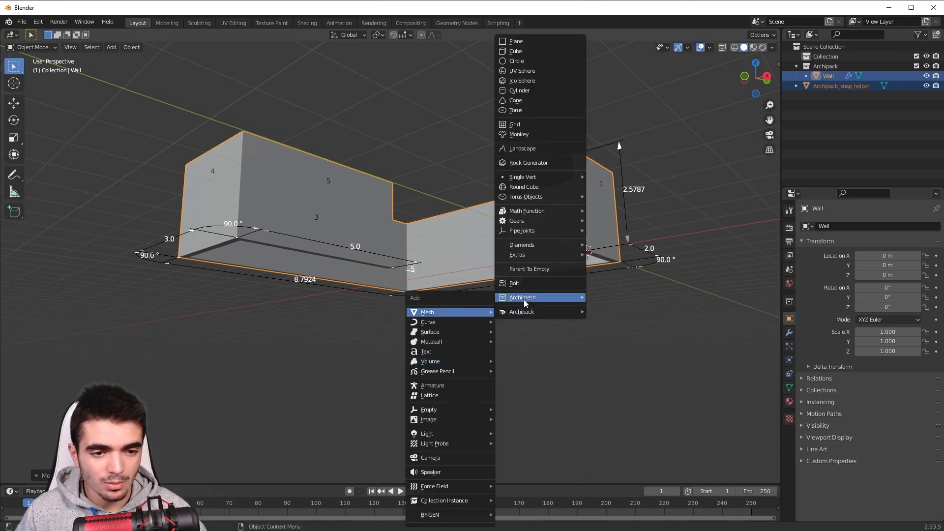
pyautogui.moveTo(541, 298)
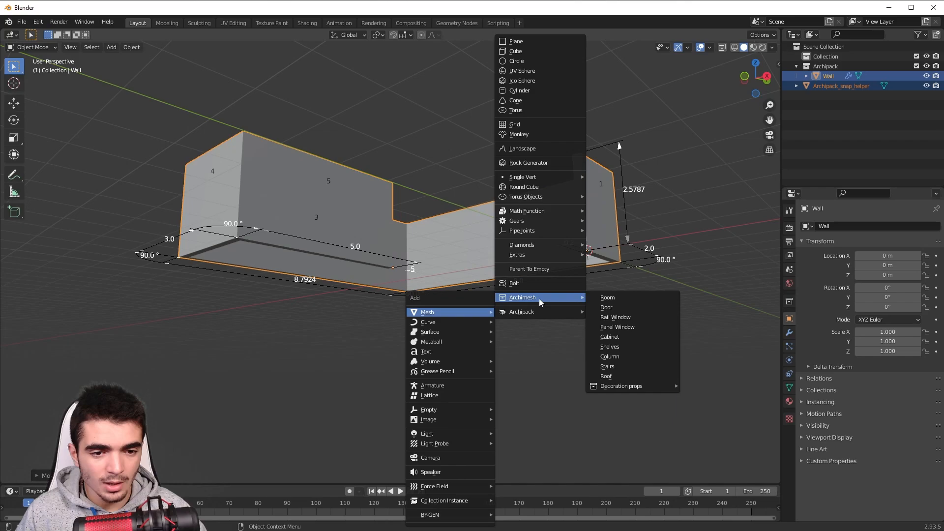
pyautogui.click(610, 318)
pyautogui.scroll(-2, 551, 277)
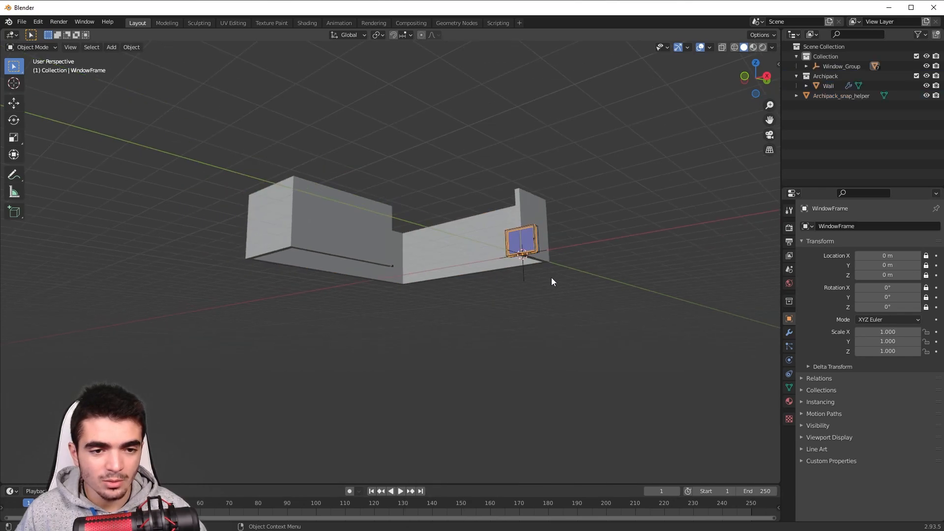
pyautogui.scroll(5, 550, 277)
pyautogui.moveTo(551, 277); pyautogui.dragTo(382, 300, button='middle')
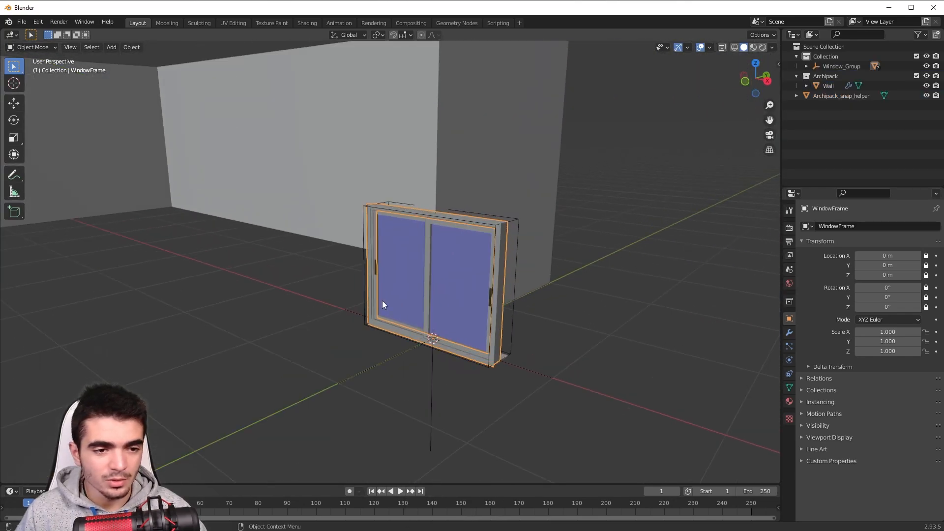
# Step: Add an Archimesh panel window at the world origin, at the same spot as the rail window
pyautogui.hotkey('shift', 'a')
pyautogui.moveTo(395, 277)
pyautogui.moveTo(472, 263)
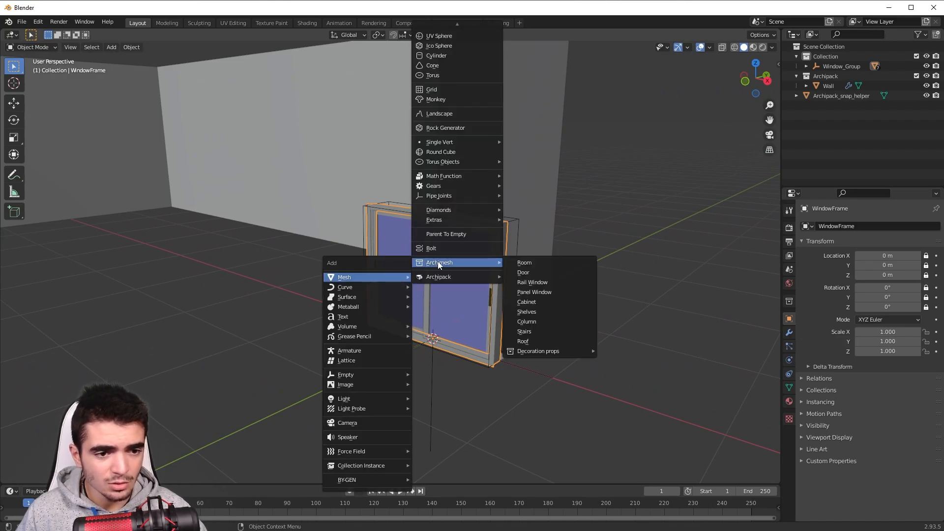
pyautogui.click(548, 292)
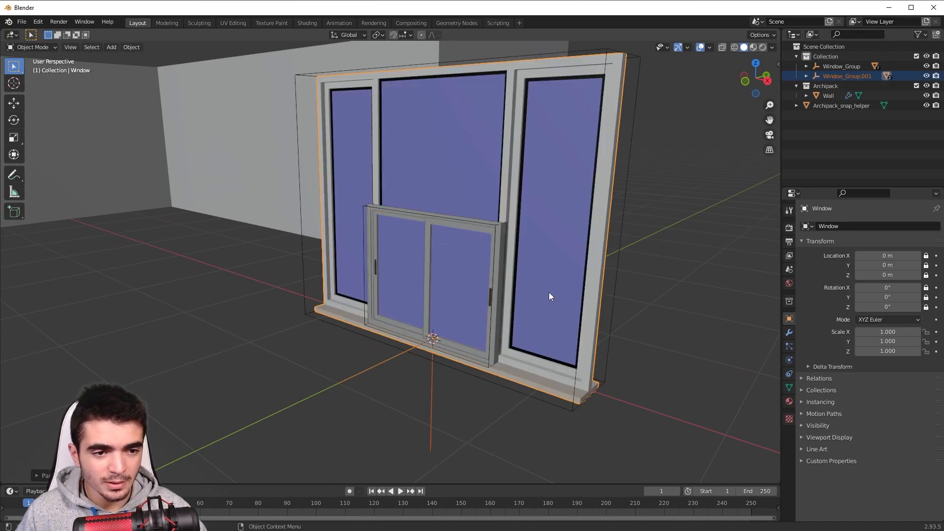
pyautogui.scroll(-3, 376, 290)
pyautogui.keyDown('shift'); pyautogui.moveTo(306, 205); pyautogui.dragTo(282, 247, button='middle'); pyautogui.keyUp('shift')
pyautogui.scroll(3, 350, 205)
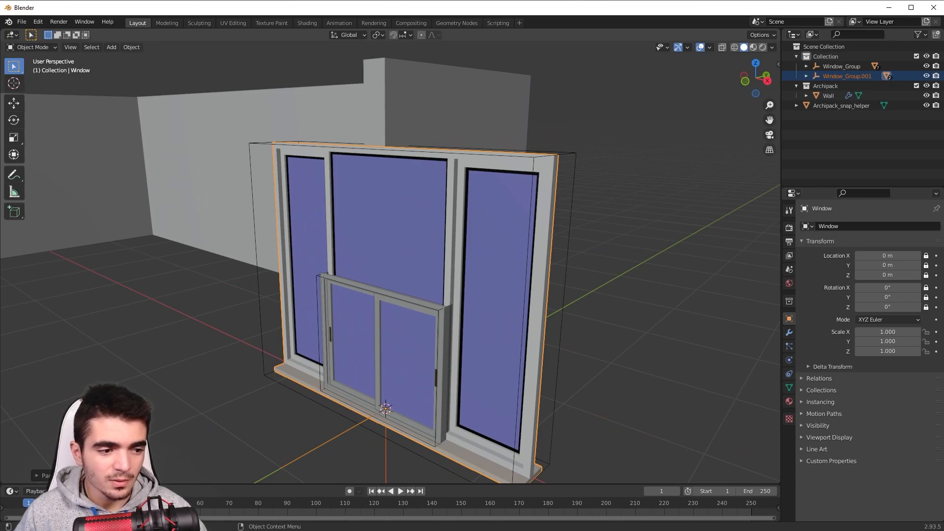
# Step: Display the panel window's Archimesh creation settings beside the model and look over the Archipack objects available to add
pyautogui.click(35, 476)
pyautogui.click(44, 456)
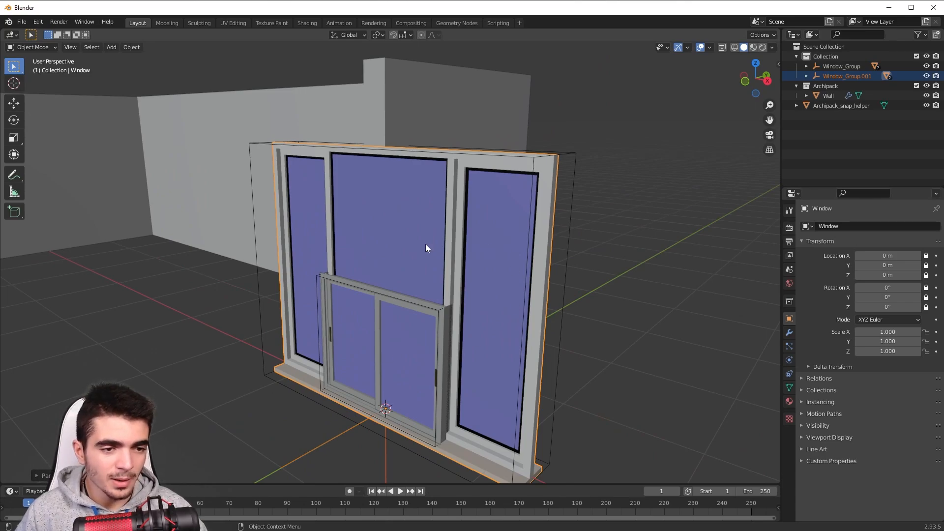
pyautogui.press('n')
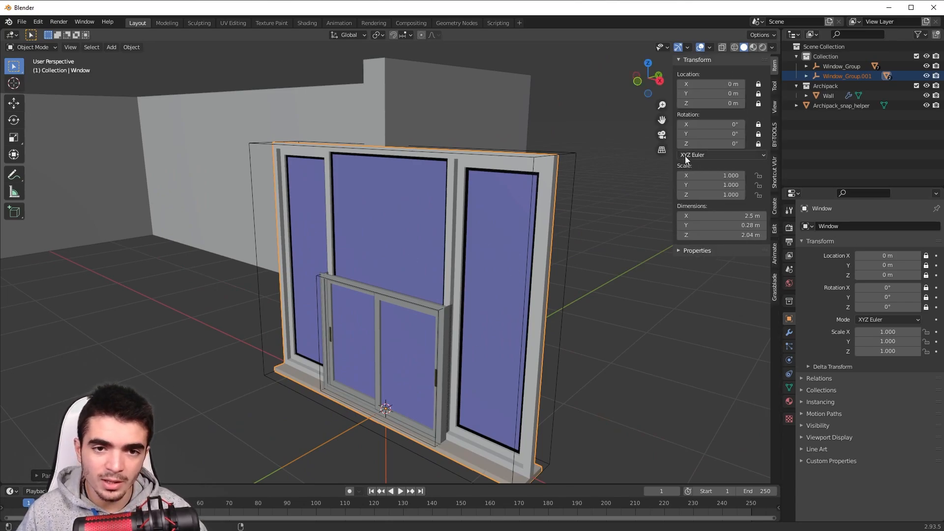
pyautogui.click(775, 203)
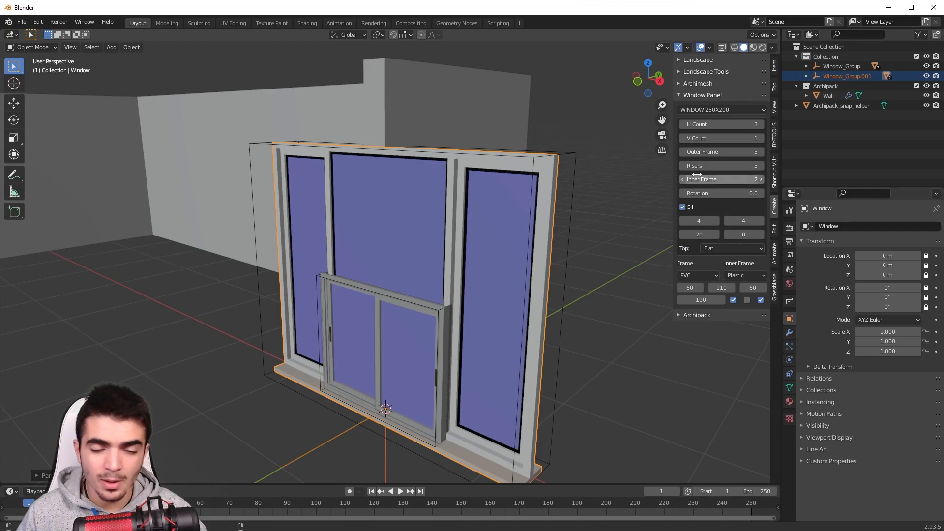
pyautogui.scroll(-2, 393, 199)
pyautogui.moveTo(387, 199); pyautogui.dragTo(402, 232, button='middle')
pyautogui.scroll(2, 488, 247)
pyautogui.scroll(2, 488, 247)
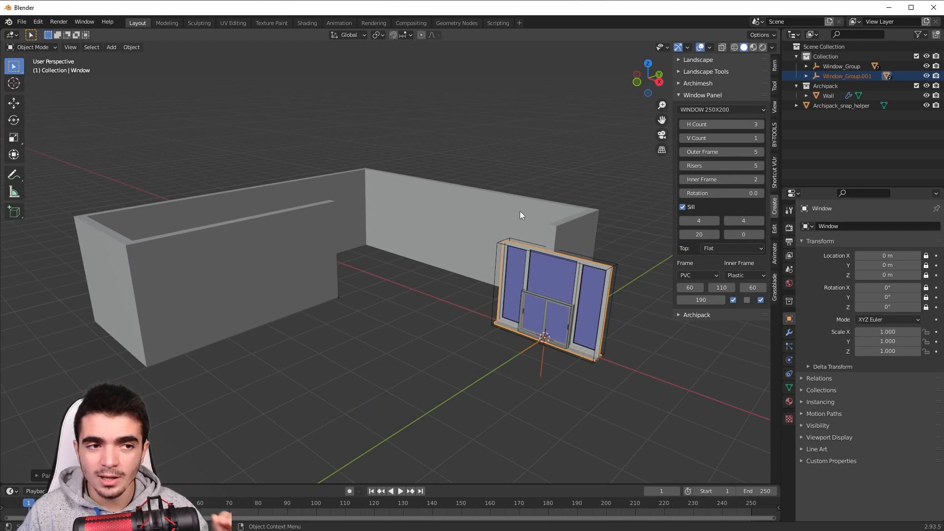
pyautogui.hotkey('shift', 'a')
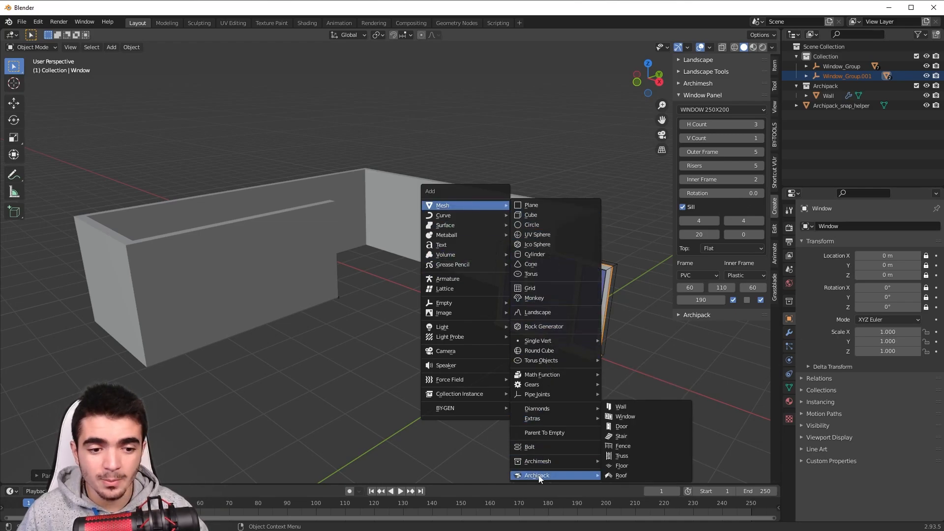
# Step: Search the add-on preferences for "anim", review the AnimAll add-on's details and close the preferences
pyautogui.moveTo(334, 91); pyautogui.dragTo(359, 91, button='middle')
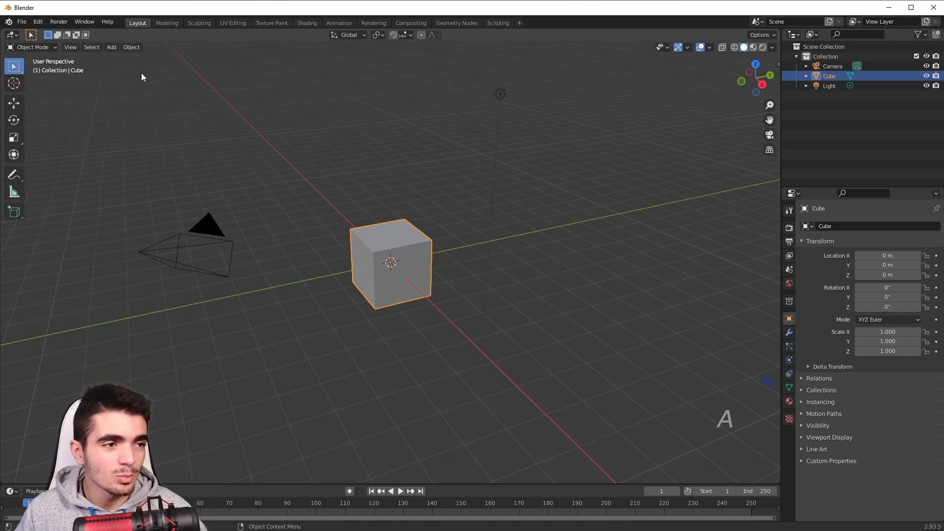
pyautogui.click(36, 22)
pyautogui.click(46, 162)
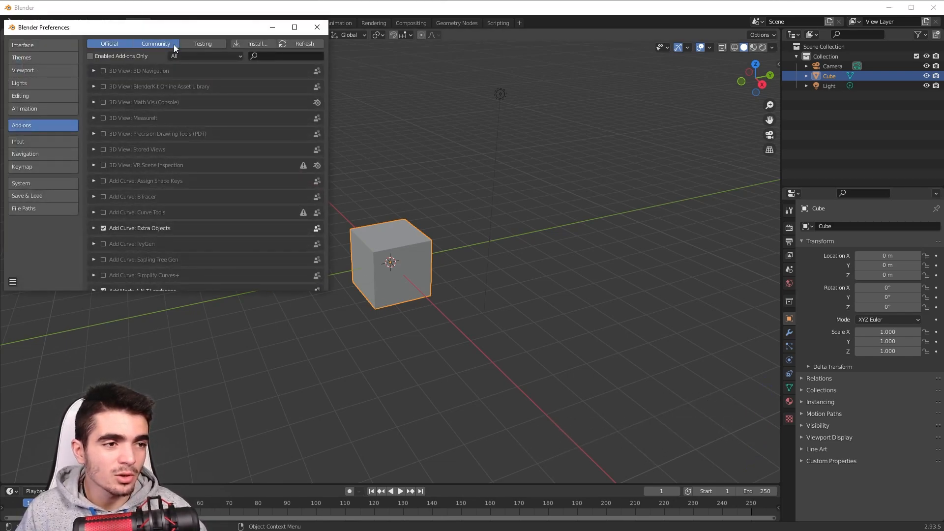
pyautogui.moveTo(151, 28); pyautogui.dragTo(444, 118)
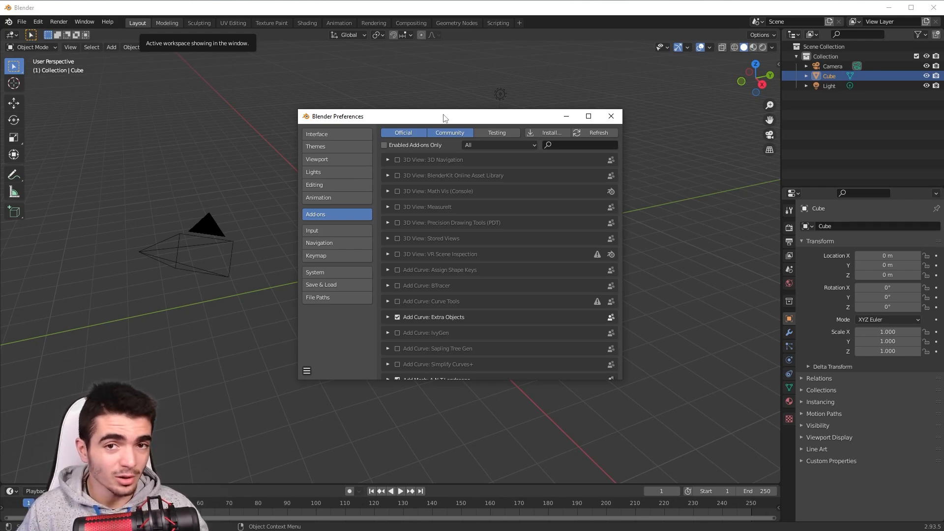
pyautogui.click(569, 146)
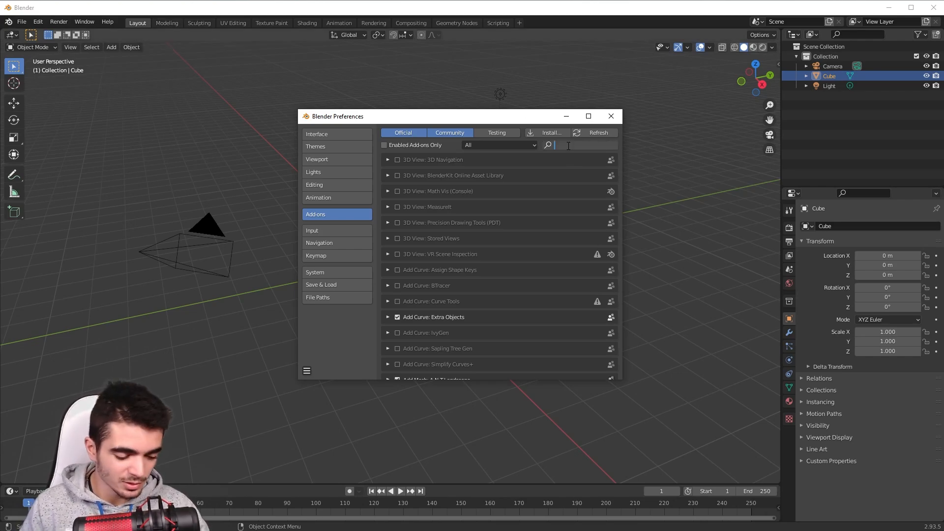
pyautogui.write('anim')
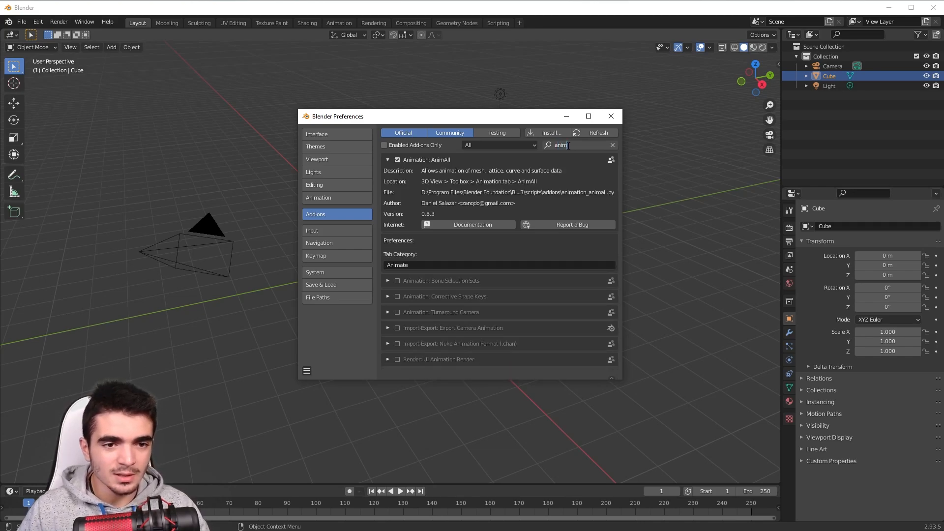
pyautogui.press('Return')
pyautogui.click(386, 163)
pyautogui.click(385, 163)
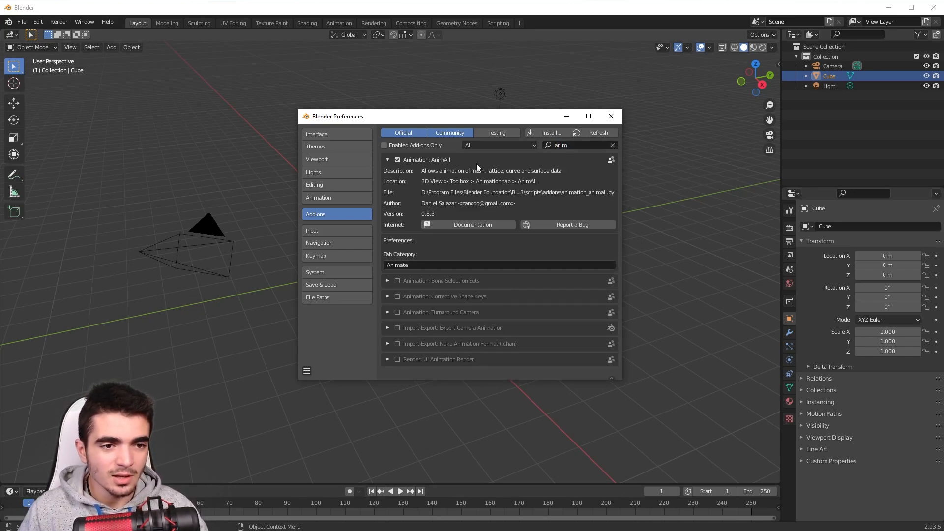
pyautogui.click(611, 116)
# Step: Switch the timeline area to the Shader Editor and enlarge it to about half of the workspace height
pyautogui.moveTo(397, 226)
pyautogui.mouseDown(button='middle')
pyautogui.moveTo(394, 241)
pyautogui.moveTo(387, 236)
pyautogui.moveTo(554, 167)
pyautogui.moveTo(596, 220)
pyautogui.moveTo(380, 231)
pyautogui.mouseUp(button='middle')
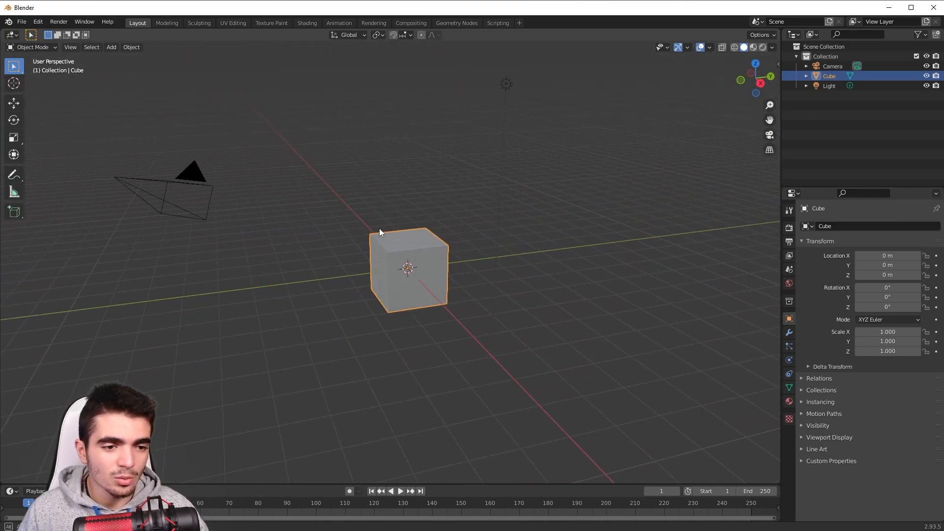
pyautogui.click(11, 490)
pyautogui.click(35, 459)
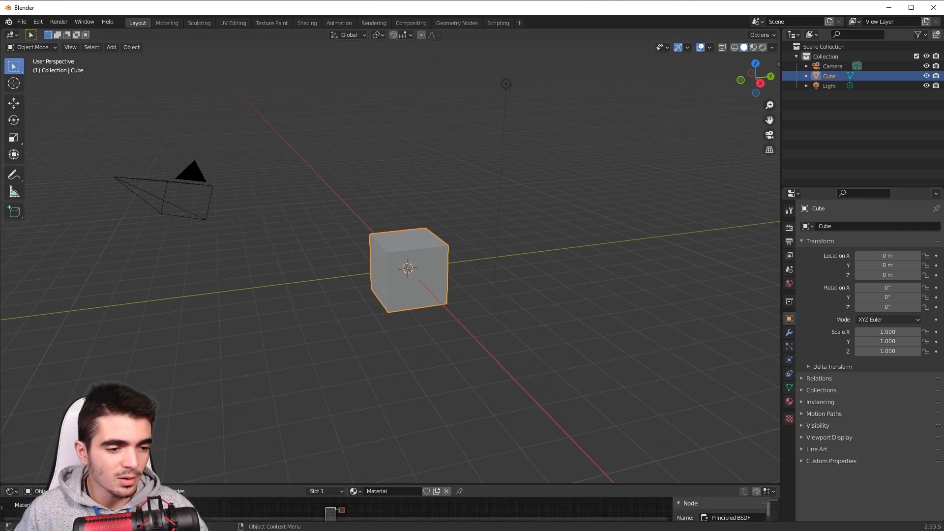
pyautogui.moveTo(164, 485); pyautogui.dragTo(165, 258)
pyautogui.scroll(10, 216, 379)
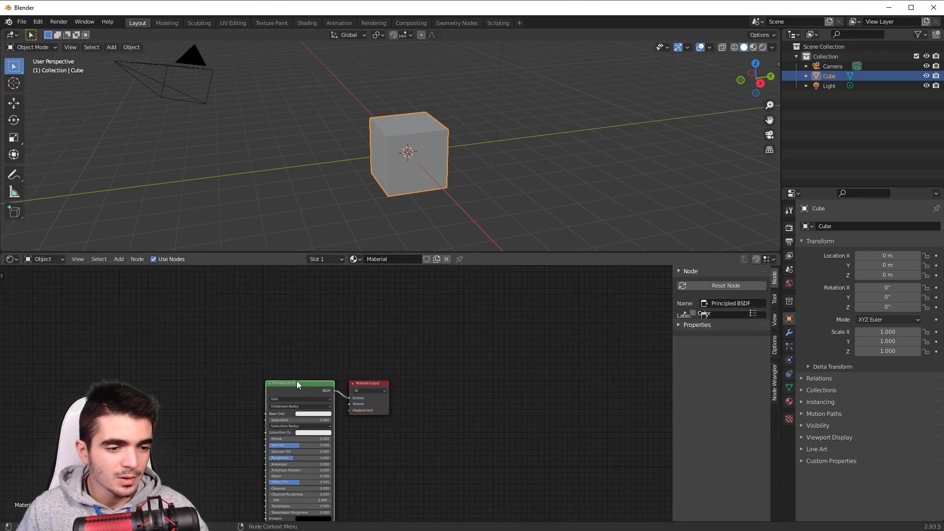
# Step: Add a Node Wrangler texture setup to the Principled BSDF, load MetalWeave03_4K_Height.png from the MetalWeave folder and move the texture nodes clear of the shader
pyautogui.hotkey('ctrl', 't')
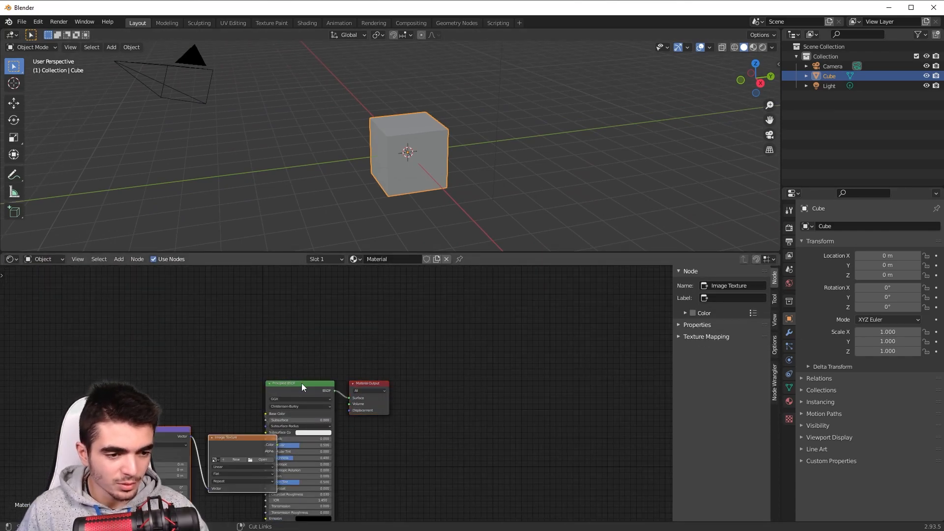
pyautogui.click(257, 461)
pyautogui.click(256, 366)
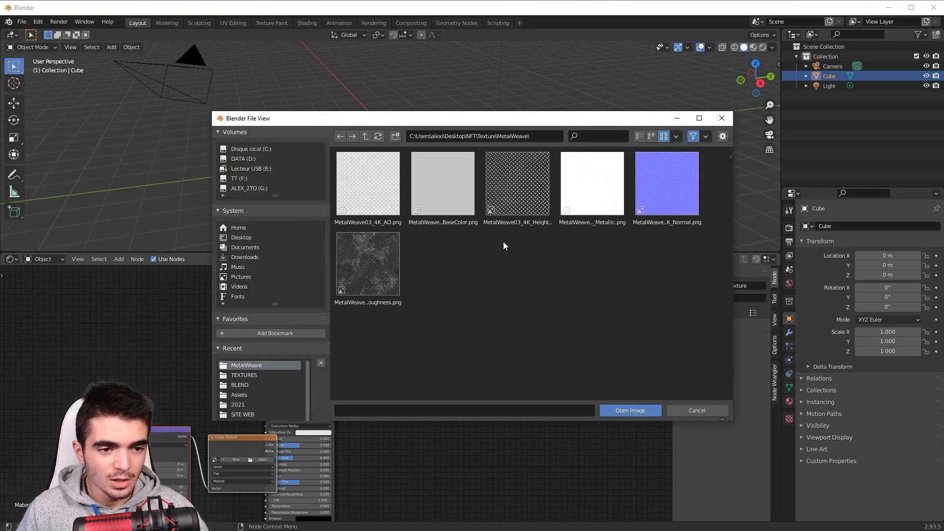
pyautogui.doubleClick(520, 192)
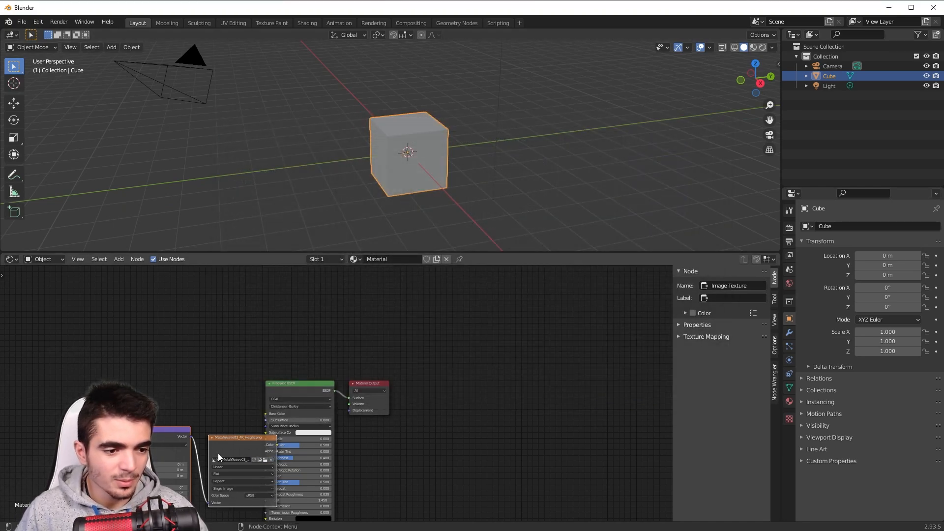
pyautogui.moveTo(238, 444); pyautogui.dragTo(191, 411)
# Step: Shrink the Shader Editor to enlarge the 3D viewport and show the textured cube in Material Preview shading
pyautogui.keyDown('shift'); pyautogui.moveTo(346, 156); pyautogui.dragTo(385, 166, button='middle'); pyautogui.keyUp('shift')
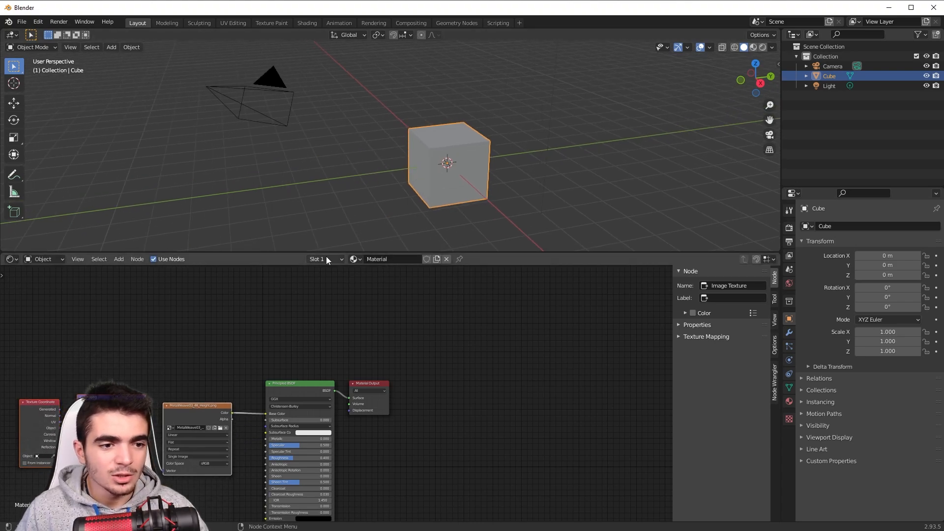
pyautogui.moveTo(320, 252); pyautogui.dragTo(319, 411)
pyautogui.click(753, 47)
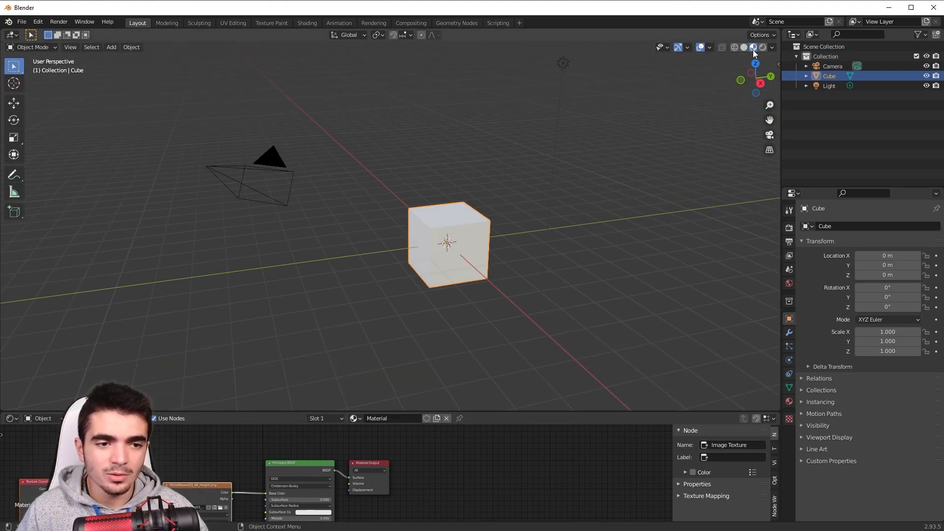
pyautogui.scroll(3, 579, 193)
pyautogui.keyDown('shift'); pyautogui.moveTo(595, 161); pyautogui.dragTo(563, 158, button='middle'); pyautogui.keyUp('shift')
pyautogui.scroll(1, 514, 147)
# Step: Switch the Outliner area to the UV Editor, enlarge it downward and sideways, and display MetalWeave03_4K_Height.png in it
pyautogui.click(793, 34)
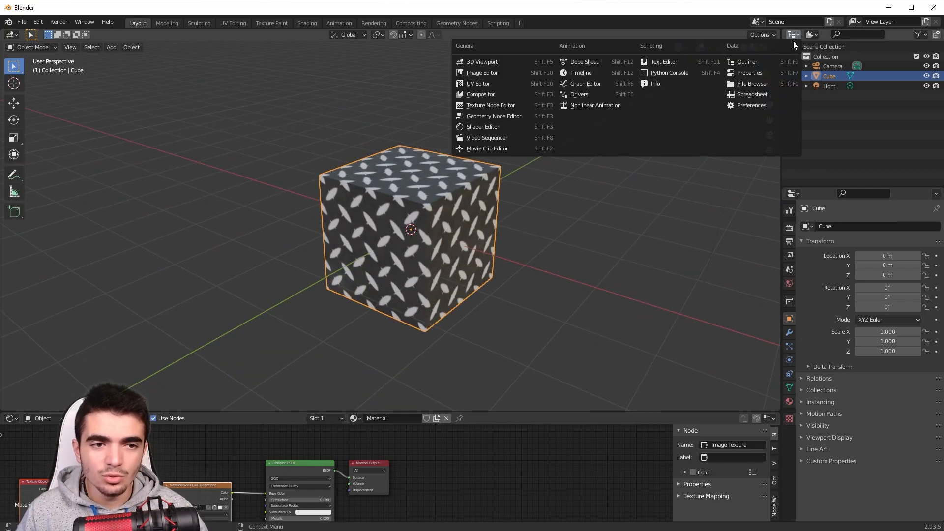
pyautogui.click(541, 73)
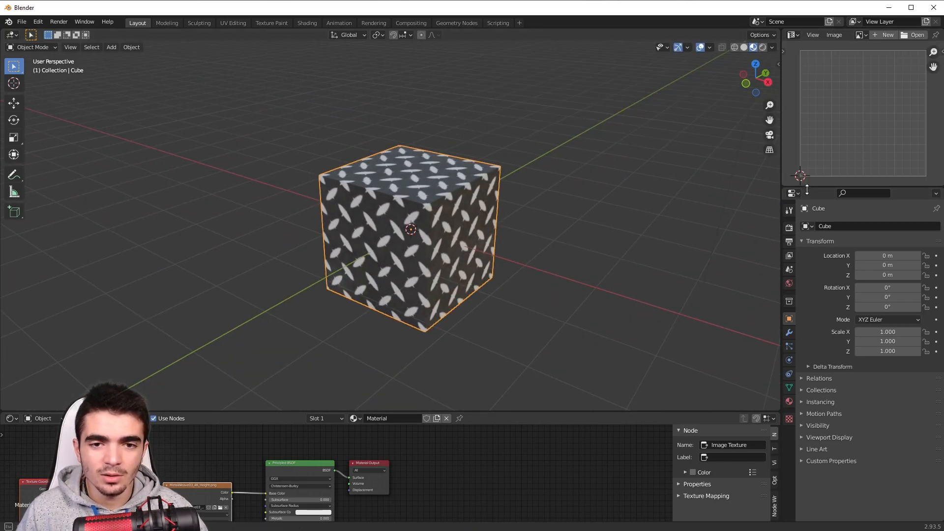
pyautogui.moveTo(808, 188); pyautogui.dragTo(816, 272)
pyautogui.click(861, 35)
pyautogui.click(836, 50)
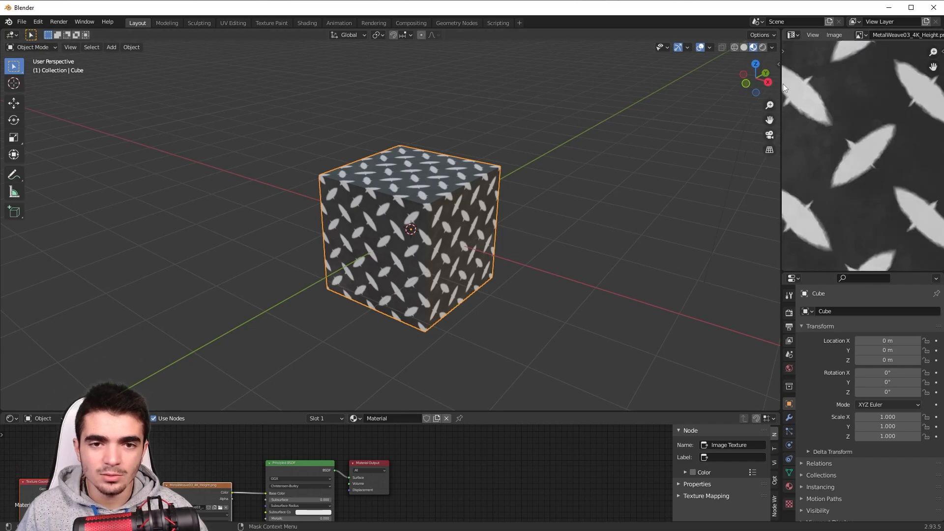
pyautogui.moveTo(781, 84); pyautogui.dragTo(578, 85)
pyautogui.scroll(-5, 701, 155)
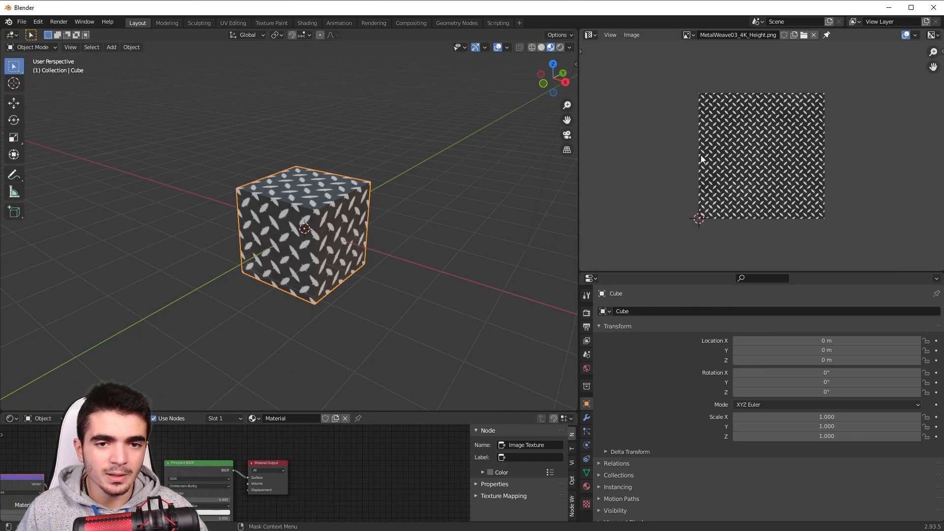
# Step: Put the cube in Edit Mode and select its entire UV layout in the UV Editor
pyautogui.press('Tab')
pyautogui.moveTo(344, 177); pyautogui.dragTo(493, 147, button='middle')
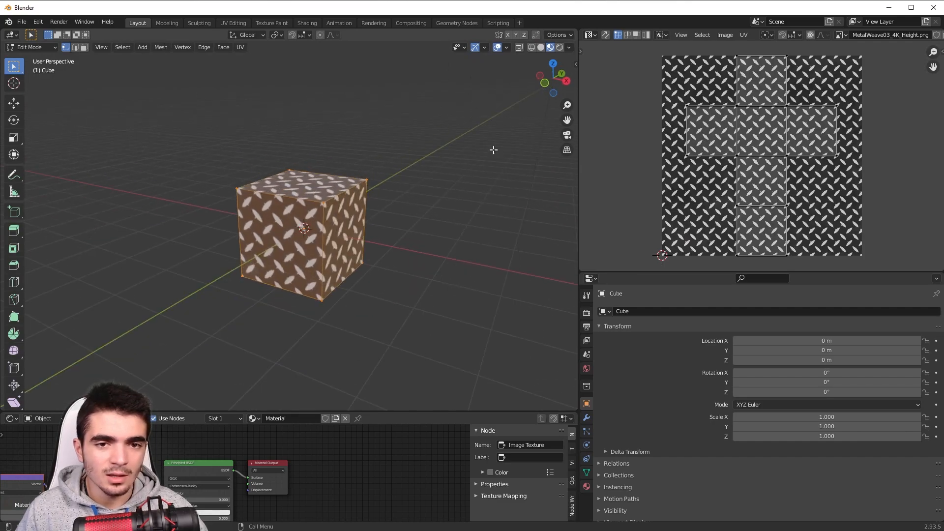
pyautogui.scroll(-2, 772, 116)
pyautogui.moveTo(673, 62); pyautogui.dragTo(854, 256)
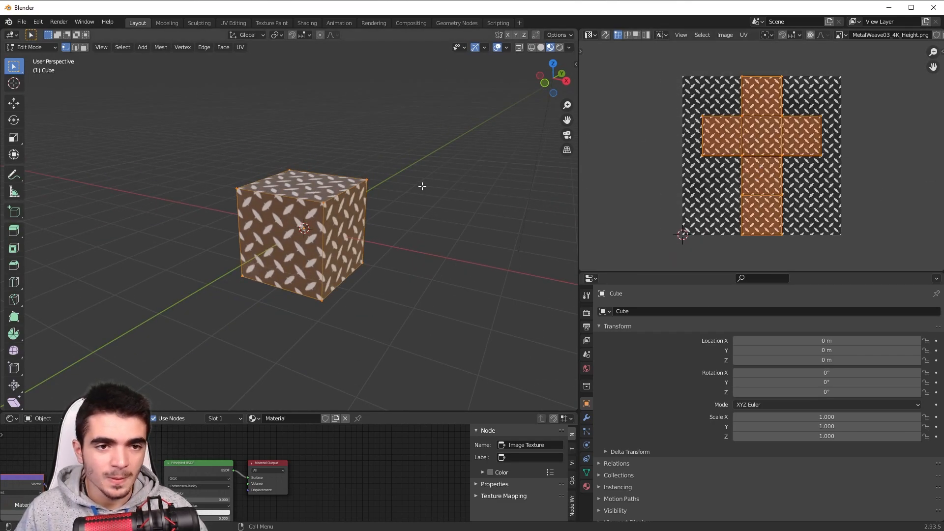
# Step: Show the AnimAll options in the 3D viewport's sidebar and enable UVs as the animated data
pyautogui.press('n')
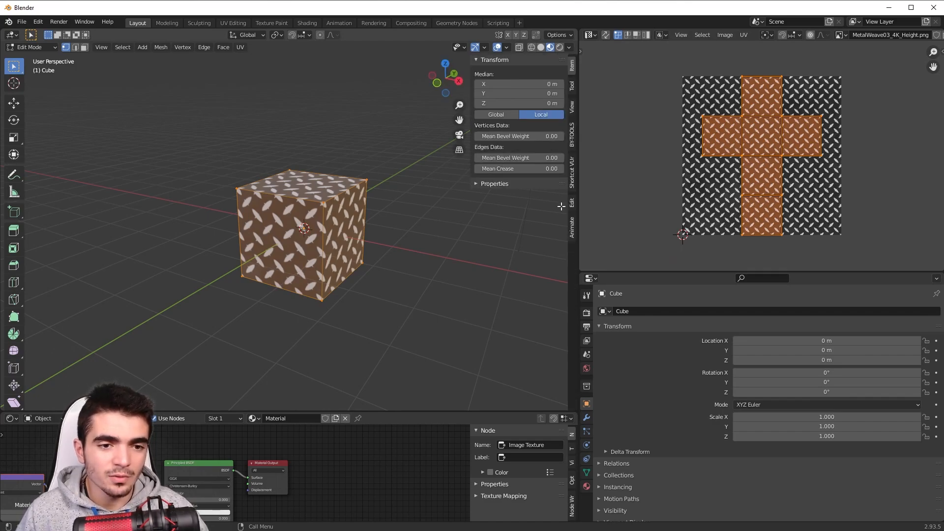
pyautogui.click(572, 228)
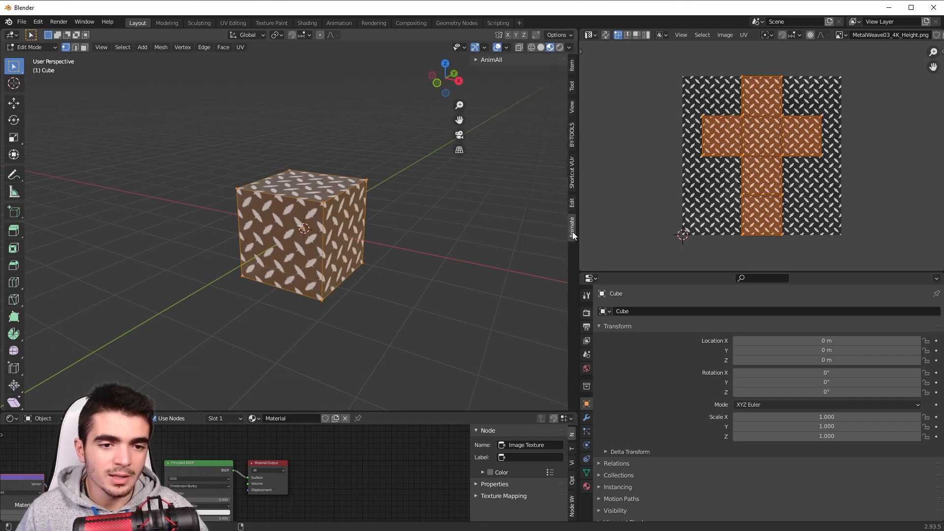
pyautogui.click(486, 59)
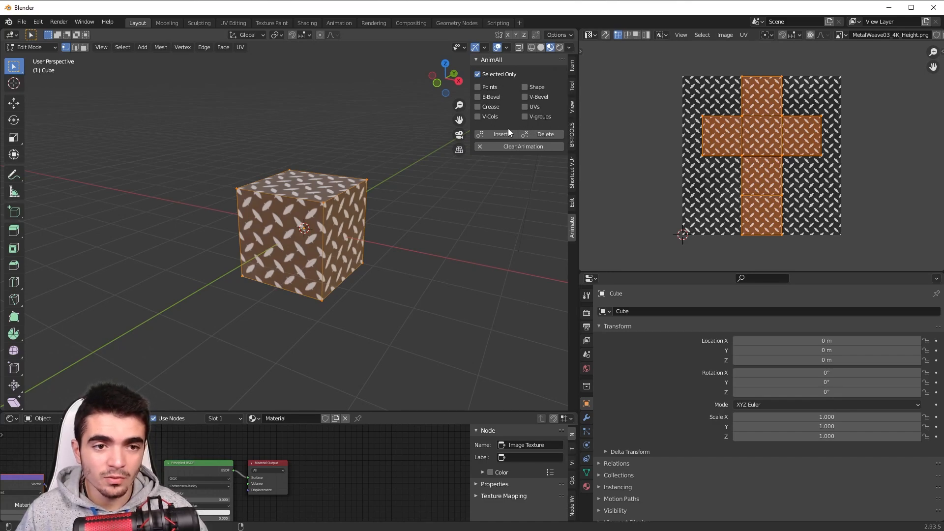
pyautogui.click(525, 107)
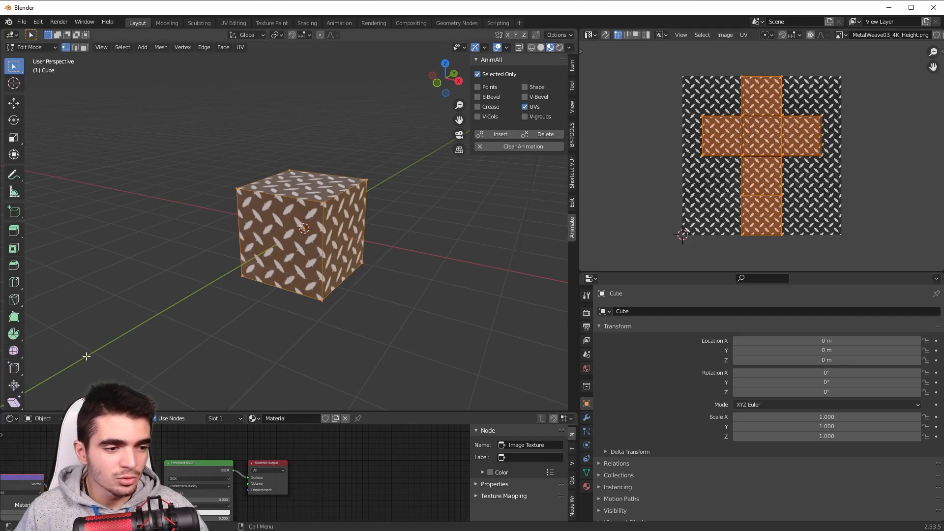
# Step: Switch the Shader Editor area to the Timeline and insert an AnimAll UV keyframe at frame 1
pyautogui.click(12, 419)
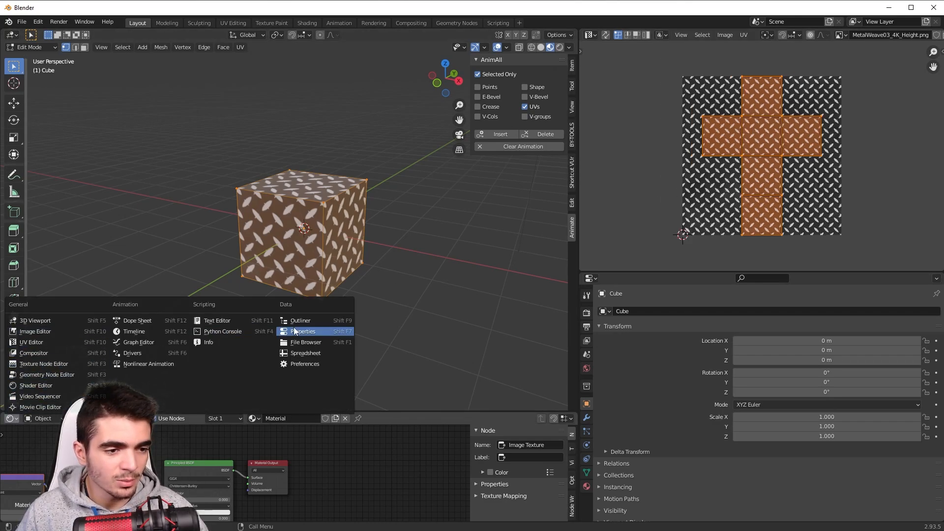
pyautogui.click(143, 336)
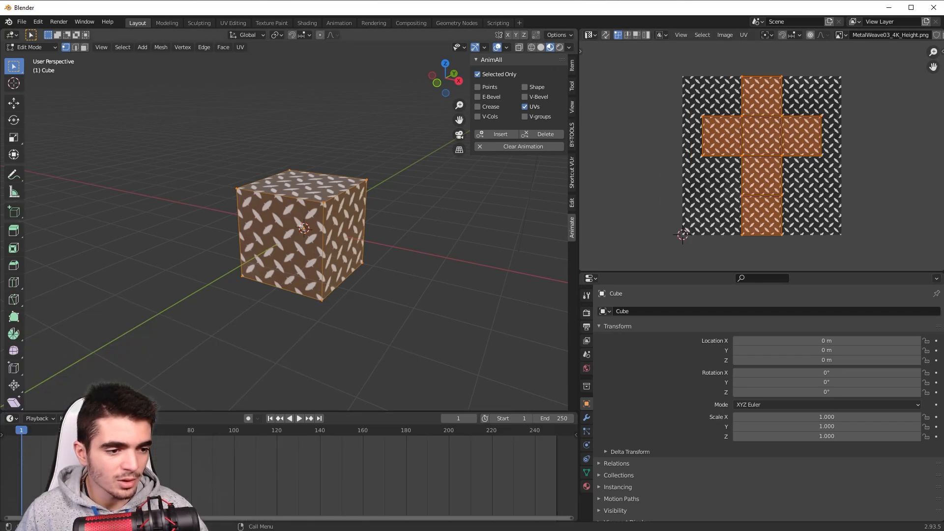
pyautogui.scroll(1, 654, 204)
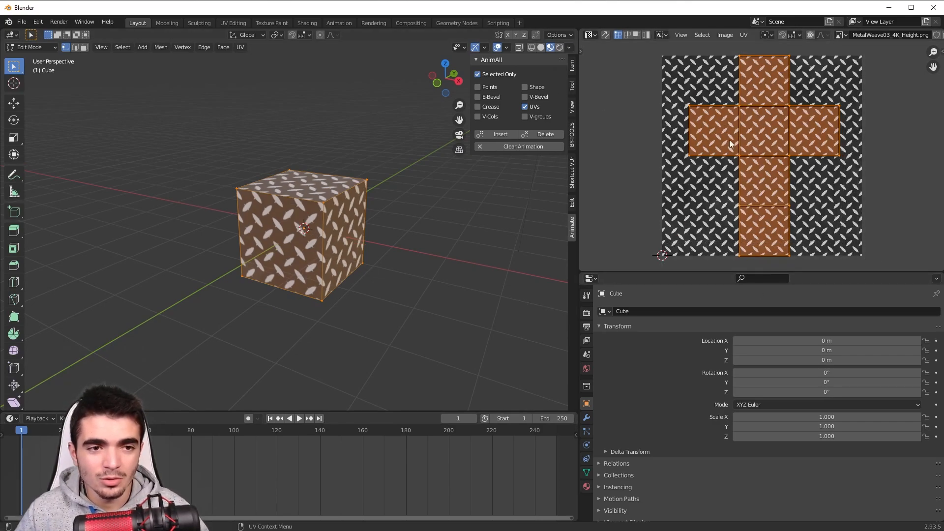
pyautogui.click(494, 136)
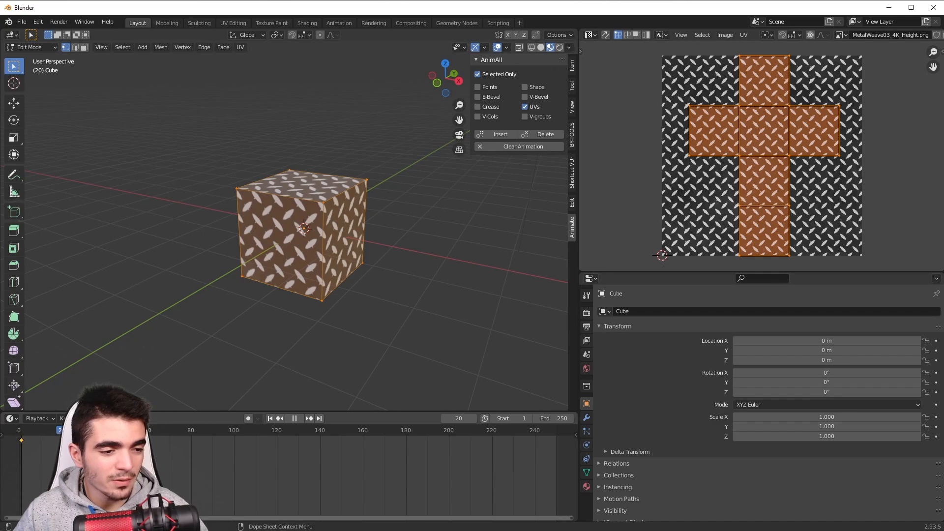
# Step: At frame 20, move the cube's UV layout about 0.69 along X and insert an AnimAll keyframe
pyautogui.press('g')
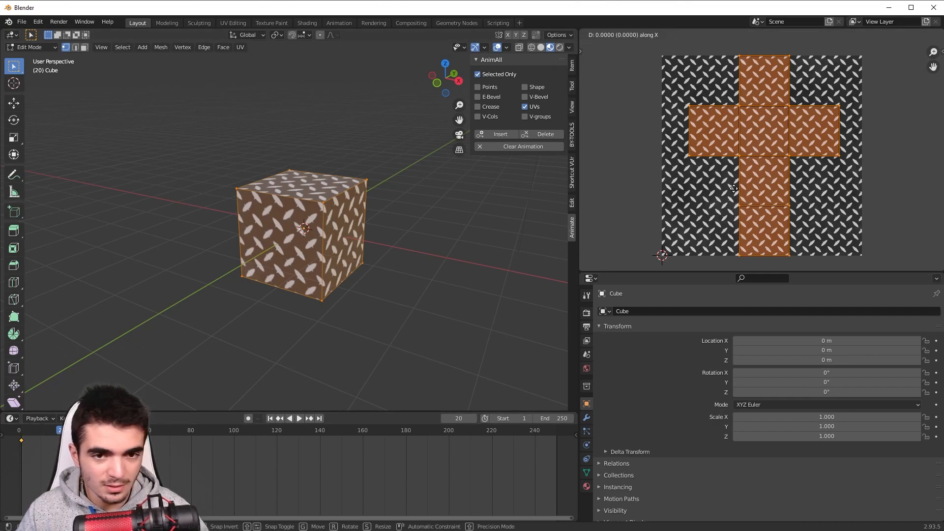
pyautogui.press('x')
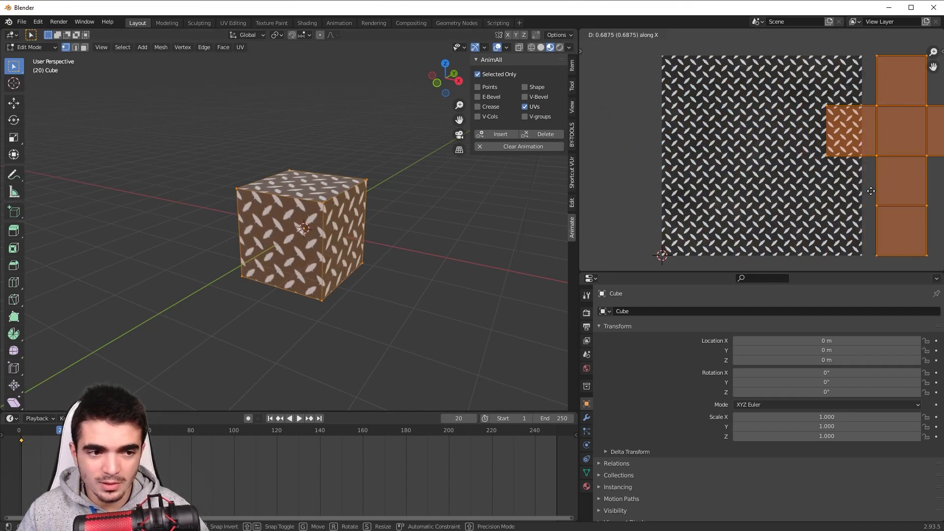
pyautogui.click(871, 190)
pyautogui.scroll(-3, 860, 196)
pyautogui.scroll(4, 818, 204)
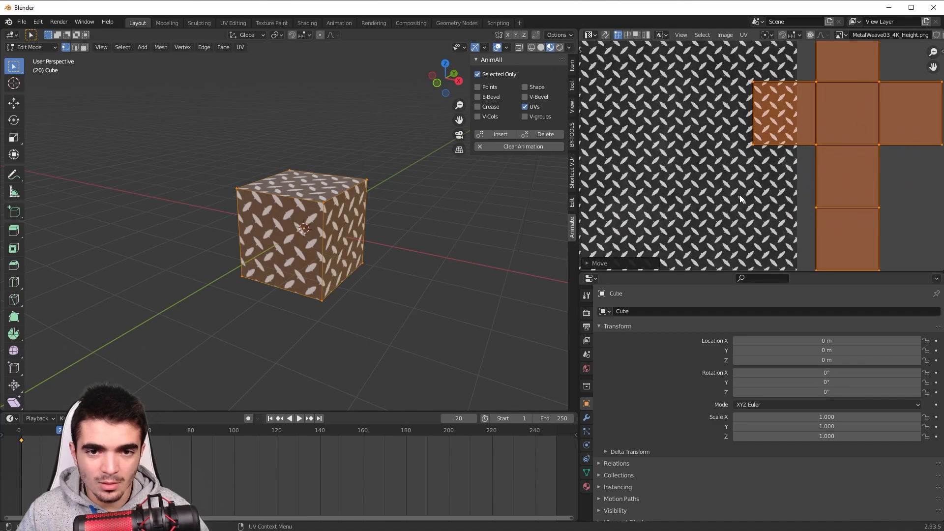
pyautogui.scroll(-1, 739, 195)
pyautogui.moveTo(746, 195); pyautogui.dragTo(773, 195, button='middle')
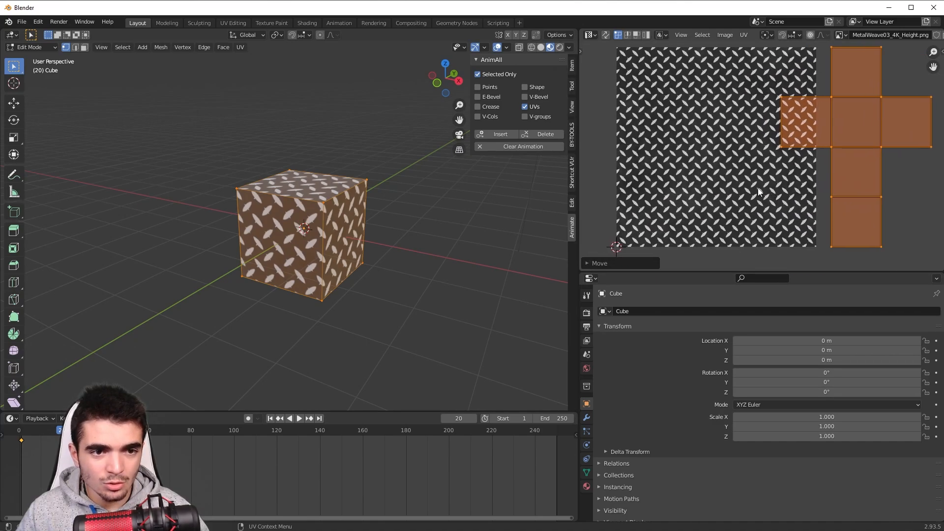
pyautogui.click(505, 137)
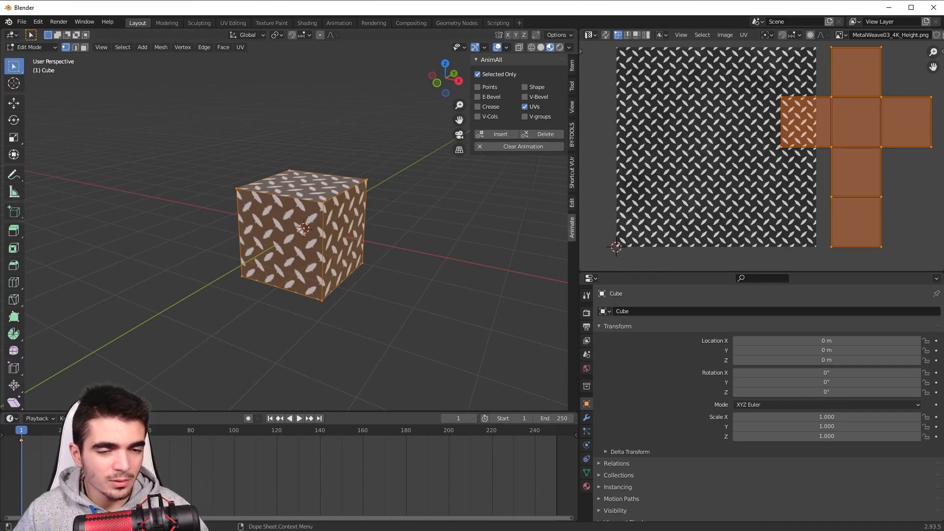
# Step: Play the animation with the cube in Edit Mode, stop it and return to the first frame
pyautogui.scroll(-1, 333, 350)
pyautogui.scroll(2, 344, 352)
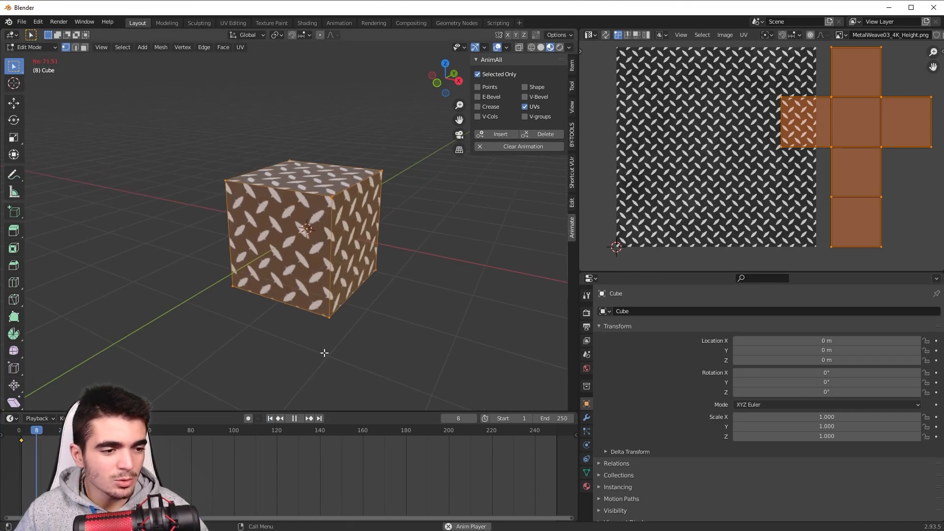
pyautogui.press('space')
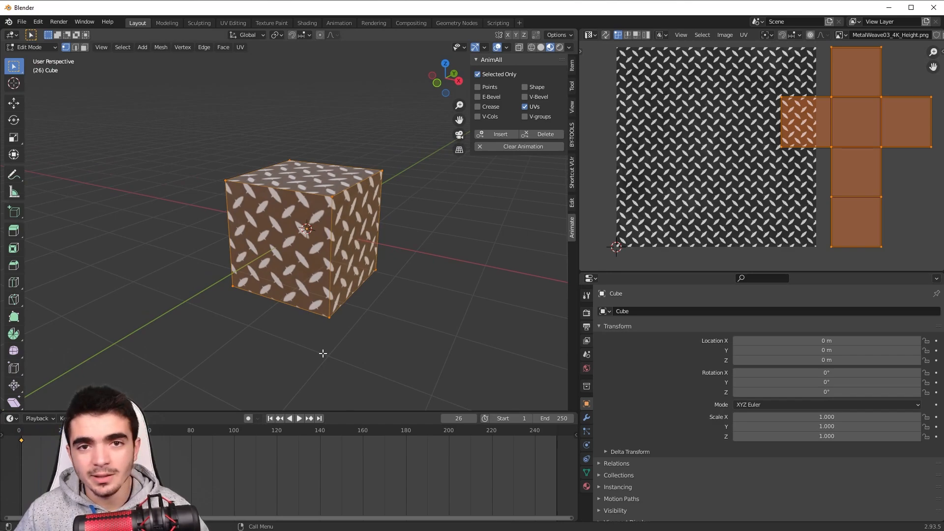
pyautogui.click(269, 419)
pyautogui.scroll(2, 300, 320)
pyautogui.scroll(-1, 300, 320)
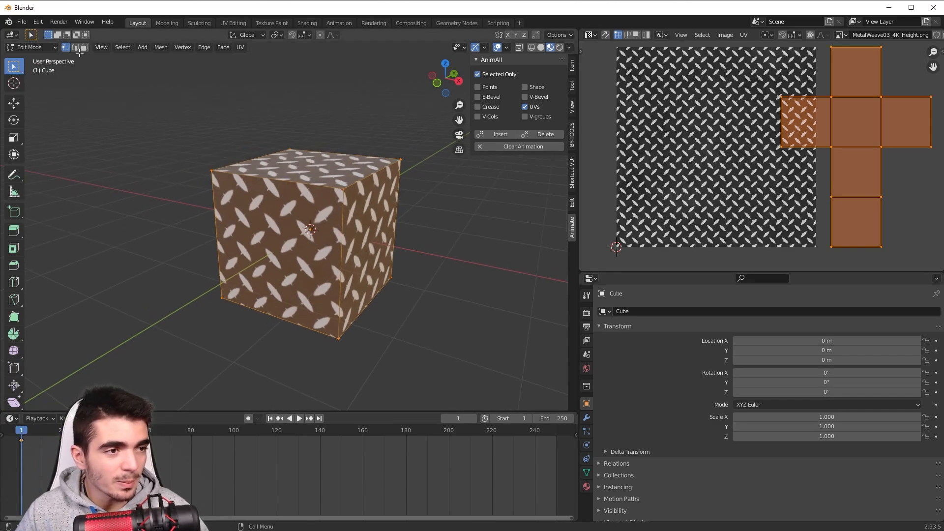
# Step: Return the cube to Object Mode and deselect it
pyautogui.click(30, 47)
pyautogui.click(30, 60)
pyautogui.click(127, 158)
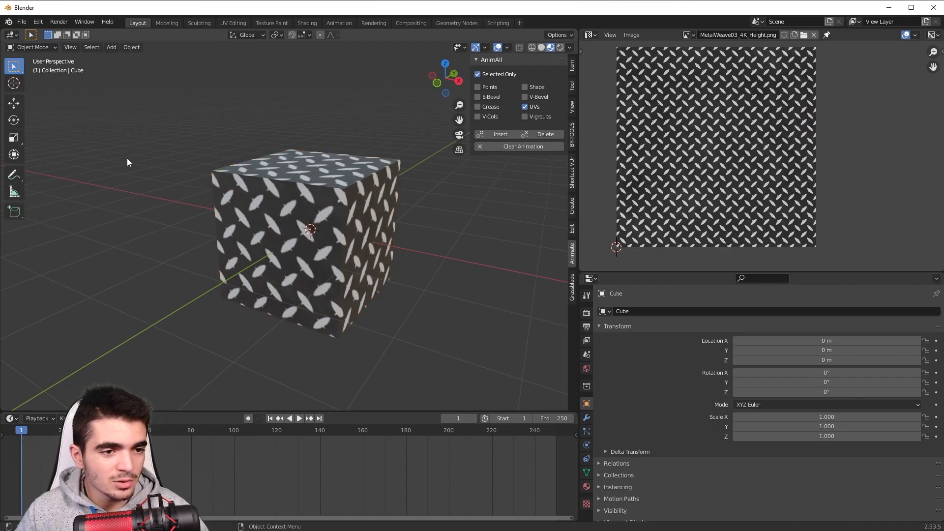
# Step: Replay the UV animation from the first frame to check how the texture slides over the cube
pyautogui.press('space')
pyautogui.click(270, 418)
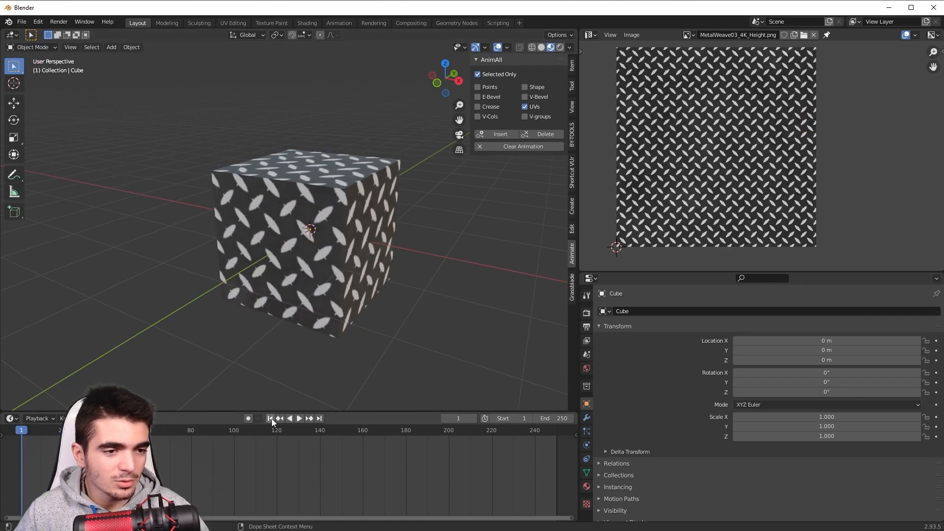
pyautogui.press('space')
pyautogui.press('space')
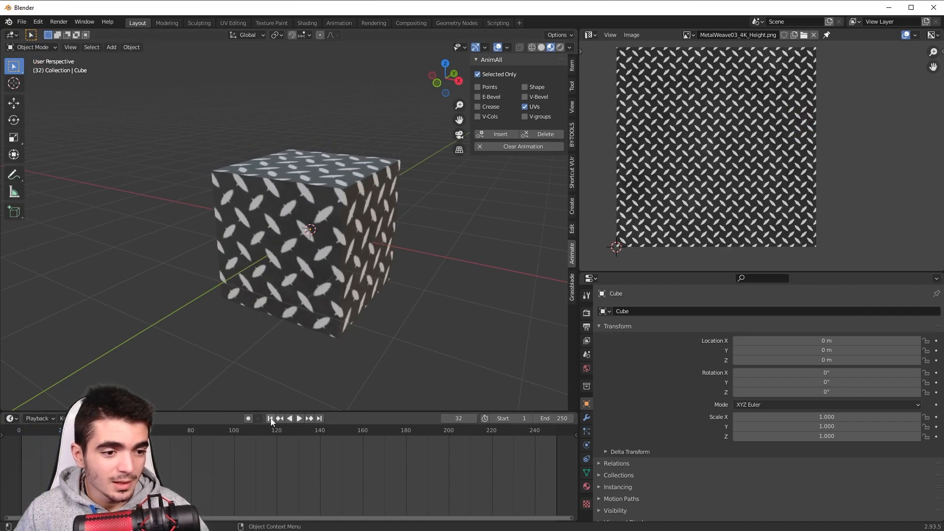
pyautogui.click(270, 418)
pyautogui.press('space')
pyautogui.press('space')
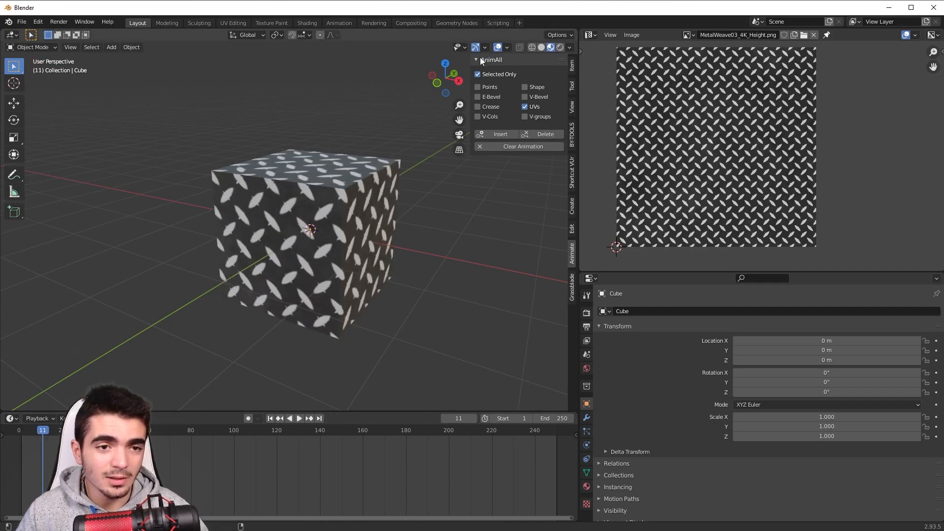
# Step: Scrub and play through the keyframed range of the timeline to examine the texture's movement on the cube
pyautogui.click(28, 430)
pyautogui.press('space')
pyautogui.moveTo(28, 432); pyautogui.dragTo(49, 435)
pyautogui.press('space')
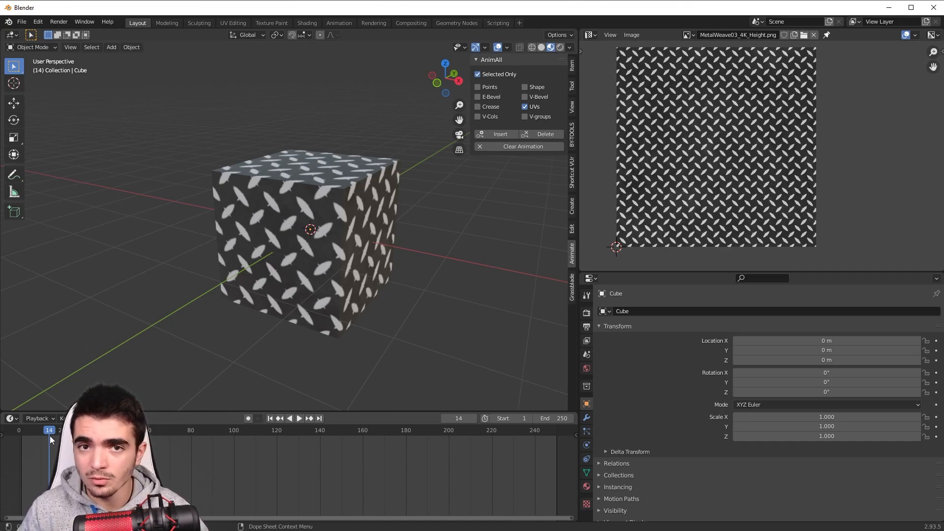
pyautogui.press('space')
pyautogui.press('space')
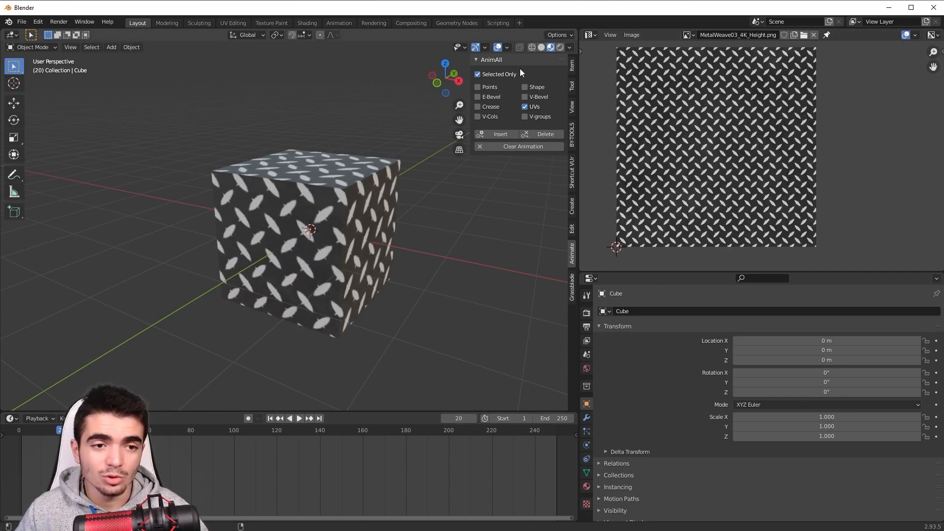
pyautogui.press('Down')
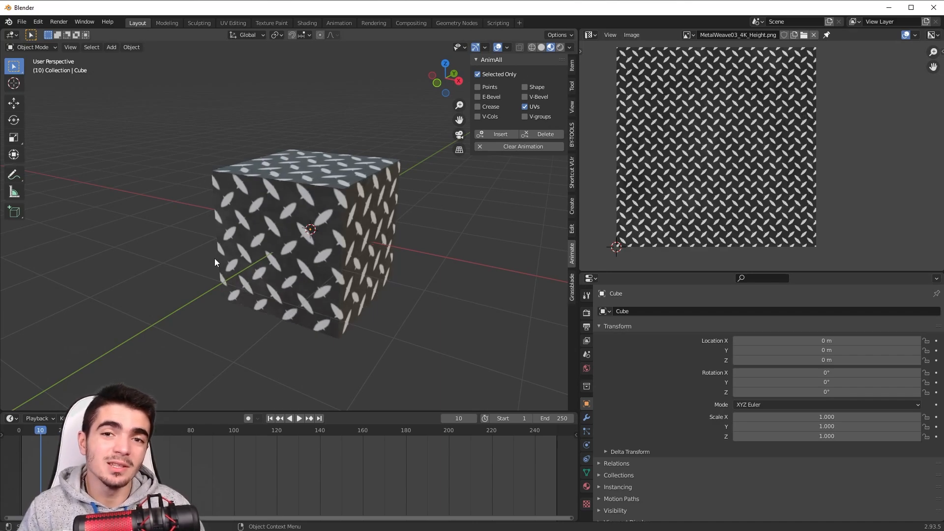